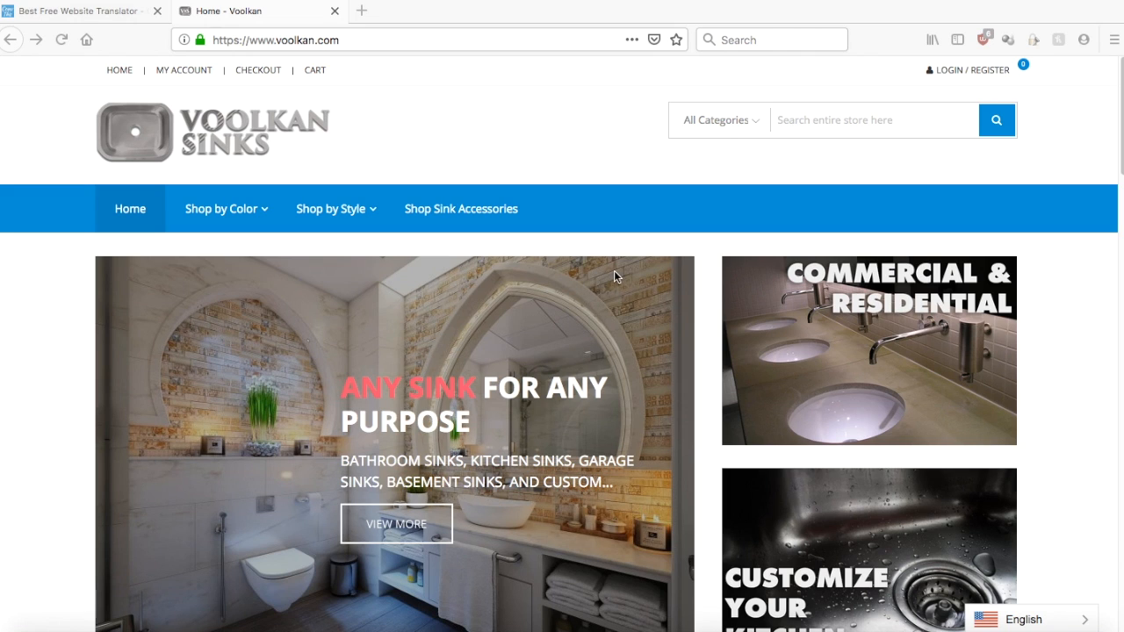
Step: Preview the Voolkan storefront in Spanish, Russian and French using its language switcher
click(1020, 620)
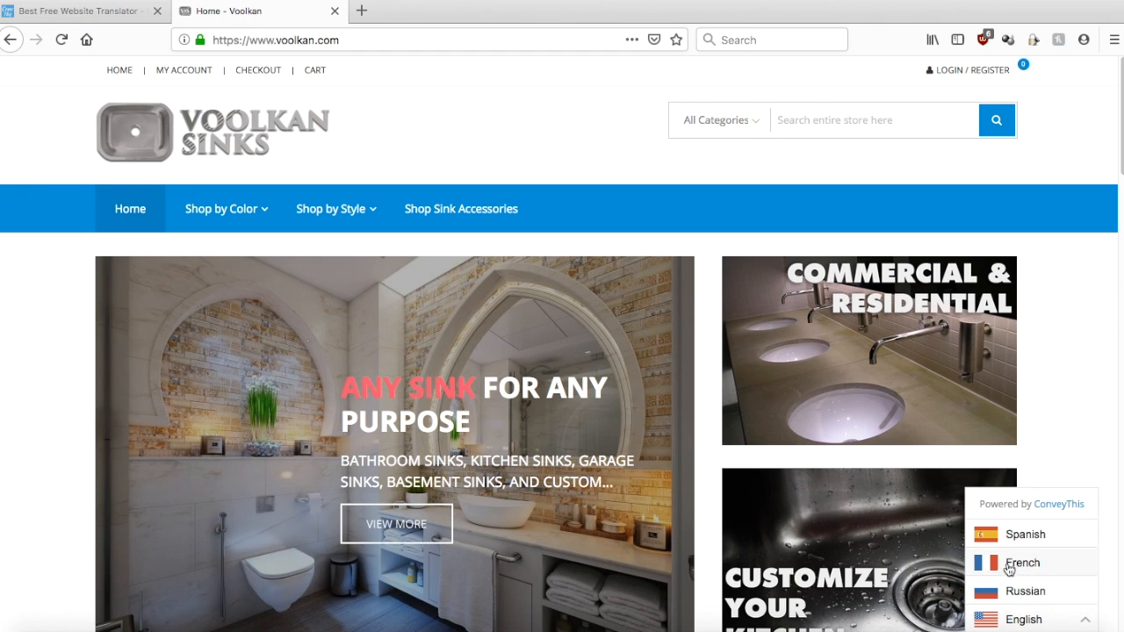
click(1012, 536)
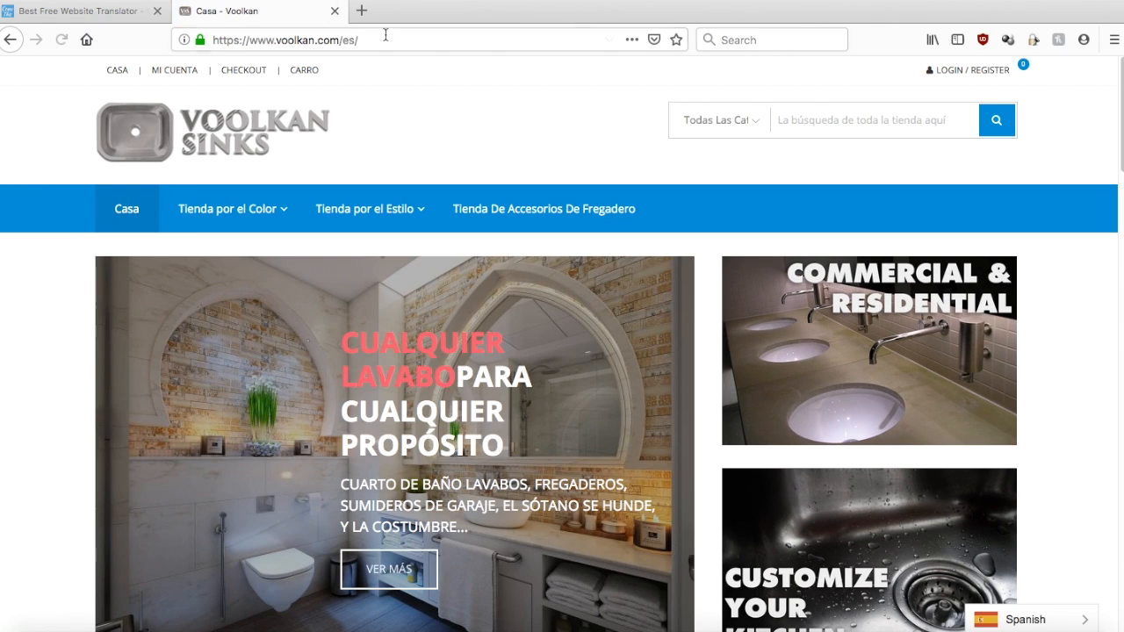
click(1018, 620)
click(1022, 572)
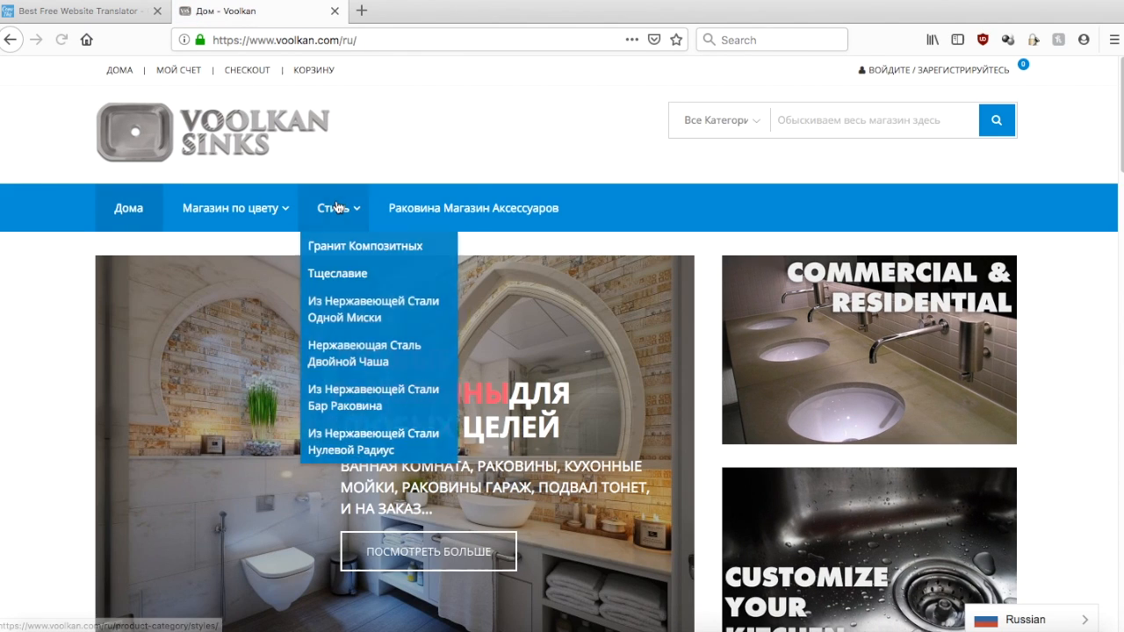
click(1023, 617)
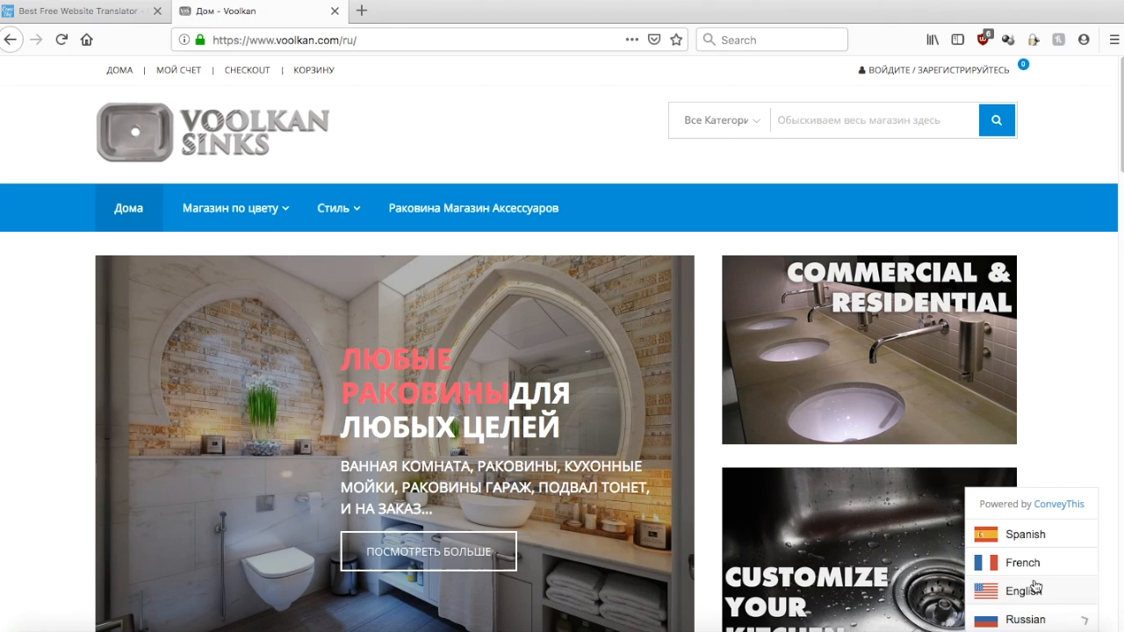
click(1025, 565)
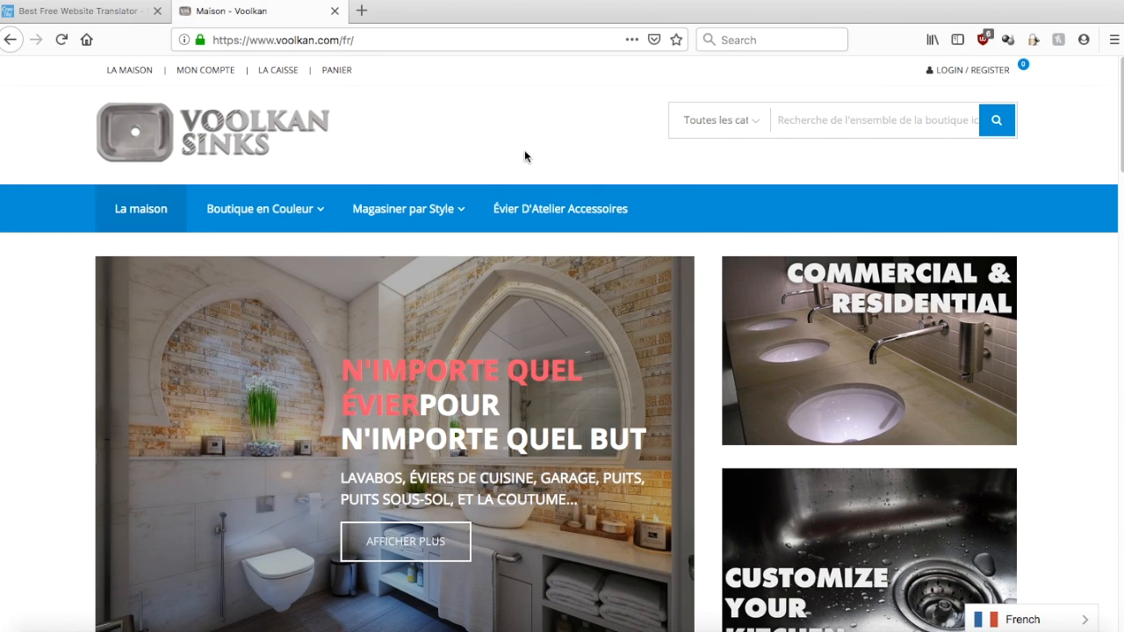
click(100, 14)
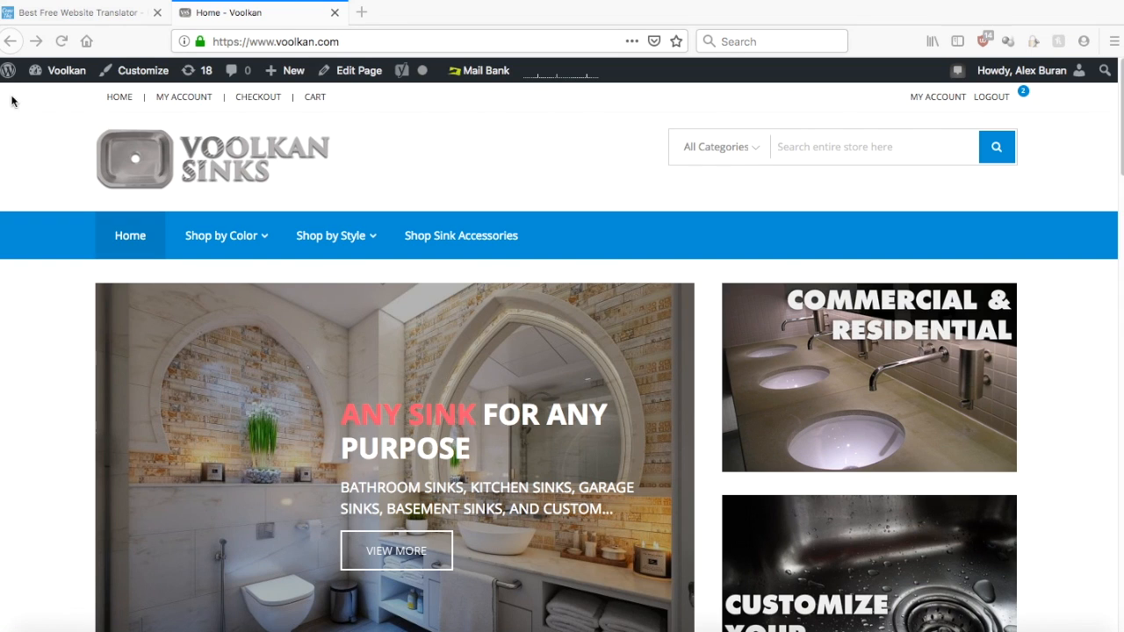
Step: Go to the Voolkan site's WordPress dashboard and open the page for adding new plugins
click(56, 76)
mouse_move(56, 77)
click(56, 99)
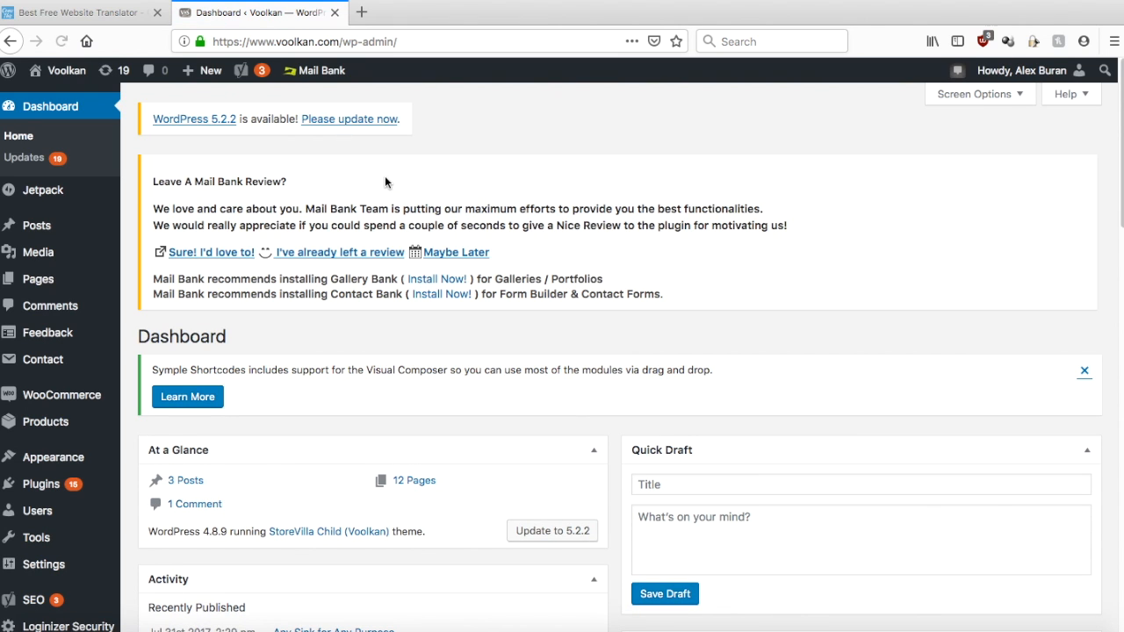
scroll(304, 254, down, 4)
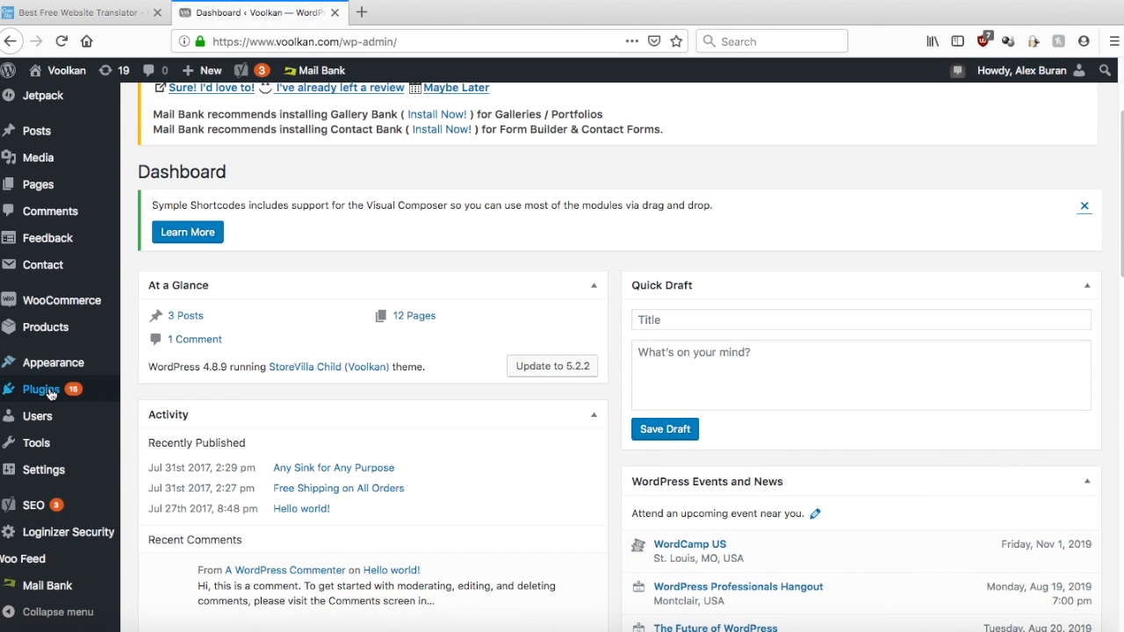
mouse_move(40, 402)
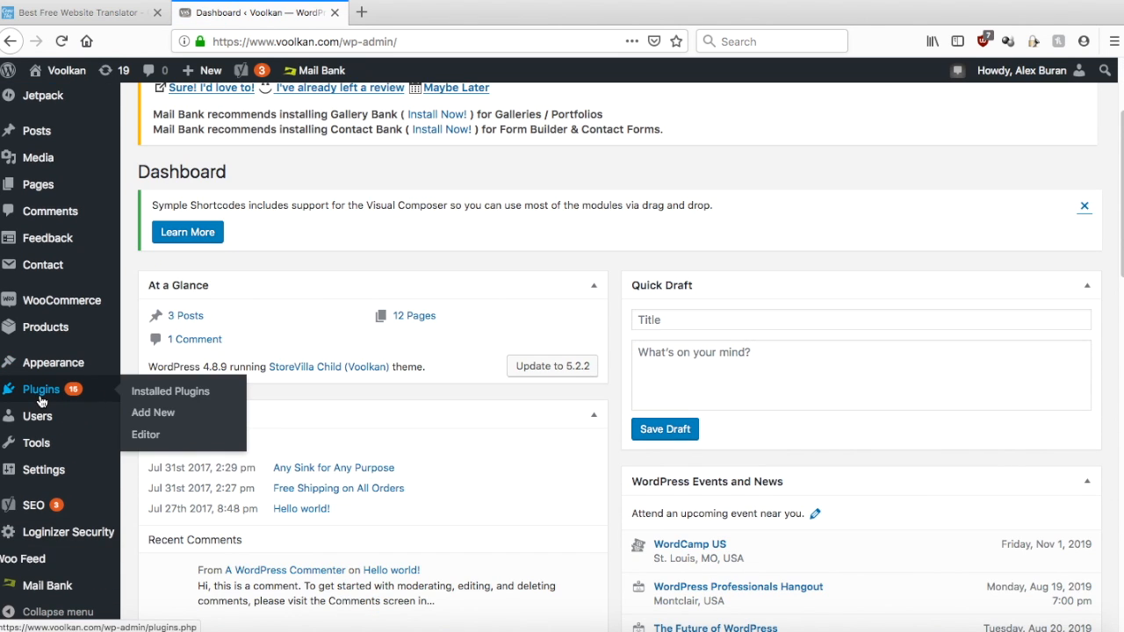
click(153, 418)
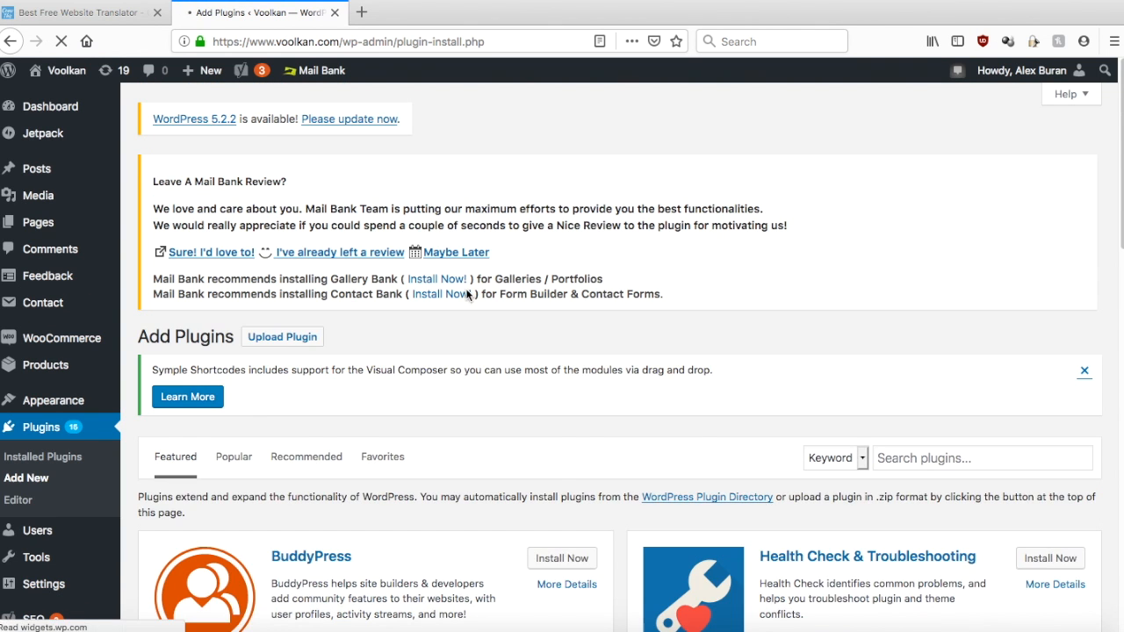
Step: Find the Translate WordPress with ConveyThis Translate plugin by searching for "conveythis", and install and activate it
scroll(490, 296, down, 3)
click(938, 361)
text(conveythis)
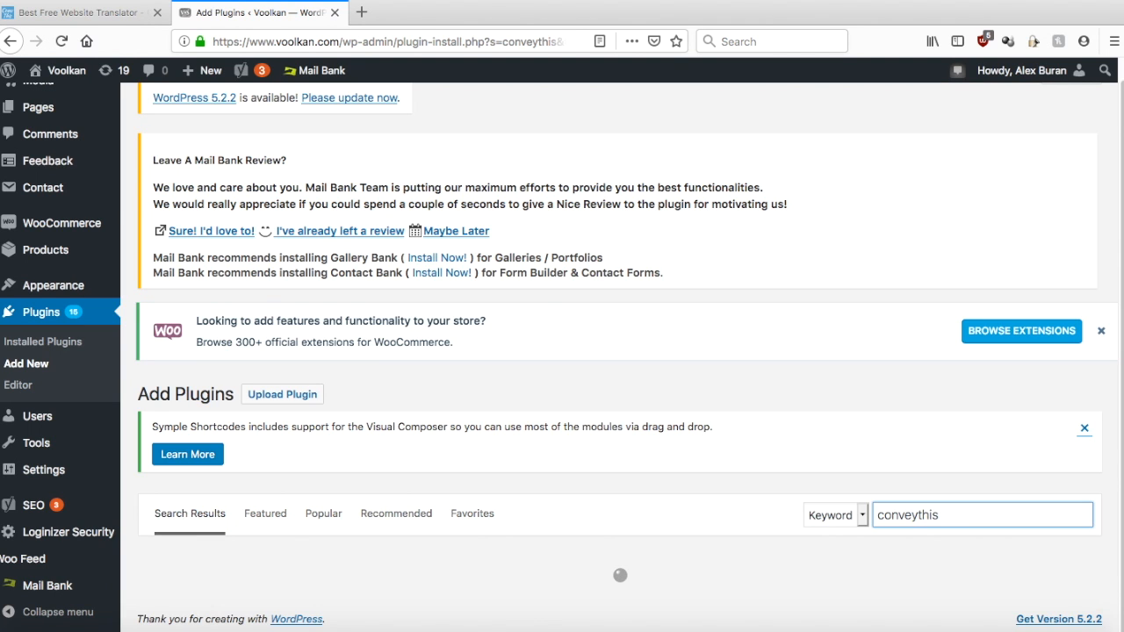
scroll(639, 251, down, 5)
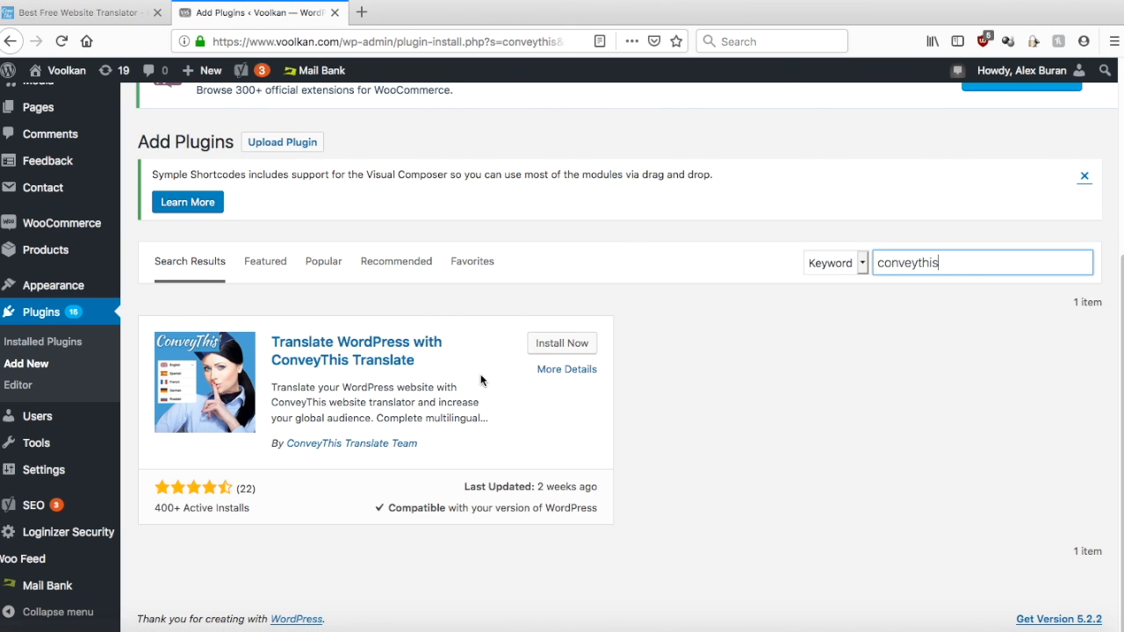
click(553, 346)
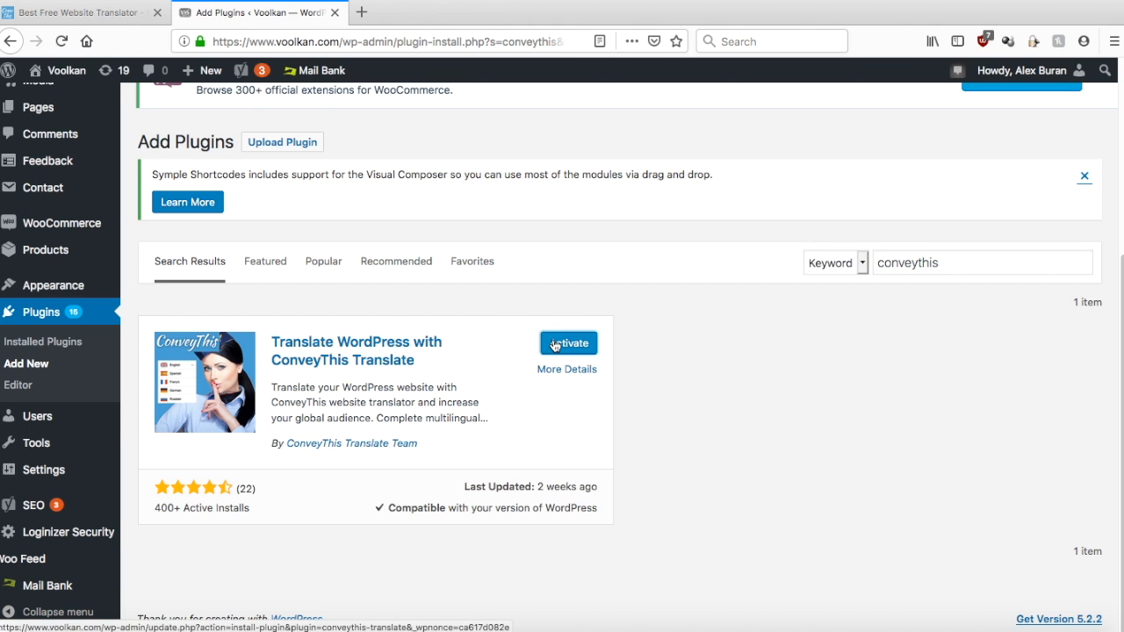
click(570, 344)
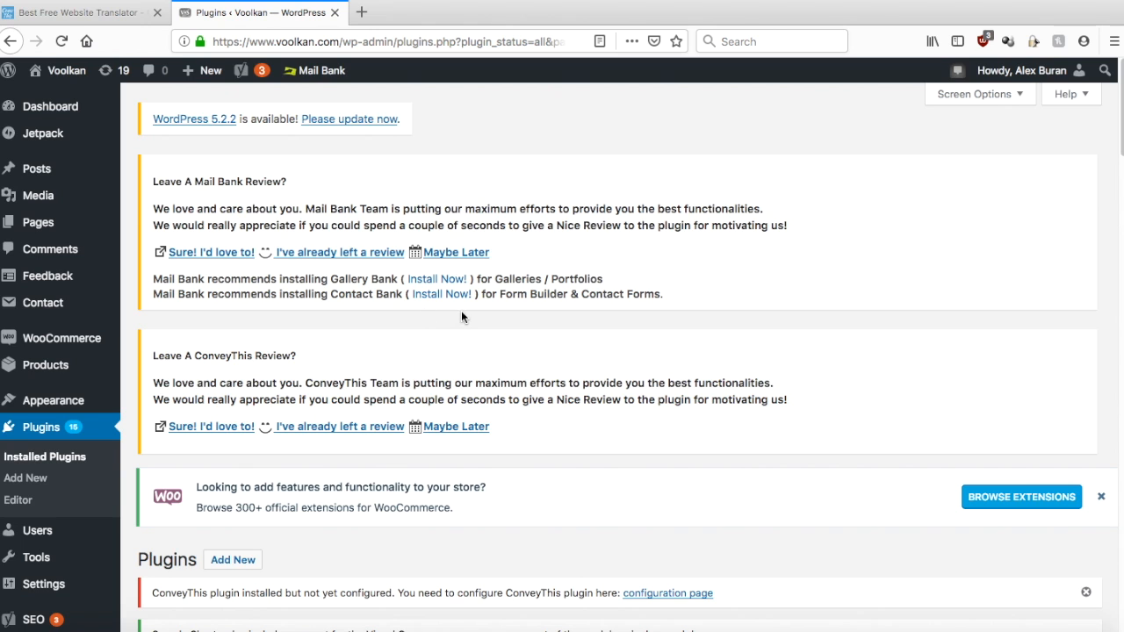
Step: Open the ConveyThis plugin settings at the main configuration section
scroll(462, 313, down, 3)
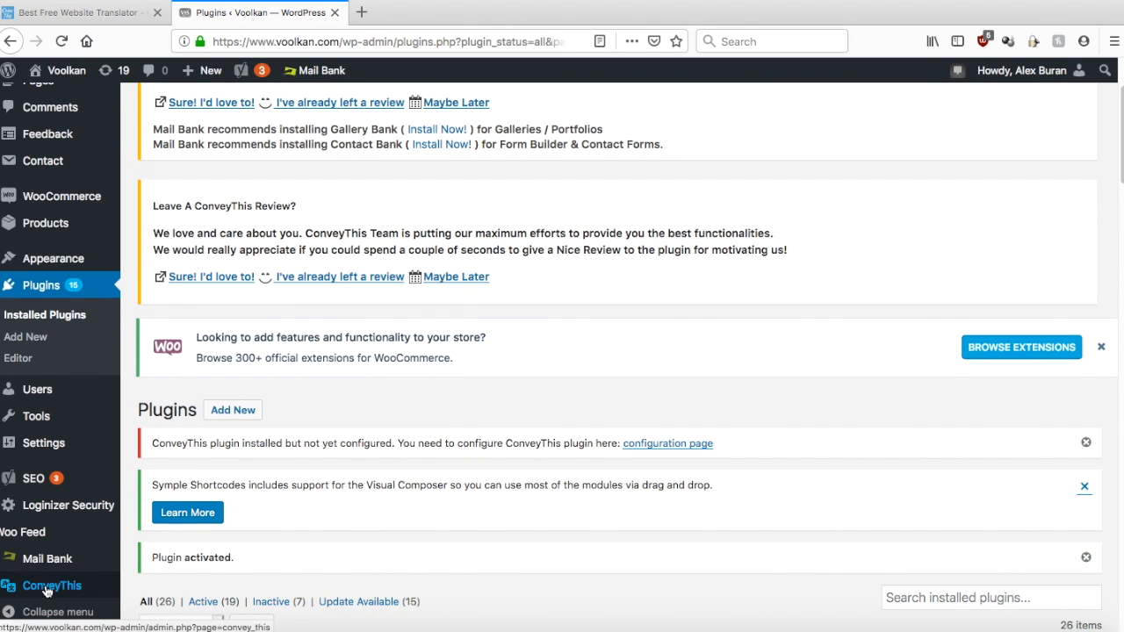
click(49, 588)
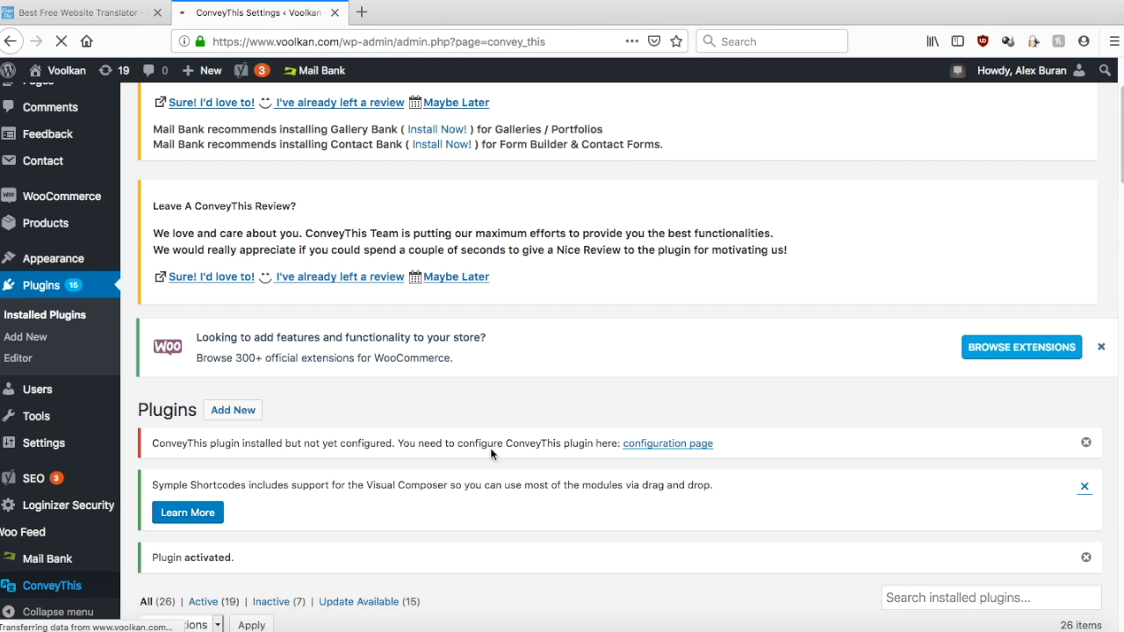
scroll(624, 254, down, 5)
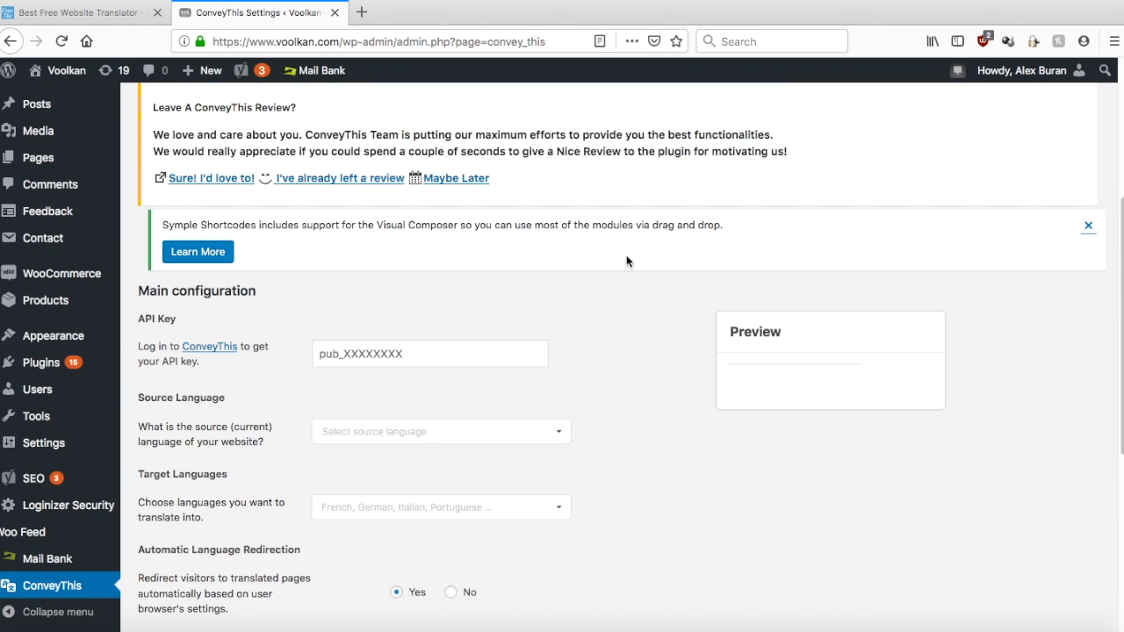
scroll(626, 258, down, 3)
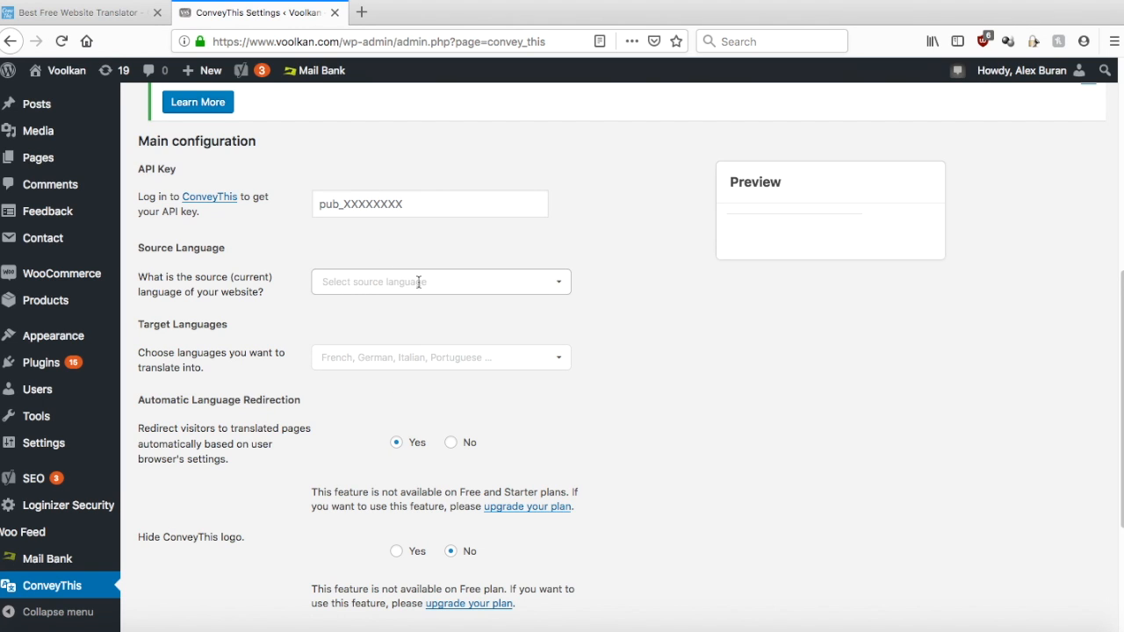
Step: Switch to the ConveyThis website, log in, and copy the API key from the account dashboard
click(85, 14)
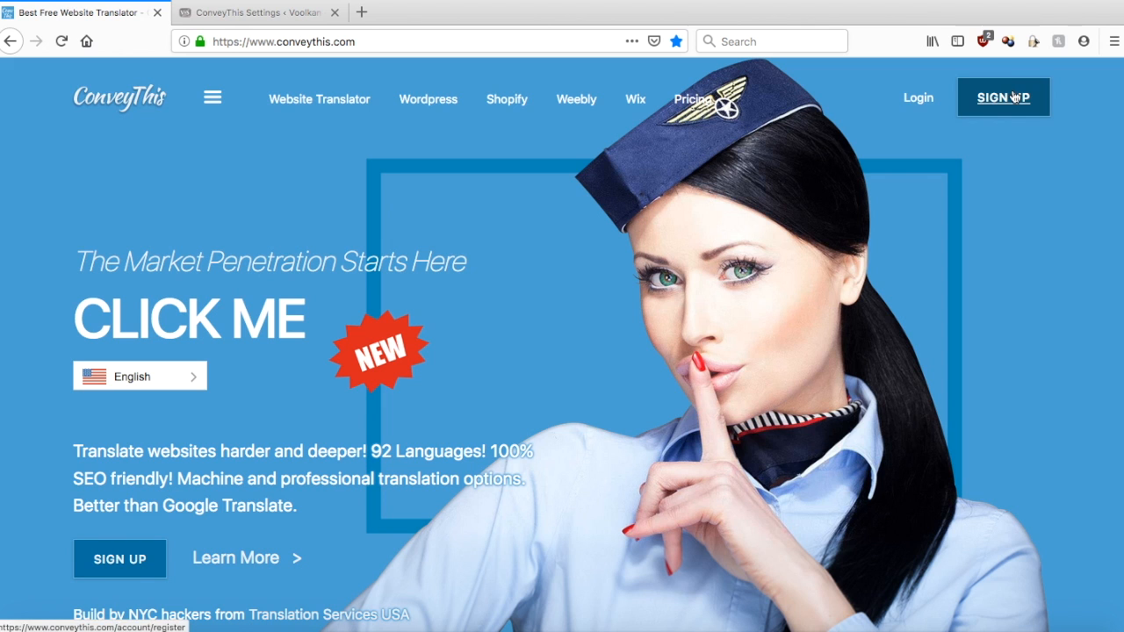
click(912, 100)
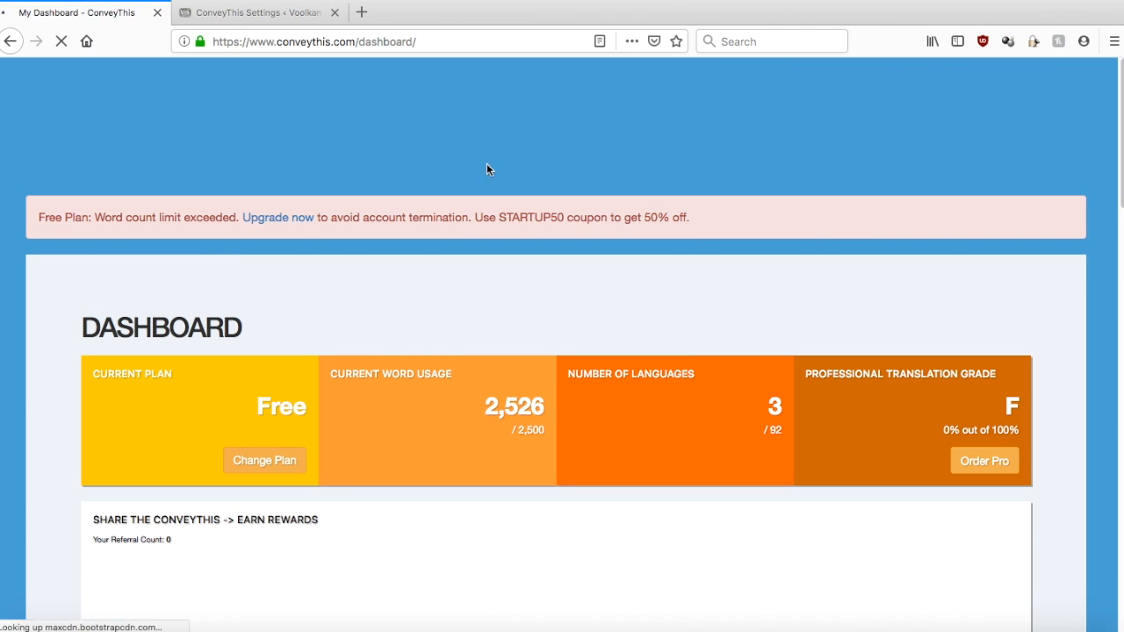
scroll(220, 252, down, 3)
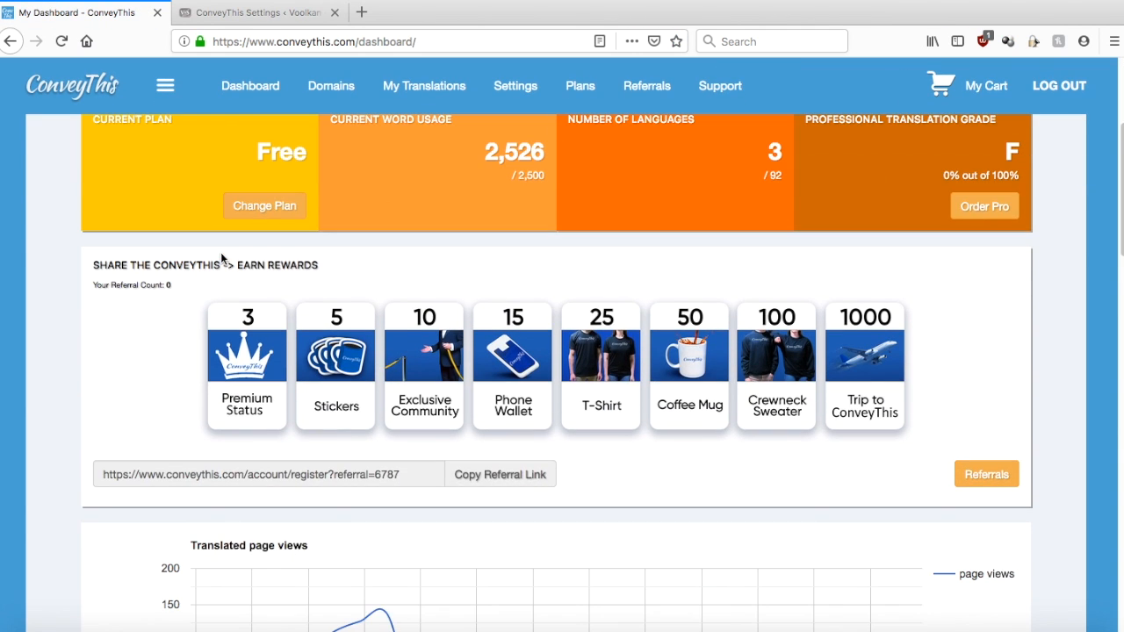
scroll(263, 202, up, 5)
scroll(324, 222, down, 5)
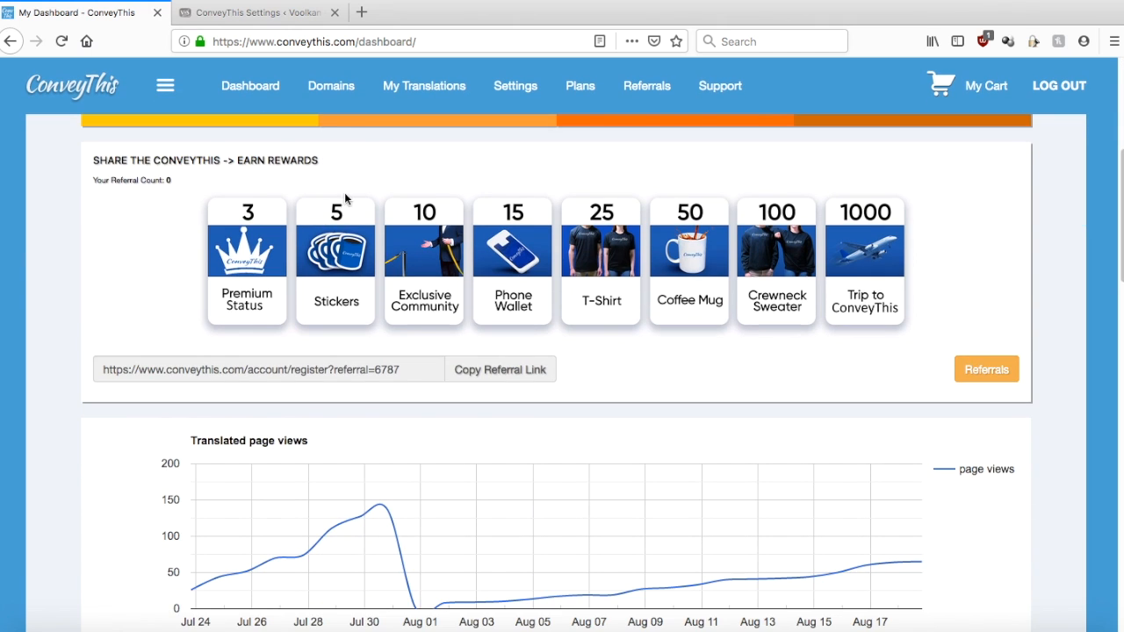
scroll(359, 365, down, 5)
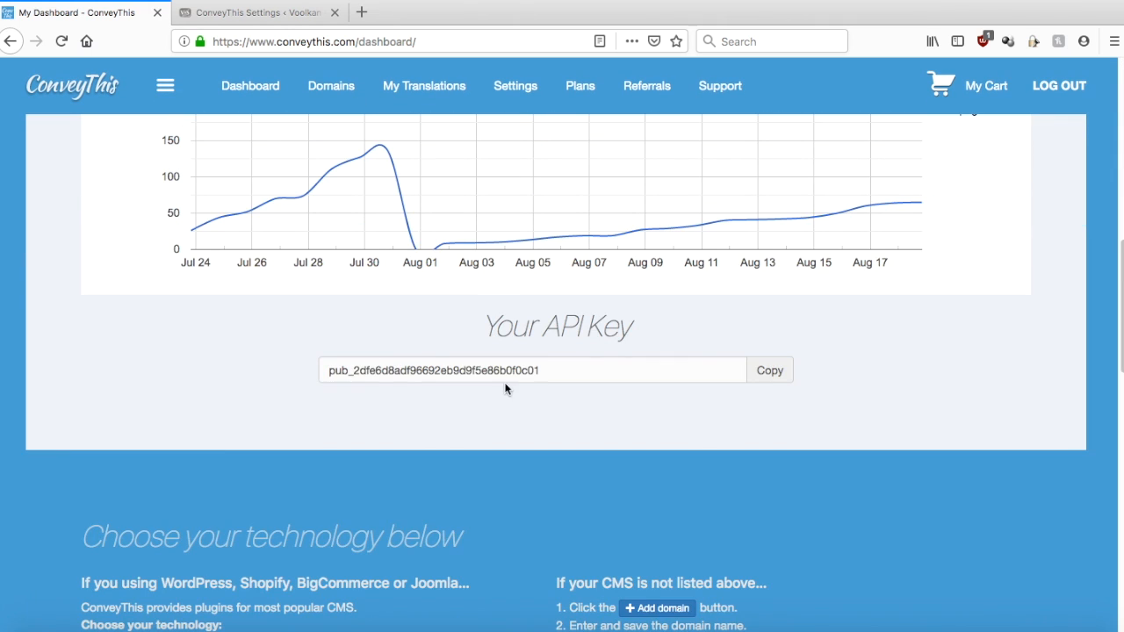
click(763, 374)
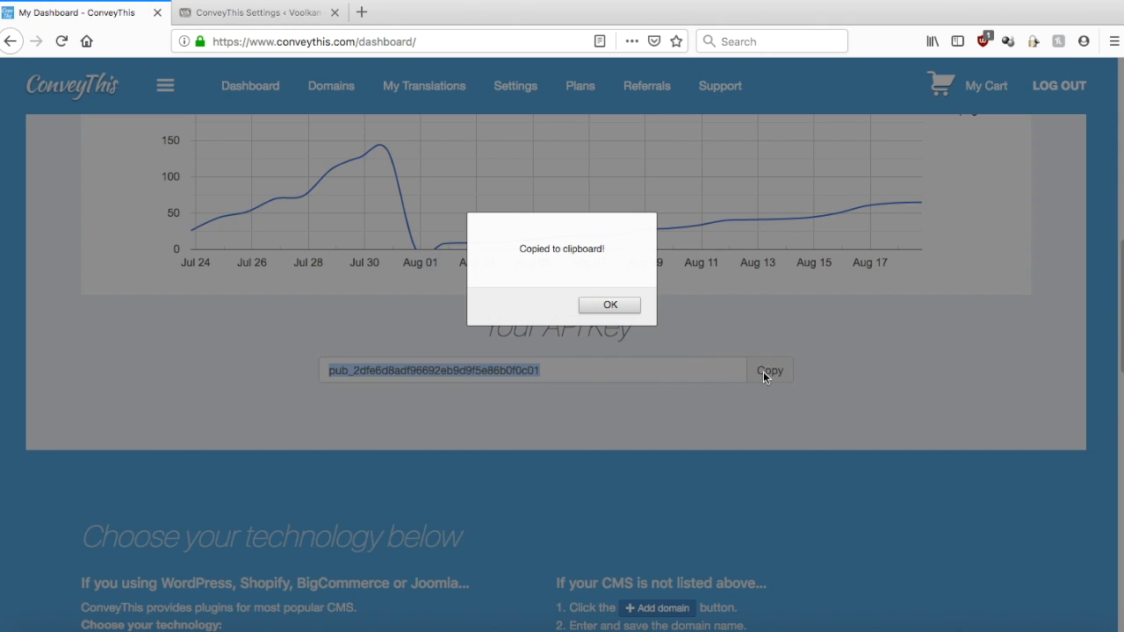
click(614, 307)
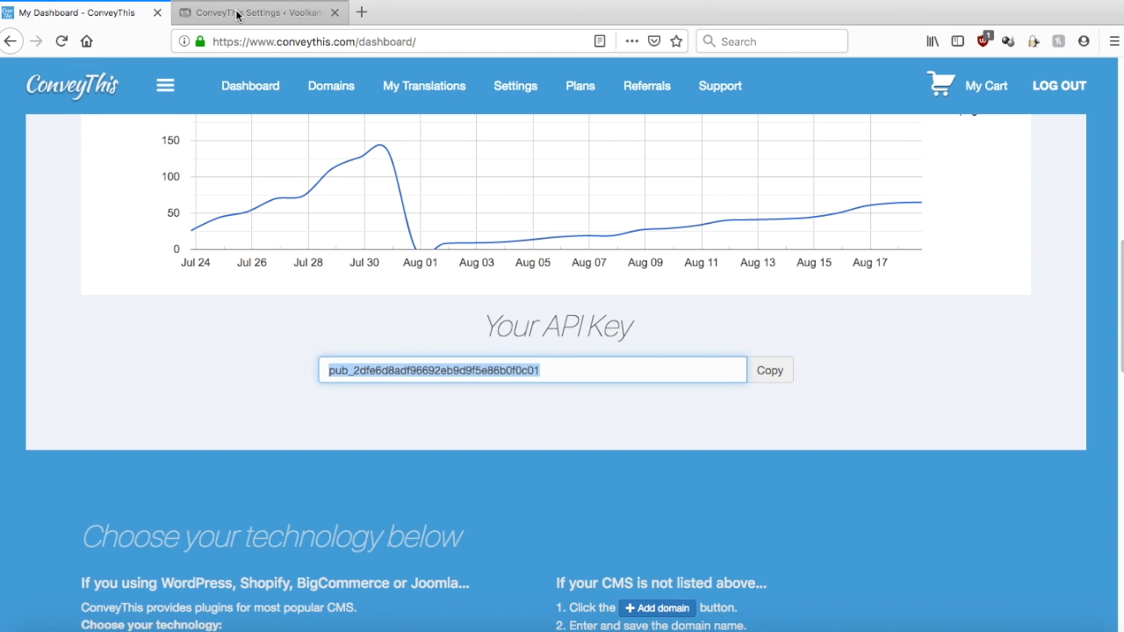
Step: Back in the WordPress ConveyThis settings, paste the API key into its field and set the source language to English
click(239, 16)
mouse_move(350, 87)
click(445, 203)
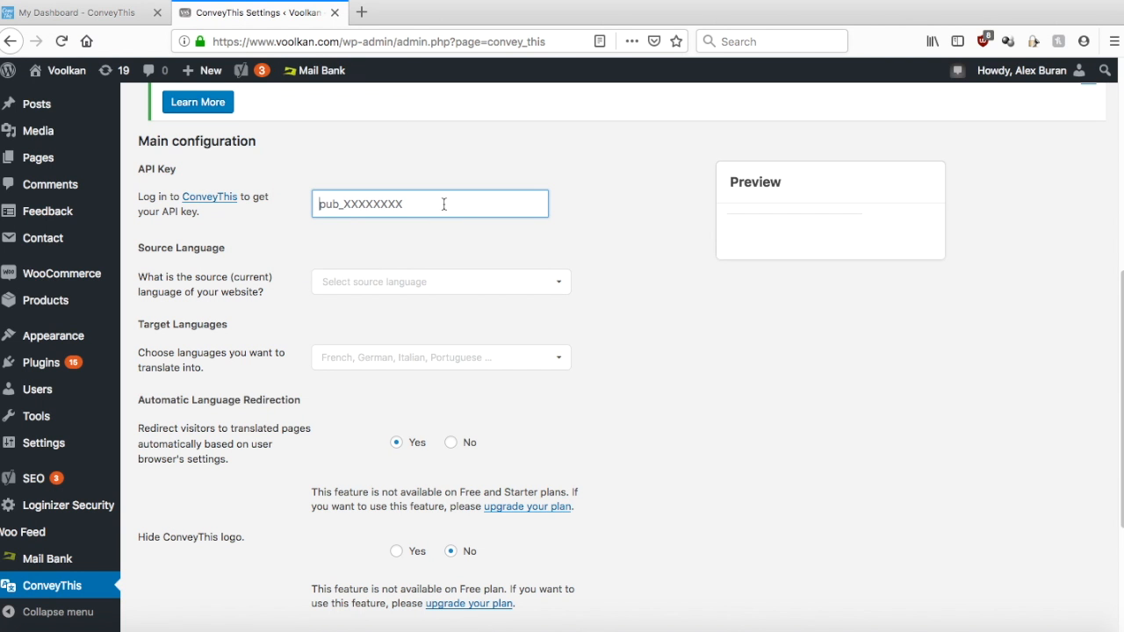
key(ctrl+v)
click(381, 281)
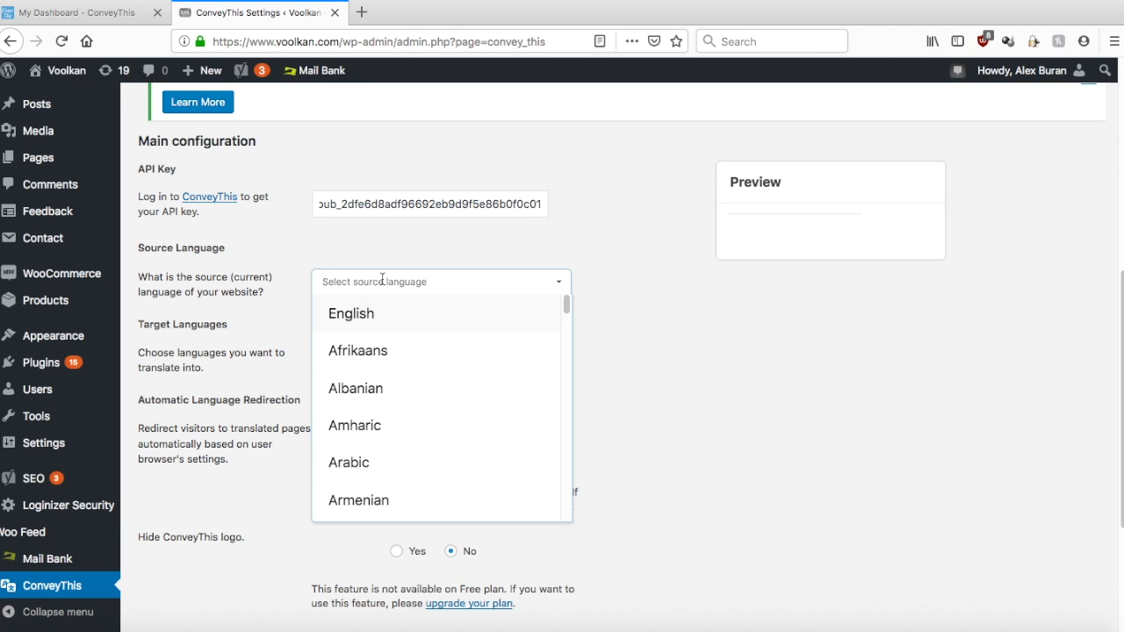
click(360, 314)
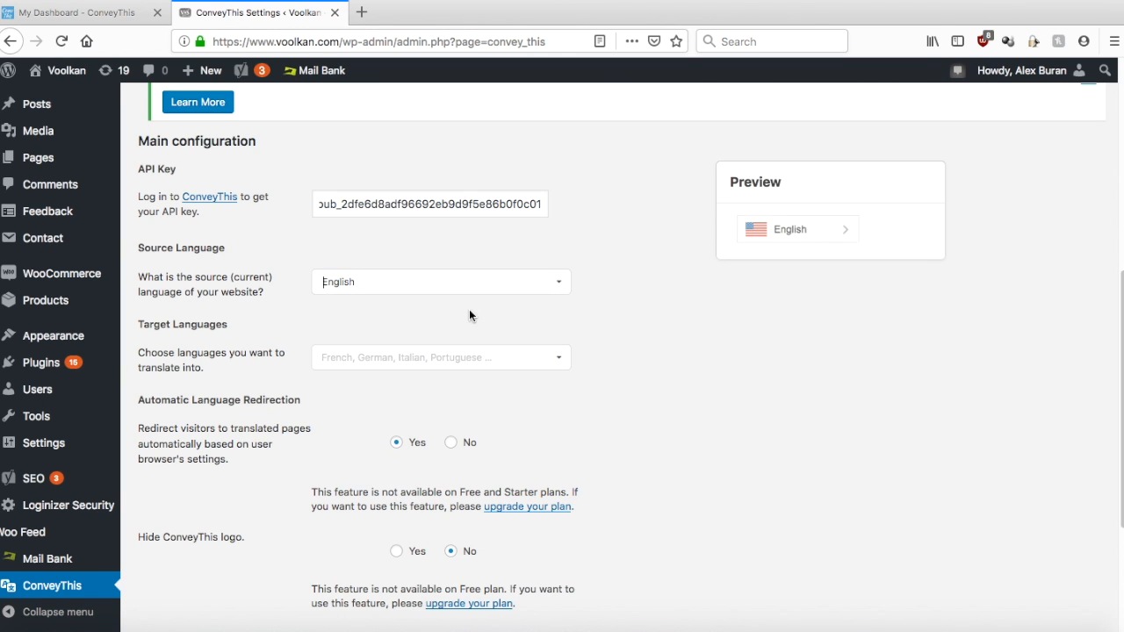
Step: Add French, Russian and Spanish as the target languages for the website translation
click(366, 358)
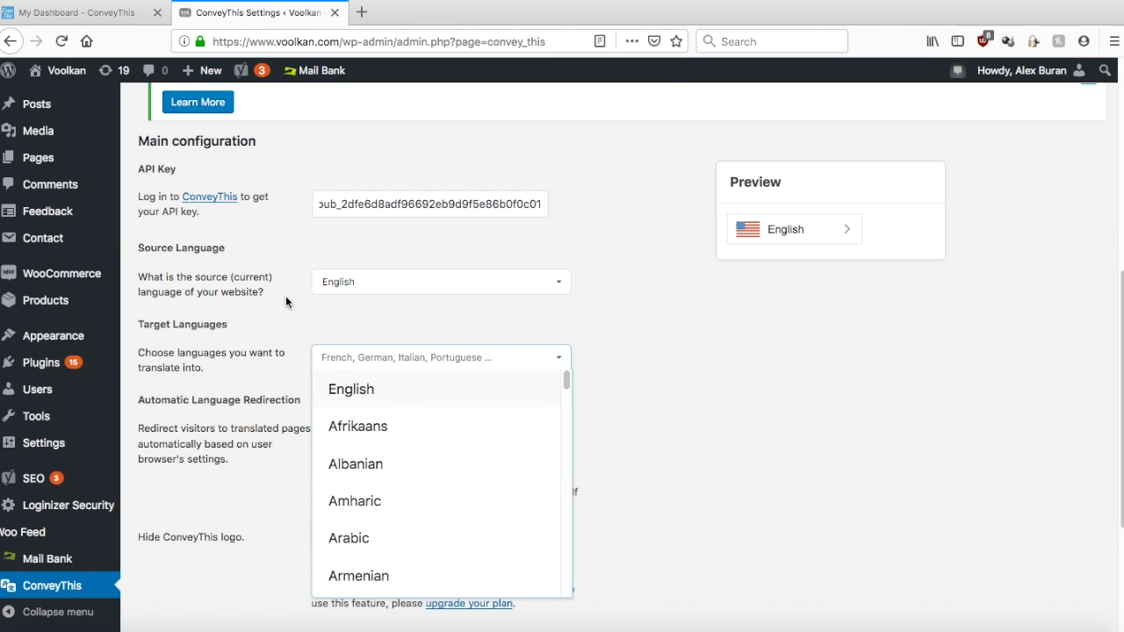
click(642, 342)
click(363, 359)
text(French)
key(Return)
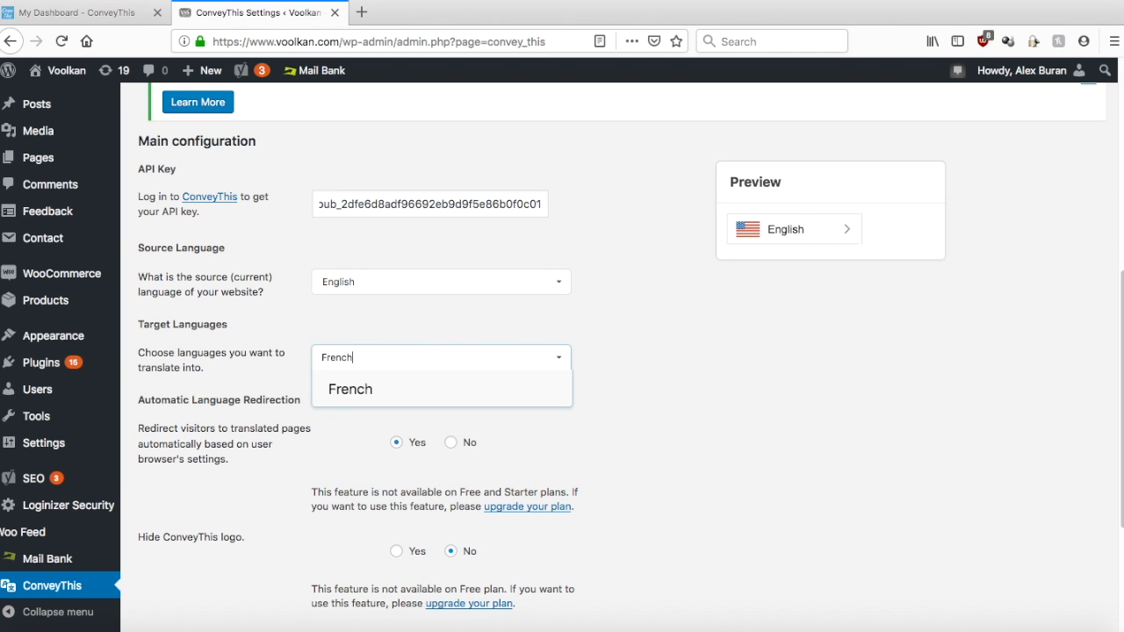
click(355, 386)
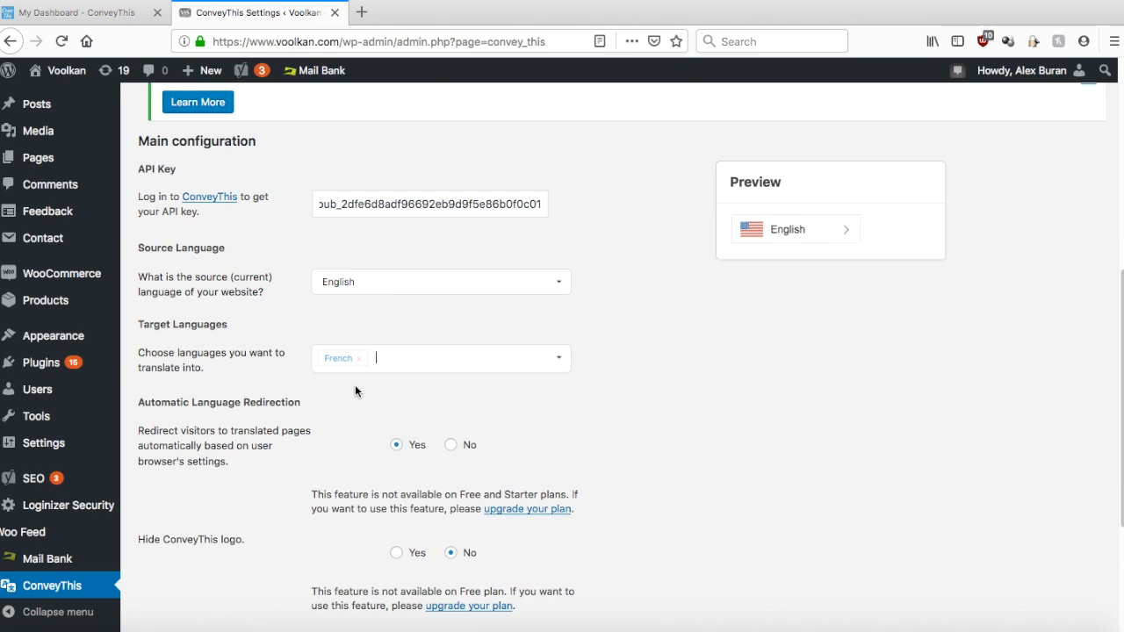
text(Rus)
click(355, 391)
text(Spanish)
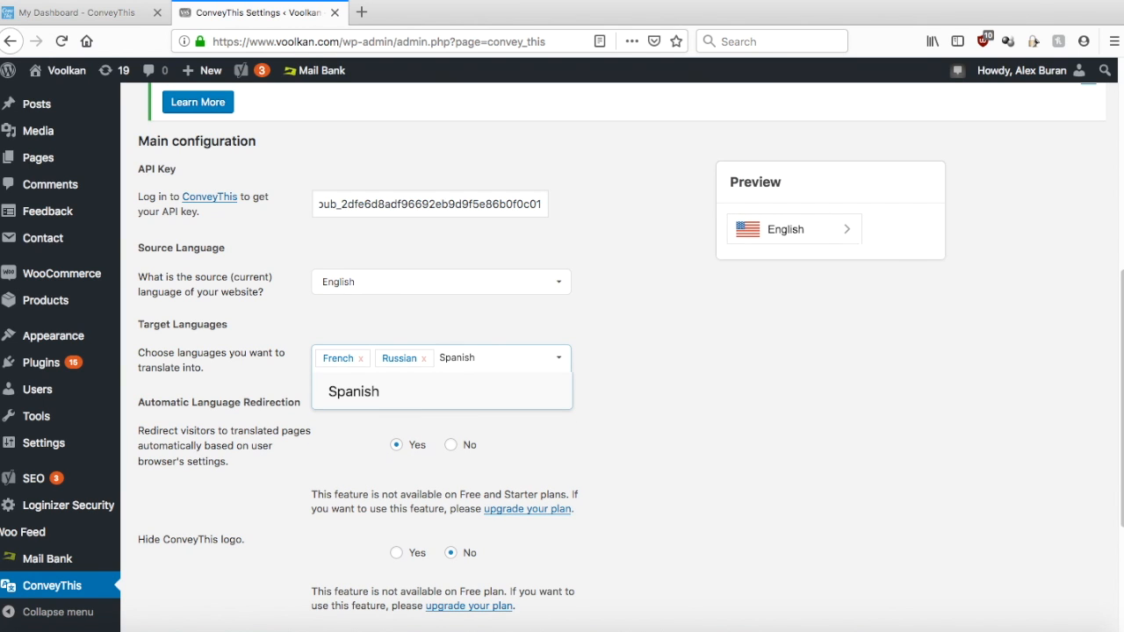
click(359, 399)
Step: Check the language list in the preview of the language switcher widget
scroll(645, 380, down, 1)
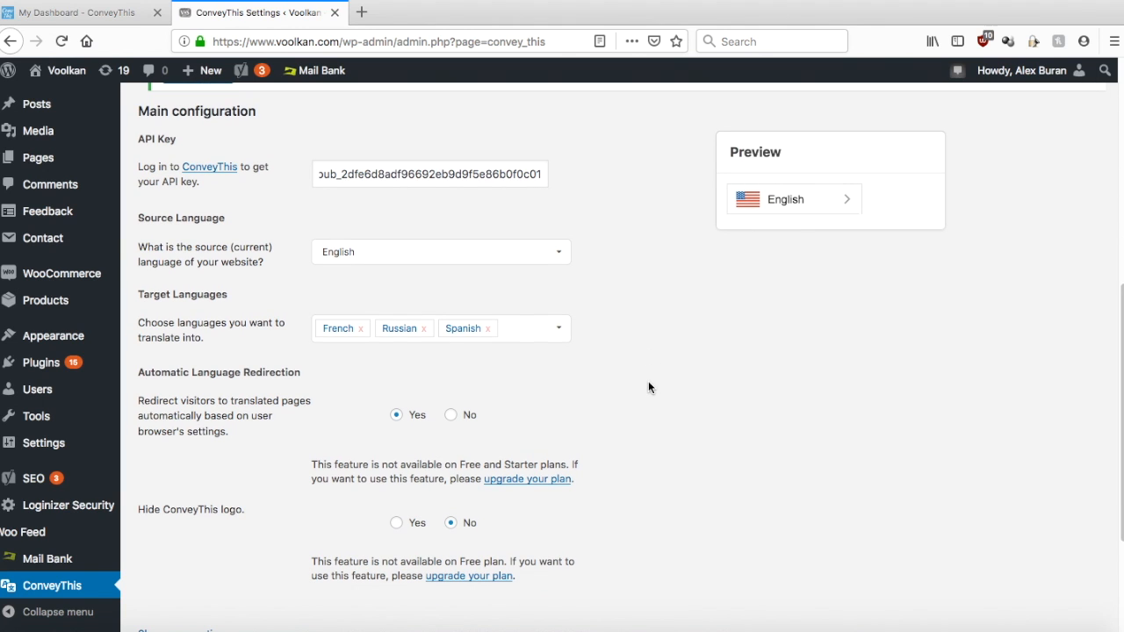
click(793, 209)
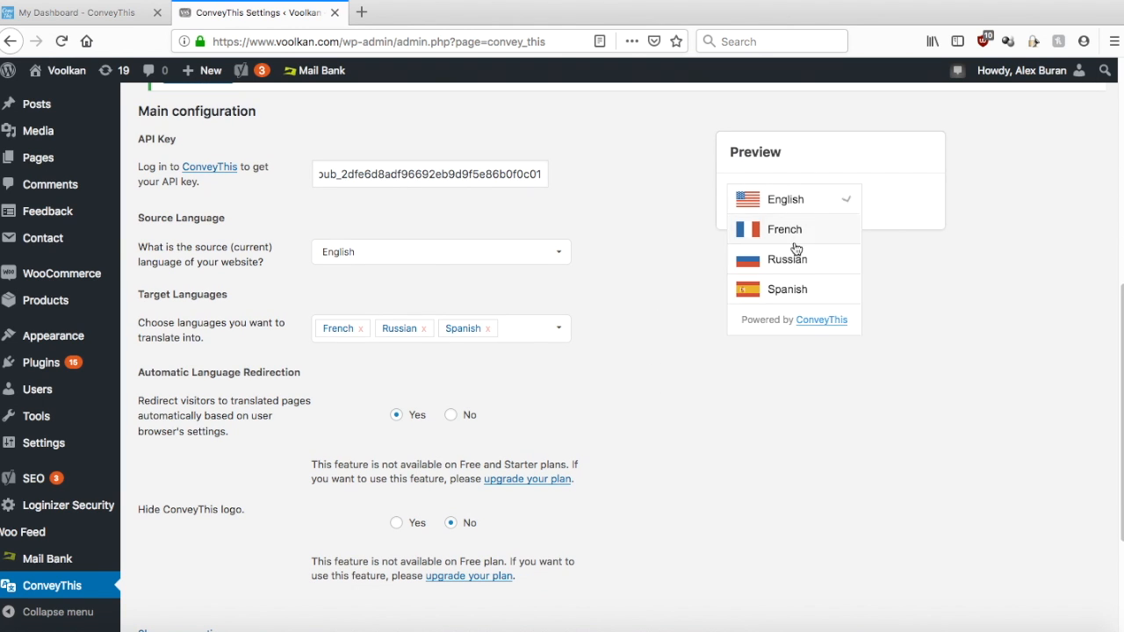
click(791, 211)
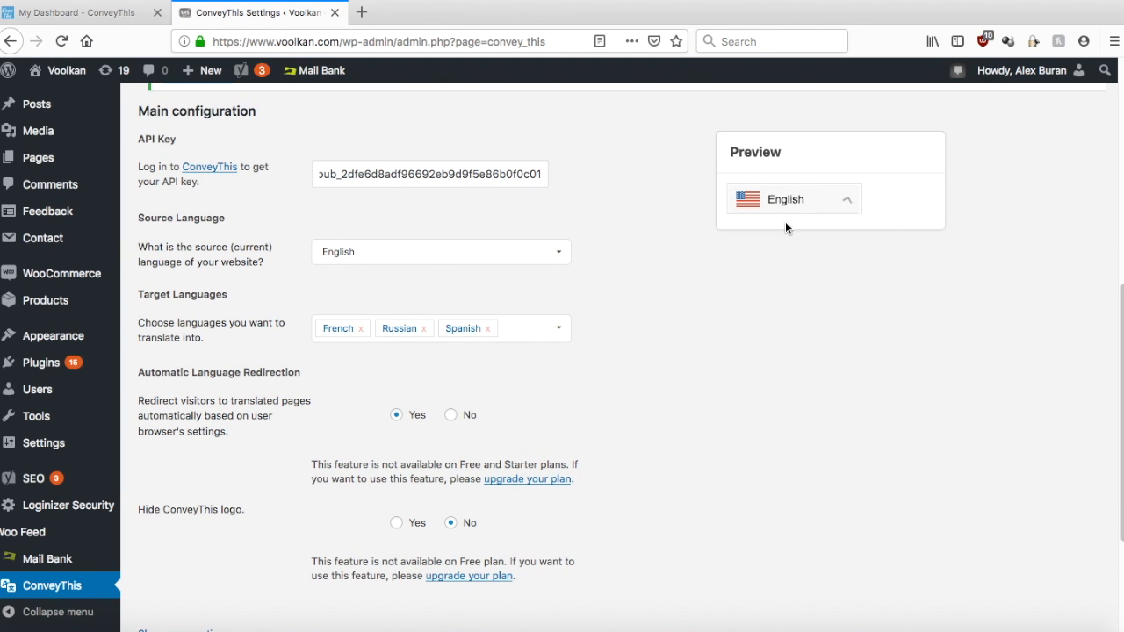
Step: Expand the additional plugin options and look through the SEO and language customization settings
scroll(662, 341, down, 3)
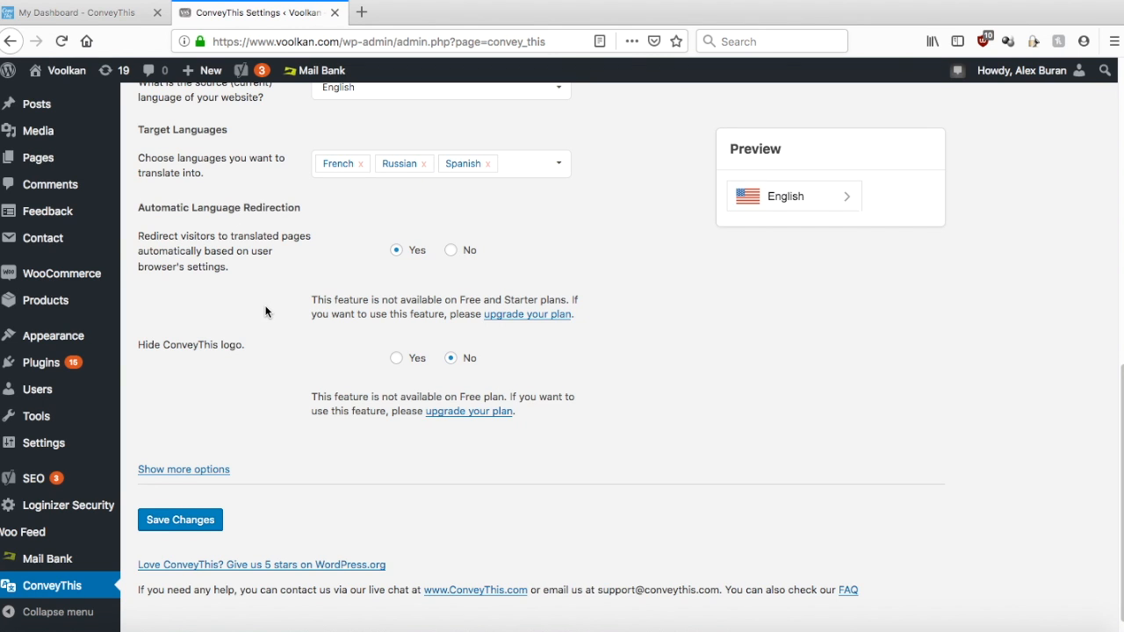
scroll(299, 309, down, 1)
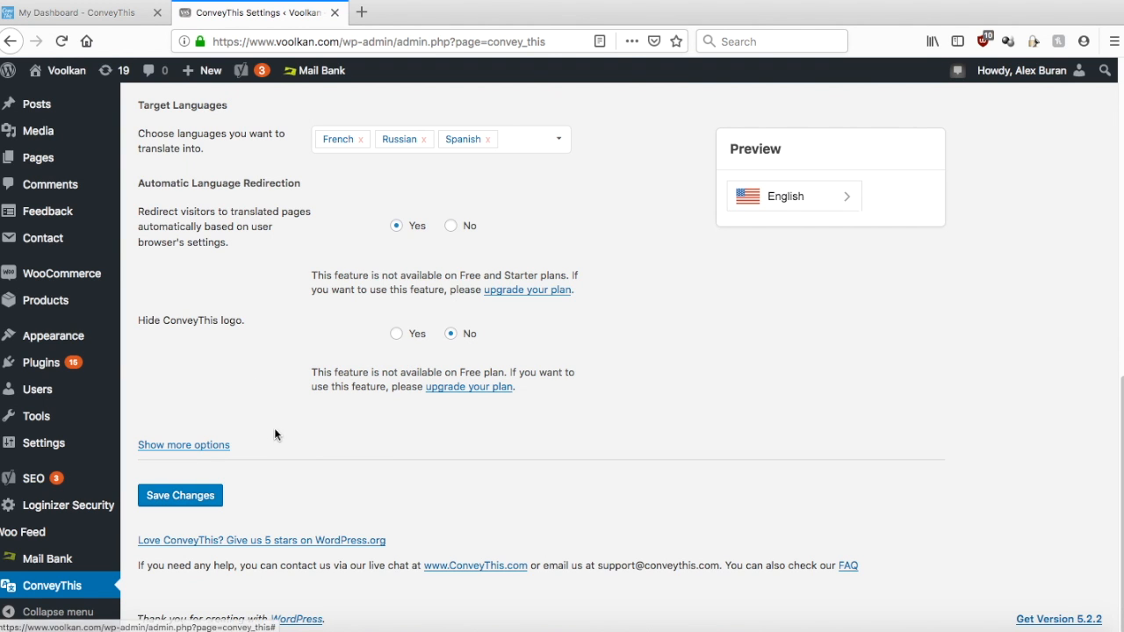
click(187, 445)
scroll(281, 404, down, 5)
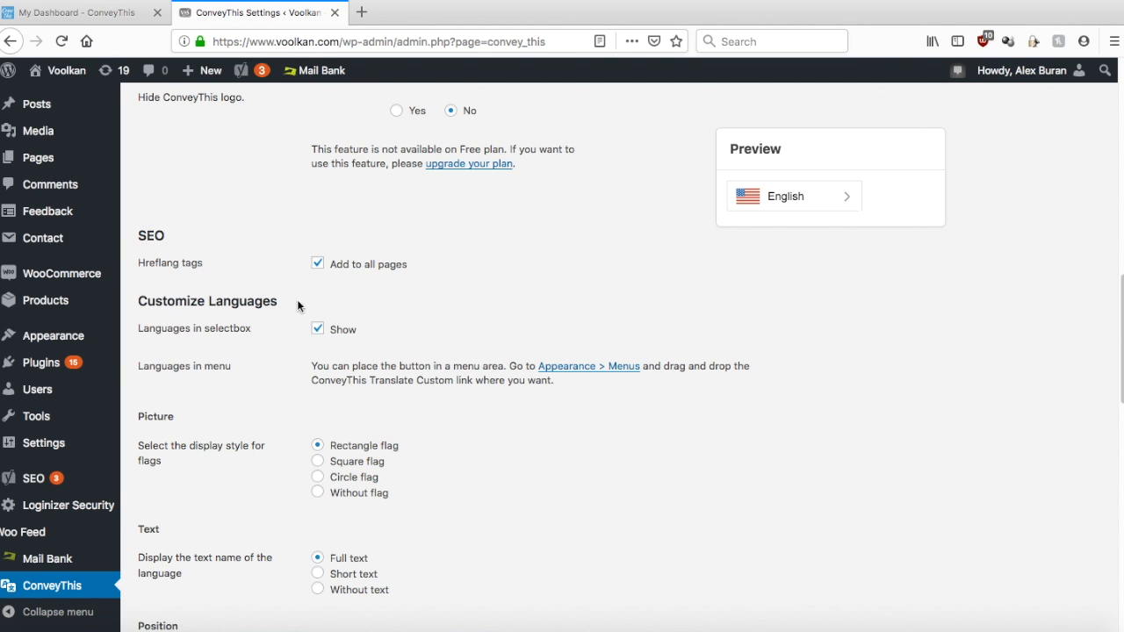
scroll(260, 310, down, 1)
scroll(260, 310, down, 1)
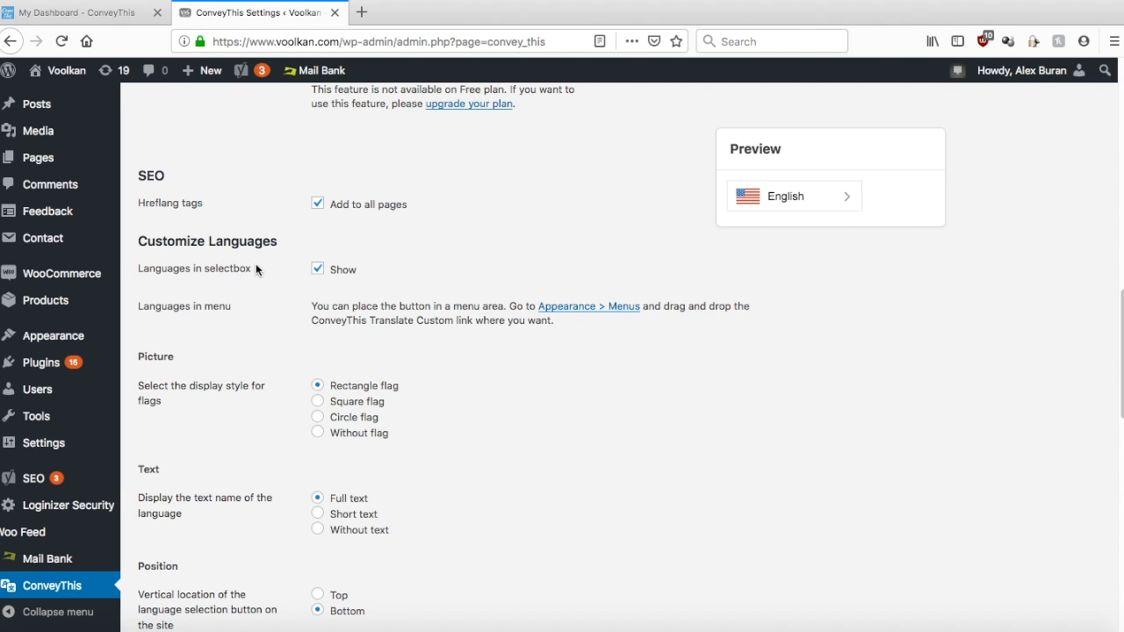
Step: Try the circle flag and without-flag display styles for the language switcher, and reset the style to rectangle flag
click(319, 418)
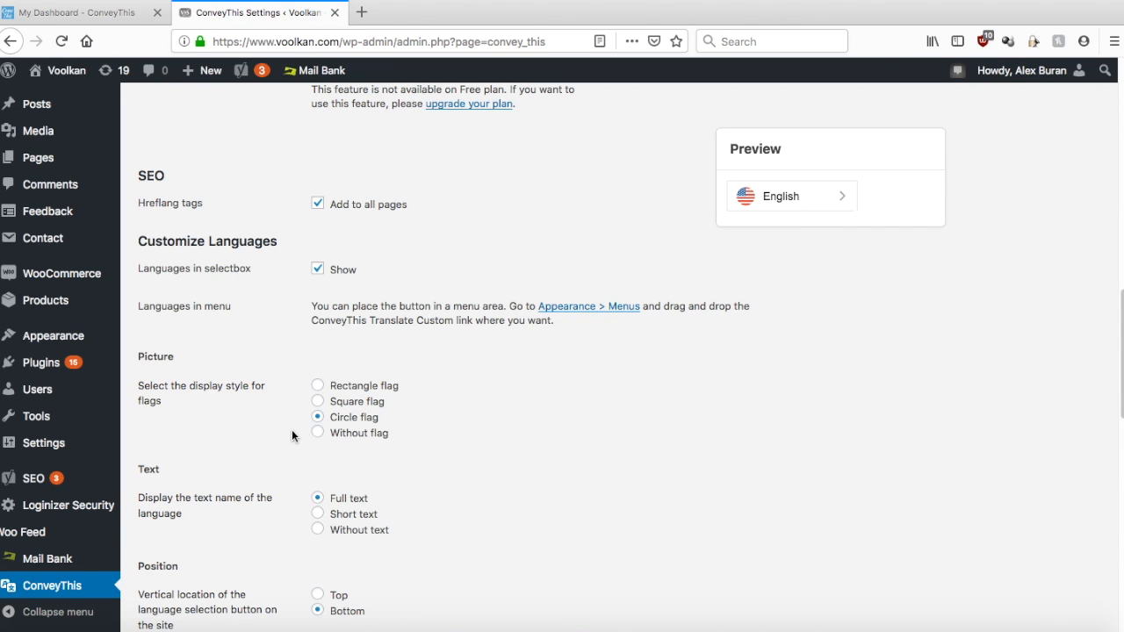
click(317, 431)
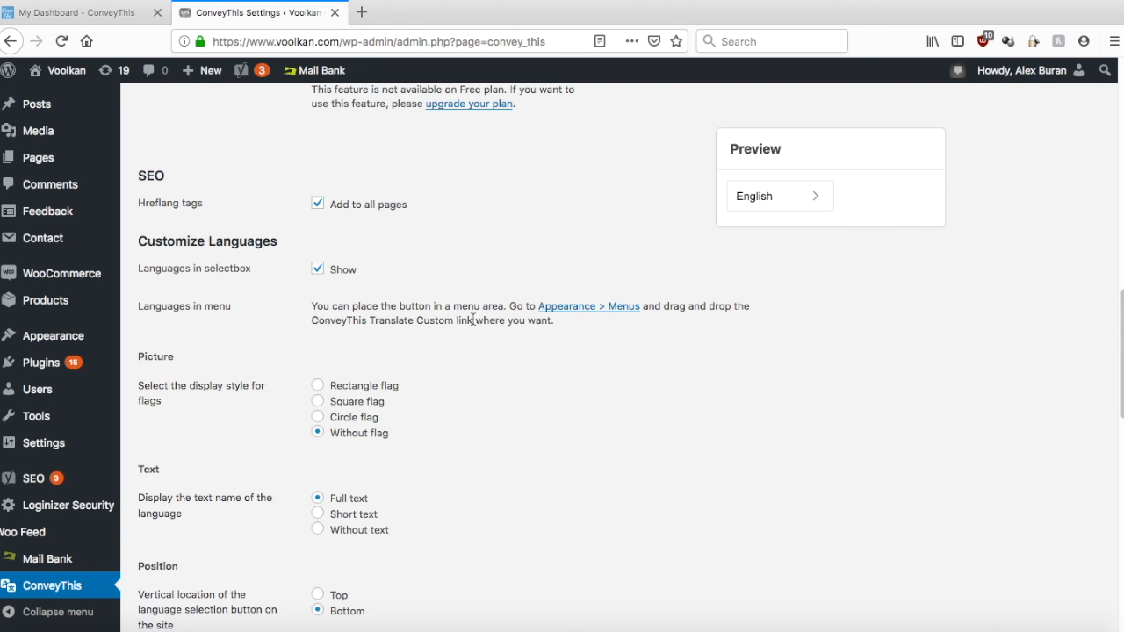
click(318, 387)
Step: Try the short text display for the language name, and reset it to full text
scroll(273, 321, down, 2)
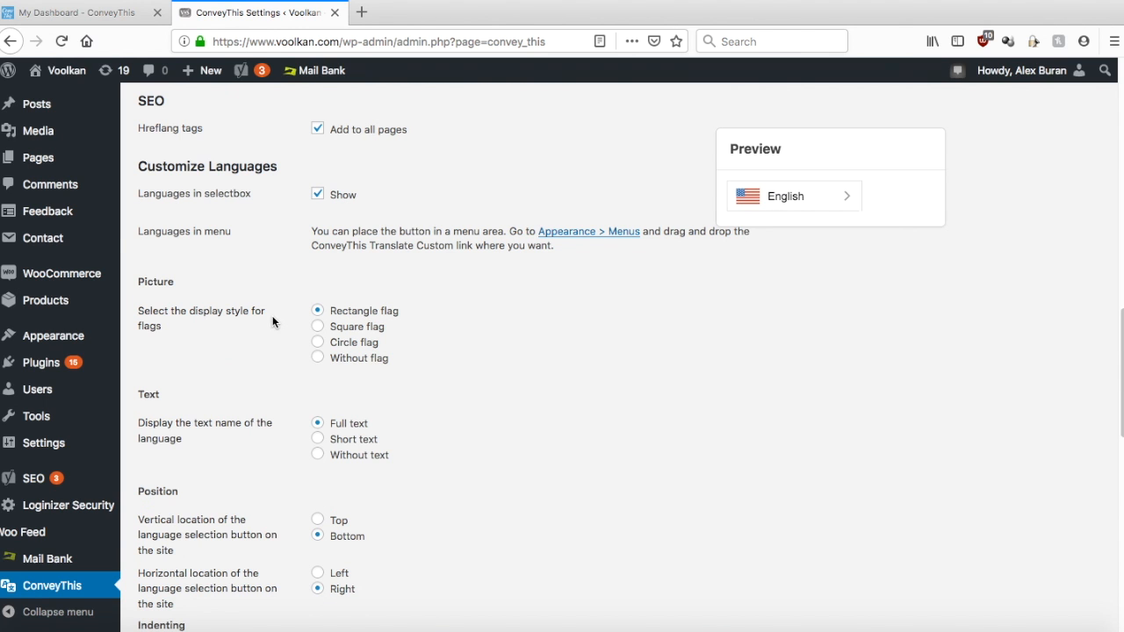
scroll(264, 327, down, 2)
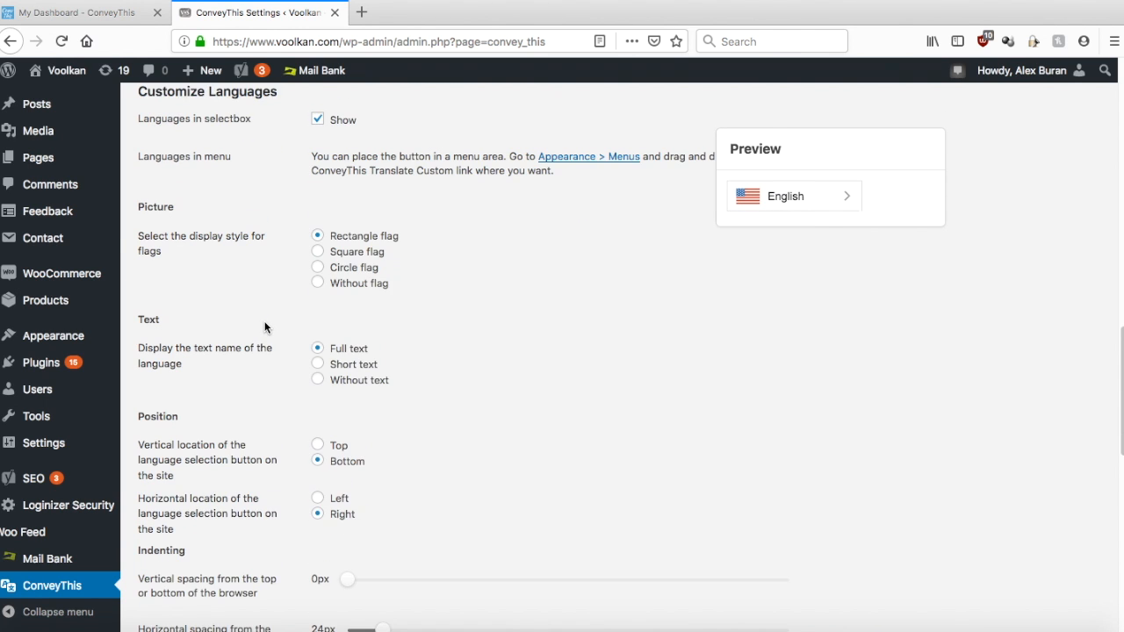
click(317, 334)
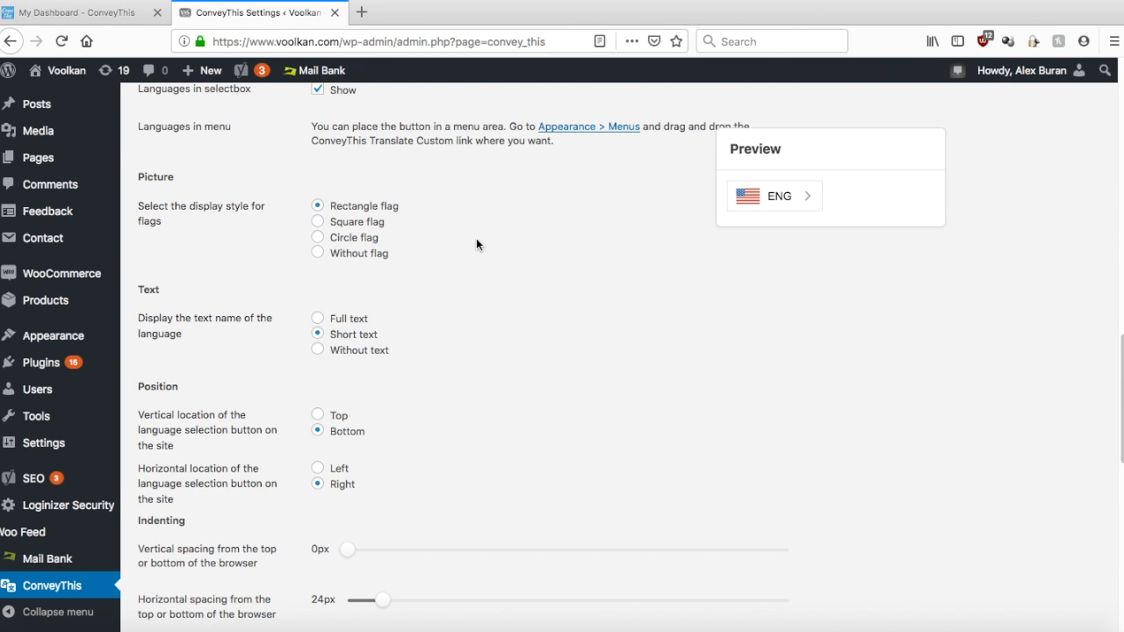
click(318, 319)
Step: Save the ConveyThis settings after going through the position, indenting, change flag and block pages options
scroll(275, 373, down, 5)
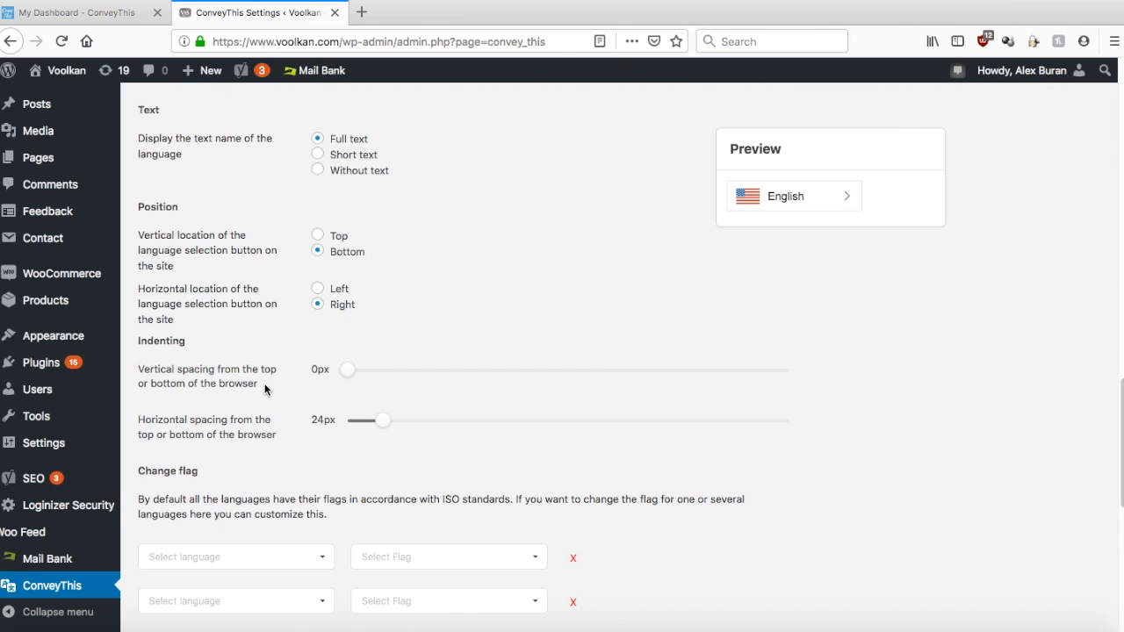
scroll(905, 288, down, 10)
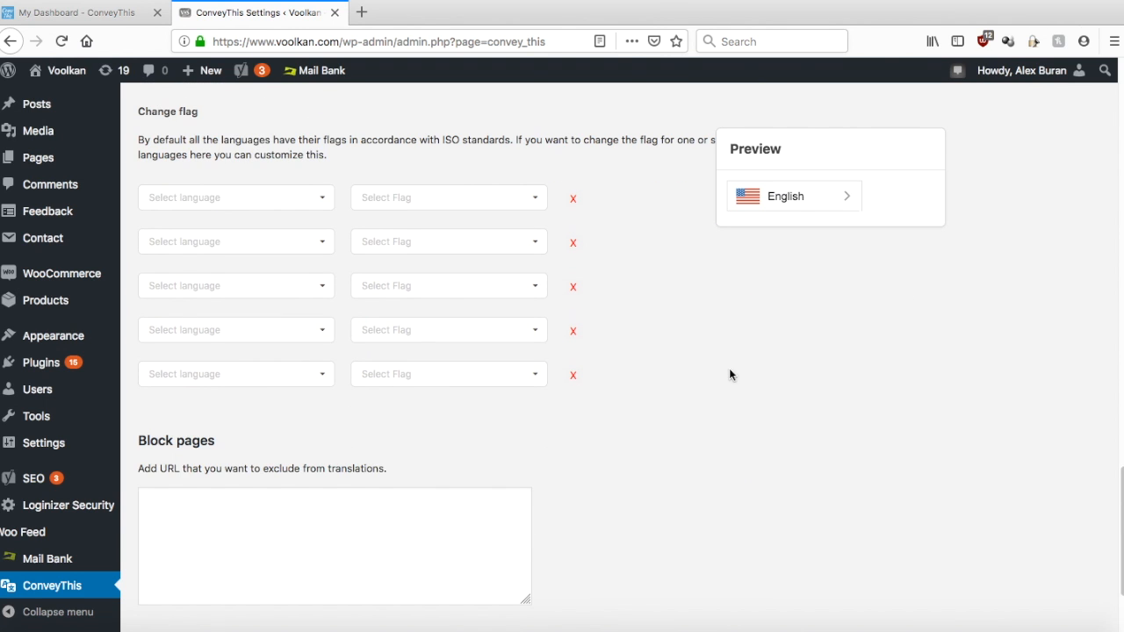
scroll(720, 372, down, 4)
click(209, 498)
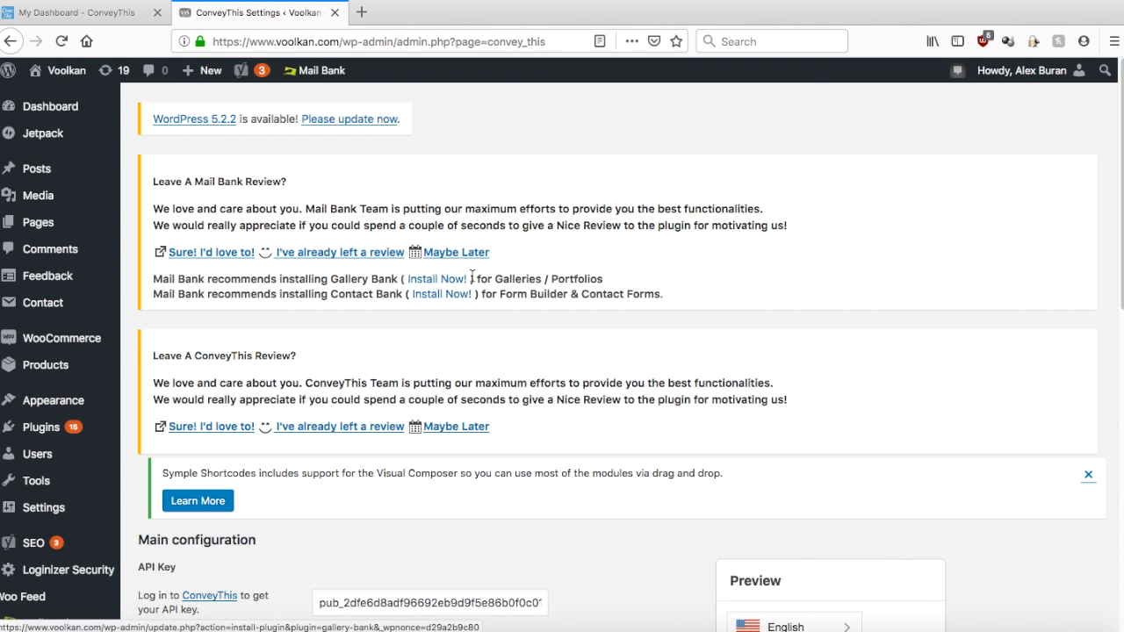
Step: Visit the Voolkan storefront, switch its language to Spanish with the language switcher, and check the translated home page
click(50, 98)
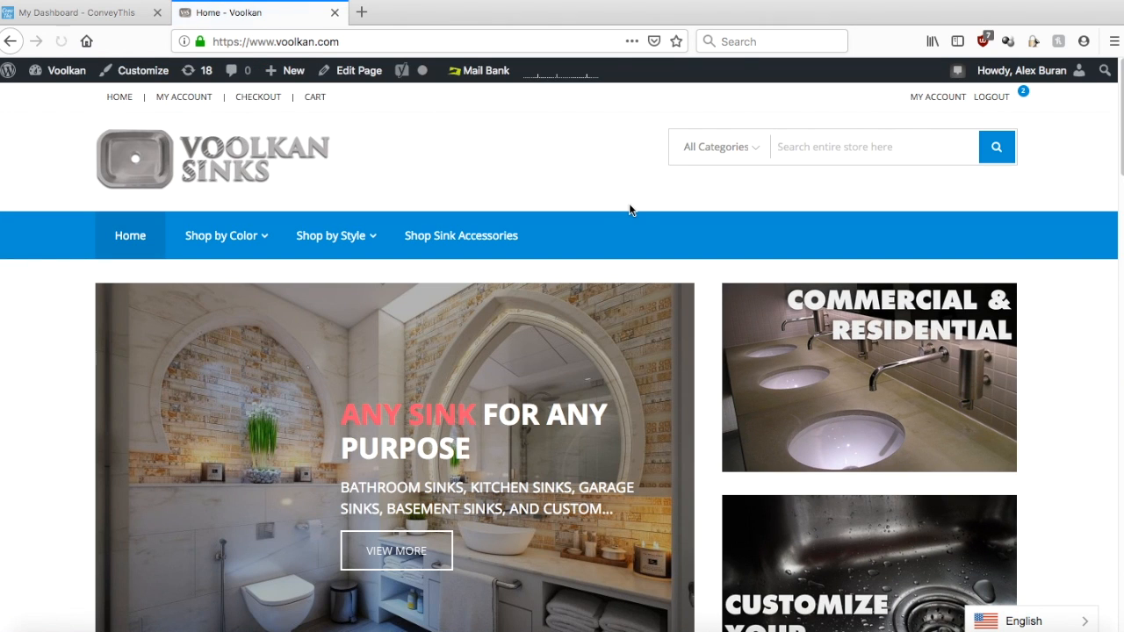
scroll(628, 203, down, 3)
scroll(626, 197, down, 2)
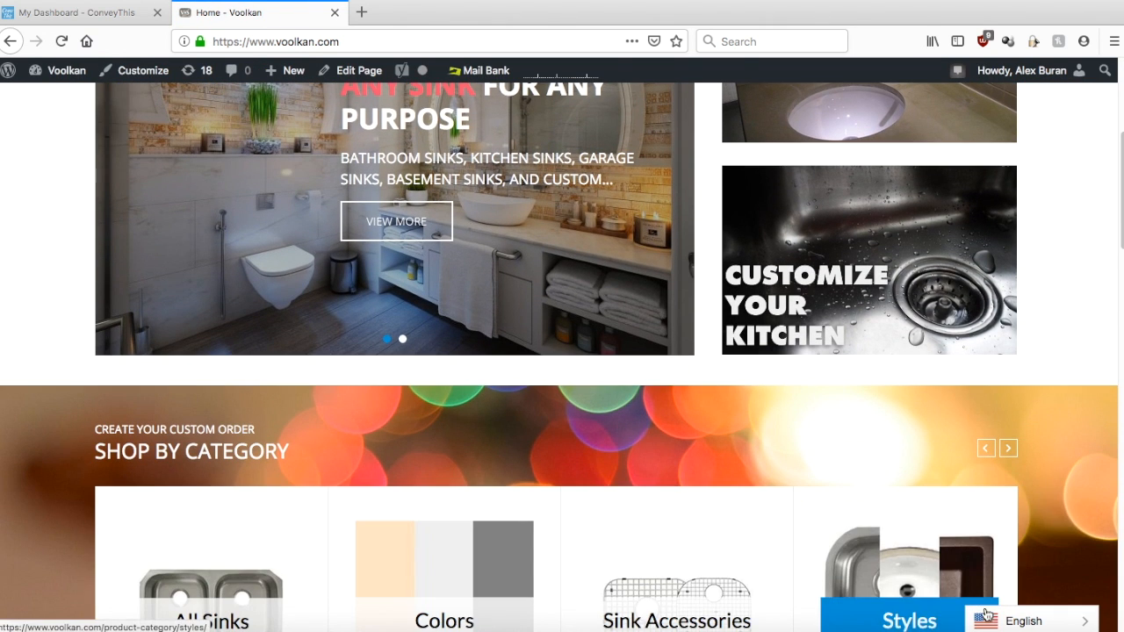
click(1015, 621)
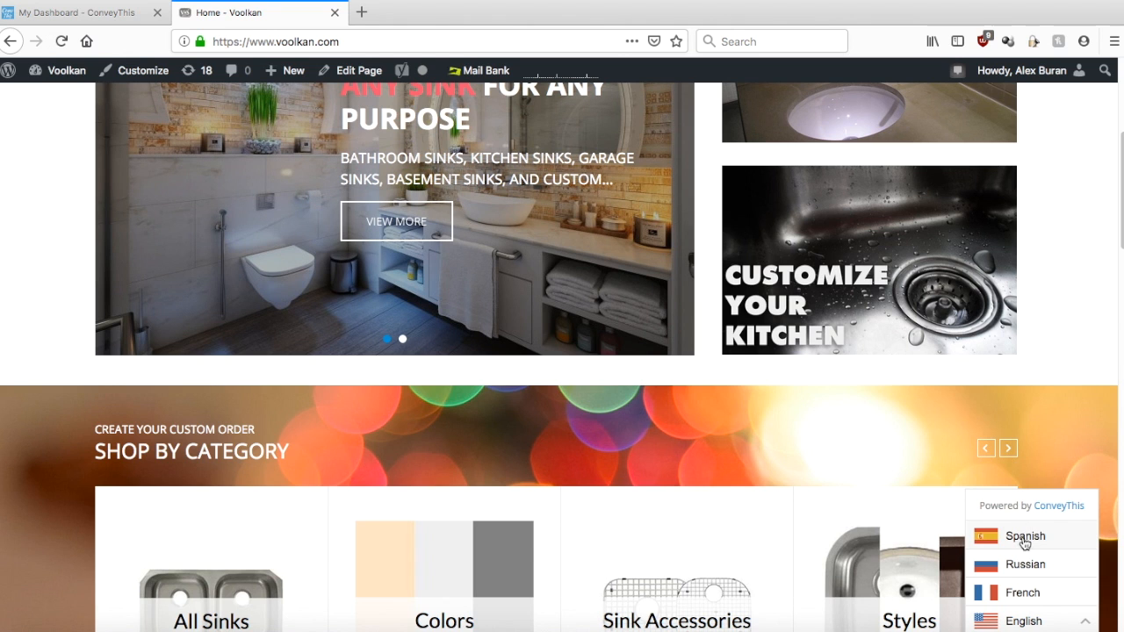
click(1026, 538)
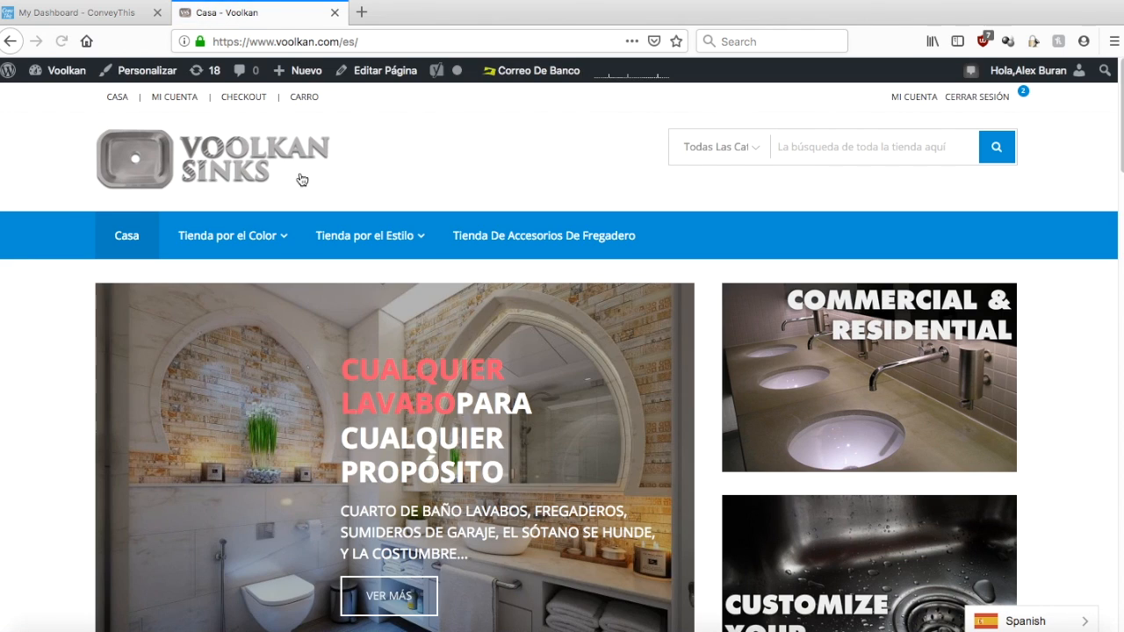
scroll(745, 228, down, 10)
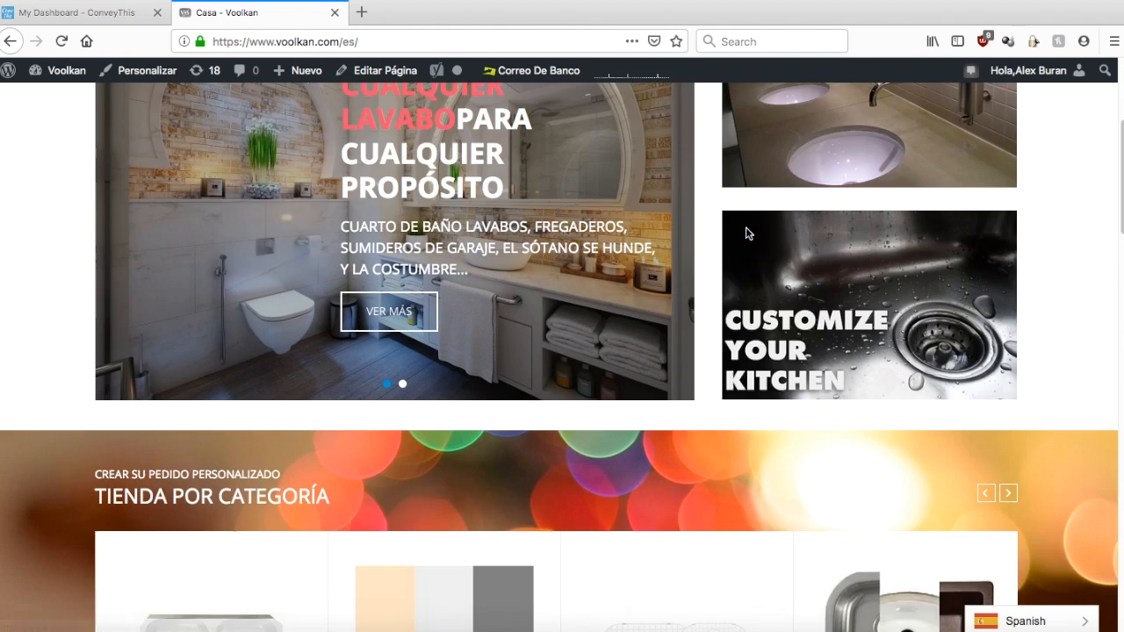
scroll(751, 239, down, 2)
scroll(711, 252, up, 12)
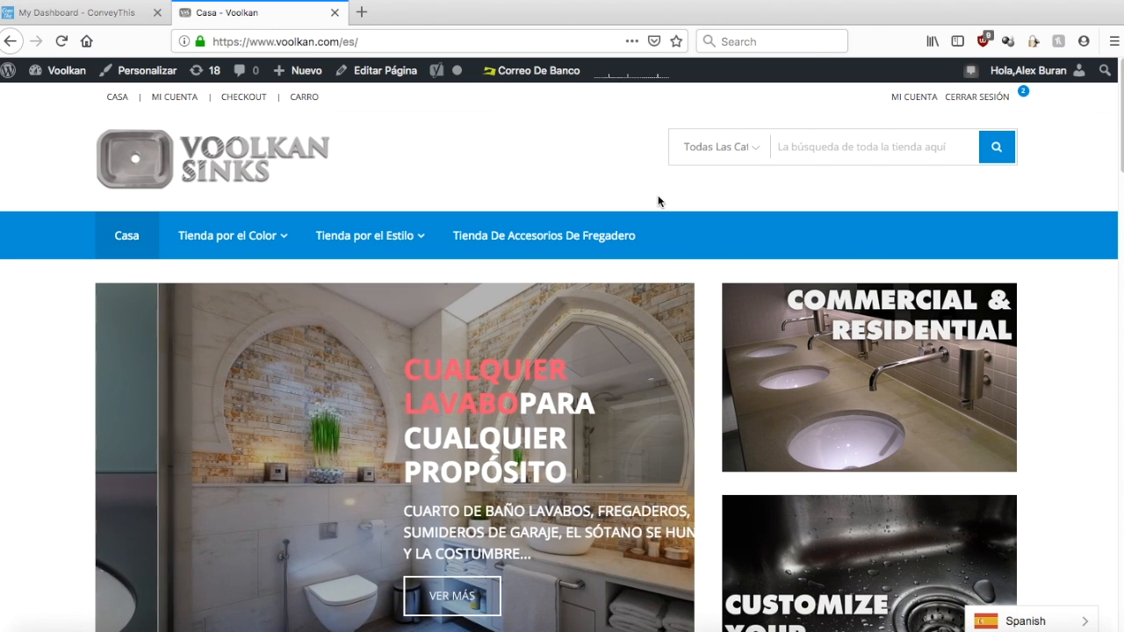
scroll(754, 224, down, 2)
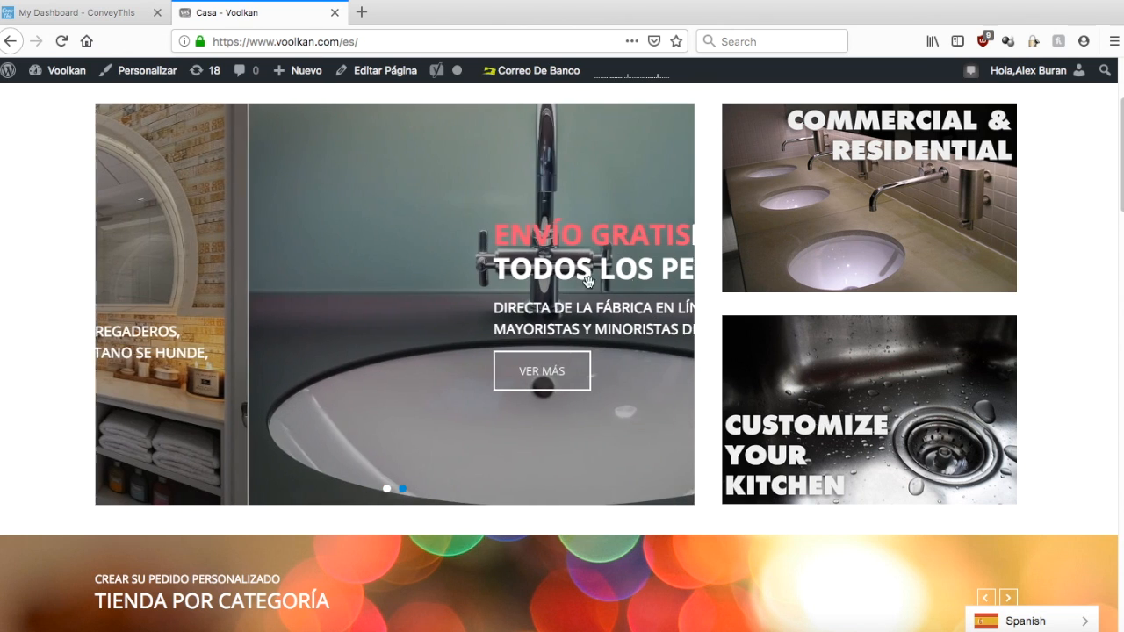
Step: Switch the storefront language to Russian and check the translated home page
click(1027, 618)
click(1026, 536)
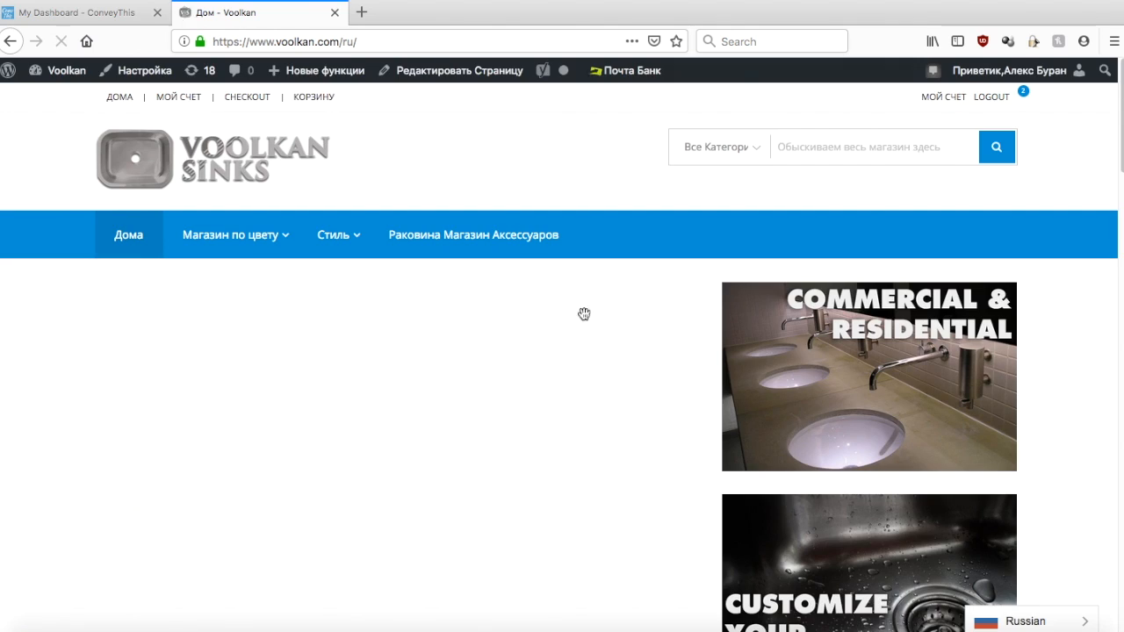
scroll(568, 311, down, 15)
scroll(588, 329, up, 15)
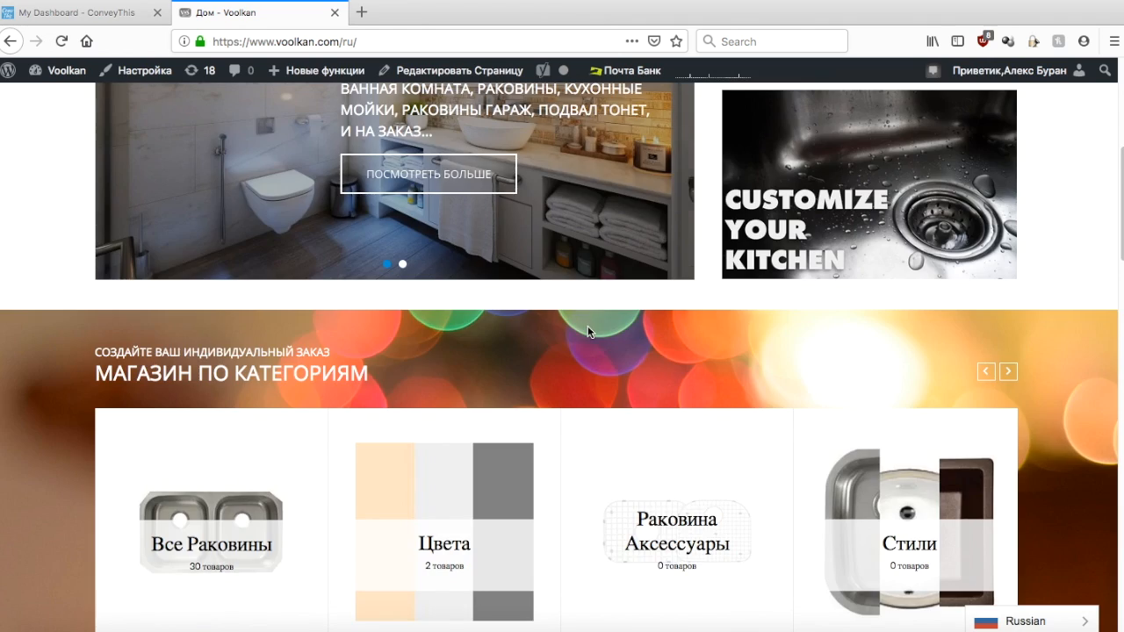
Step: Switch to the ConveyThis dashboard and examine the account's plan and usage overview
click(105, 14)
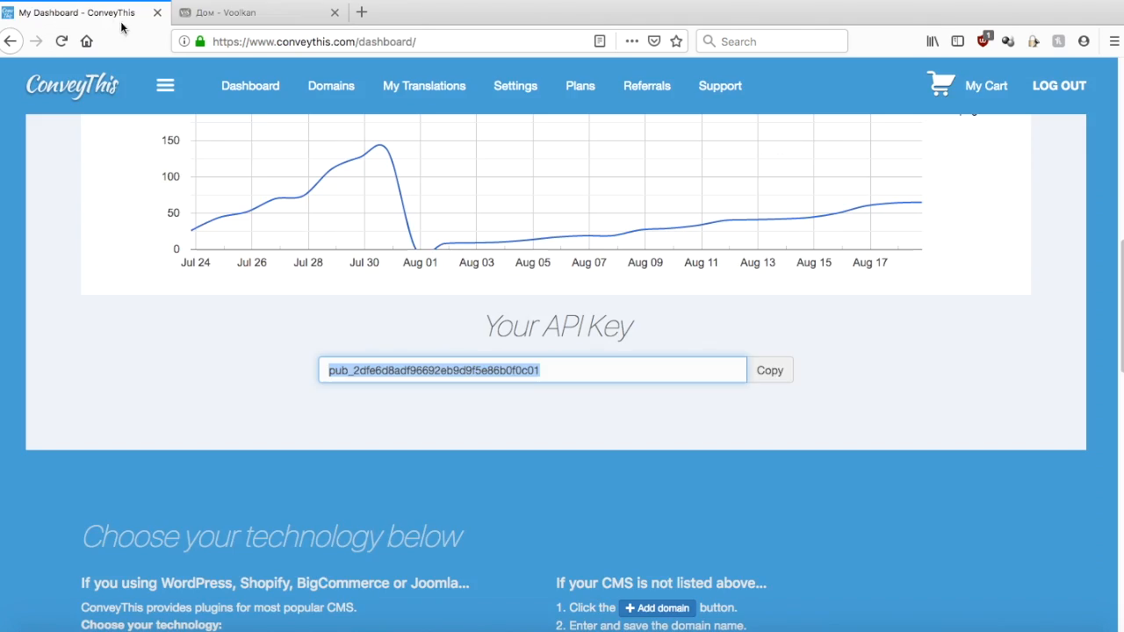
scroll(521, 303, up, 10)
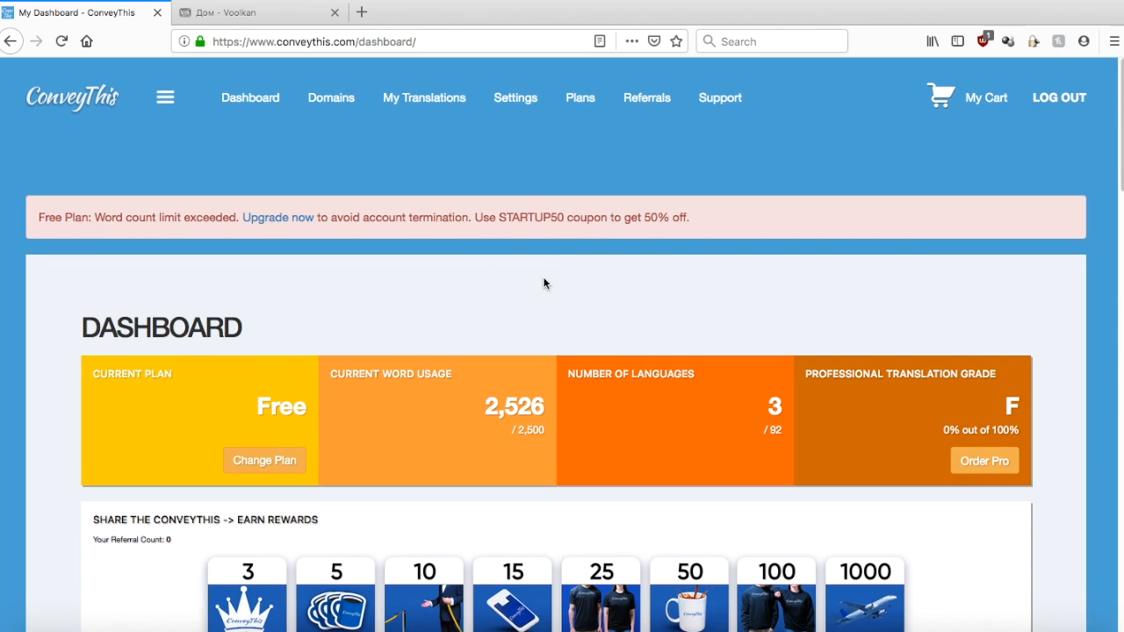
scroll(546, 279, down, 3)
scroll(550, 279, up, 3)
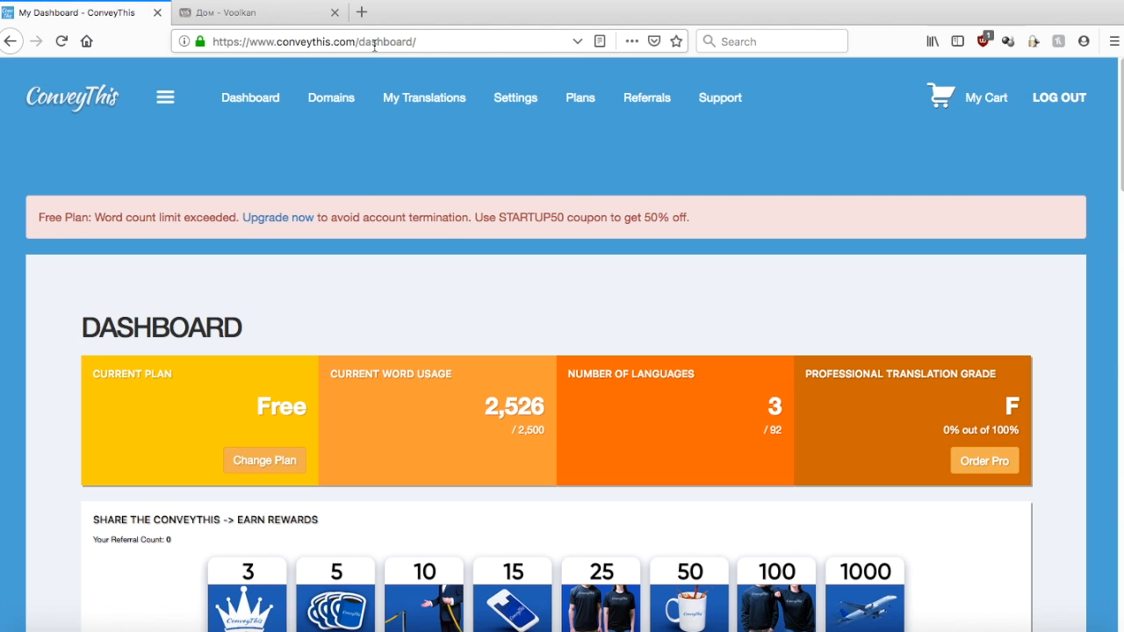
Step: Open the account's translations and look through the list of translated voolkan.com pages
click(435, 103)
scroll(527, 194, down, 2)
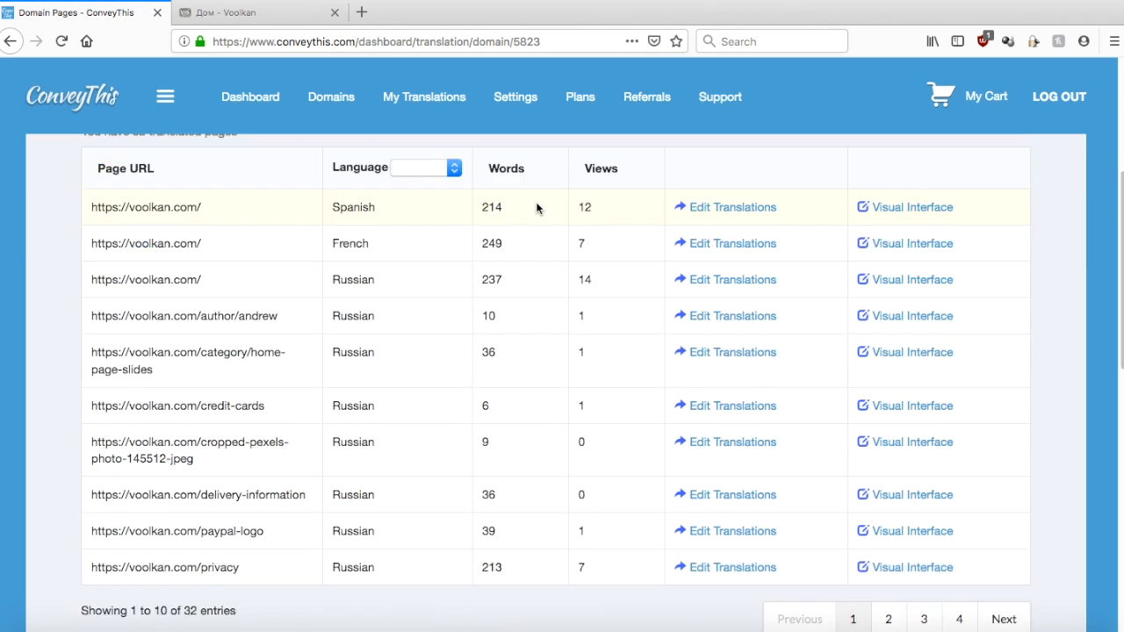
scroll(538, 209, down, 3)
scroll(545, 196, up, 5)
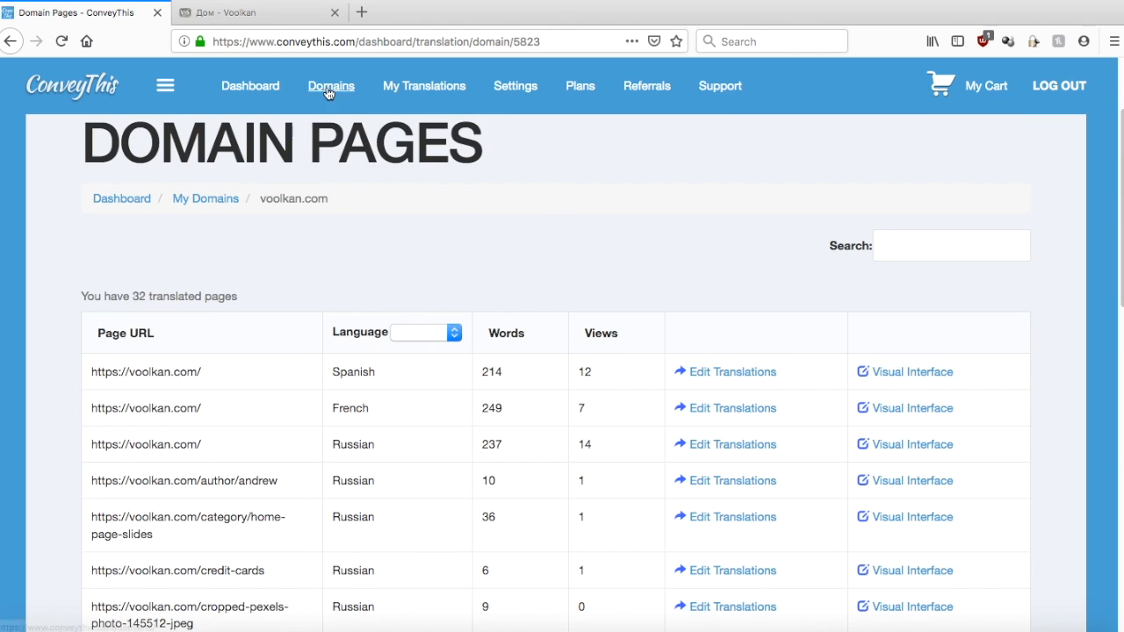
Step: Open the domains list and compare the voolkan.com entry with the Russian storefront, ending back in ConveyThis
click(330, 90)
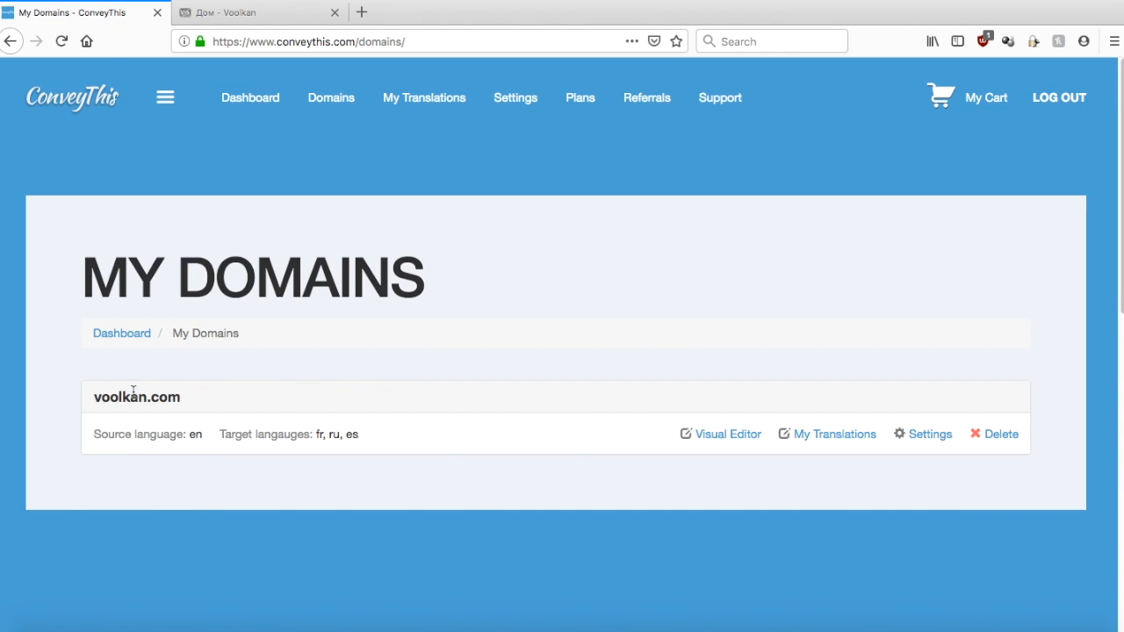
click(229, 19)
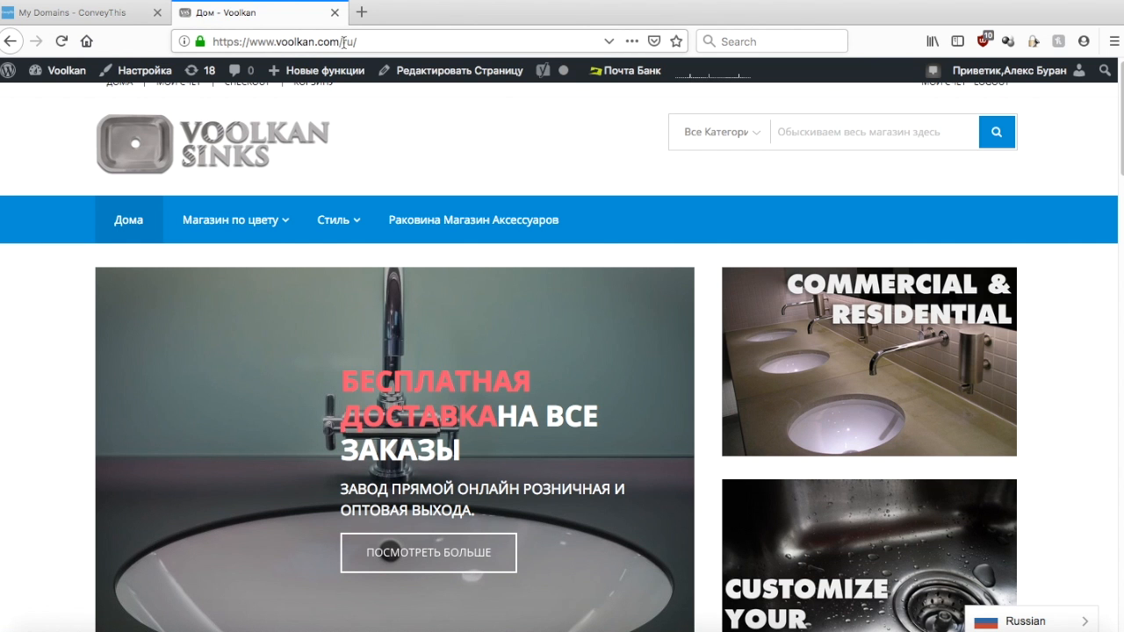
click(93, 19)
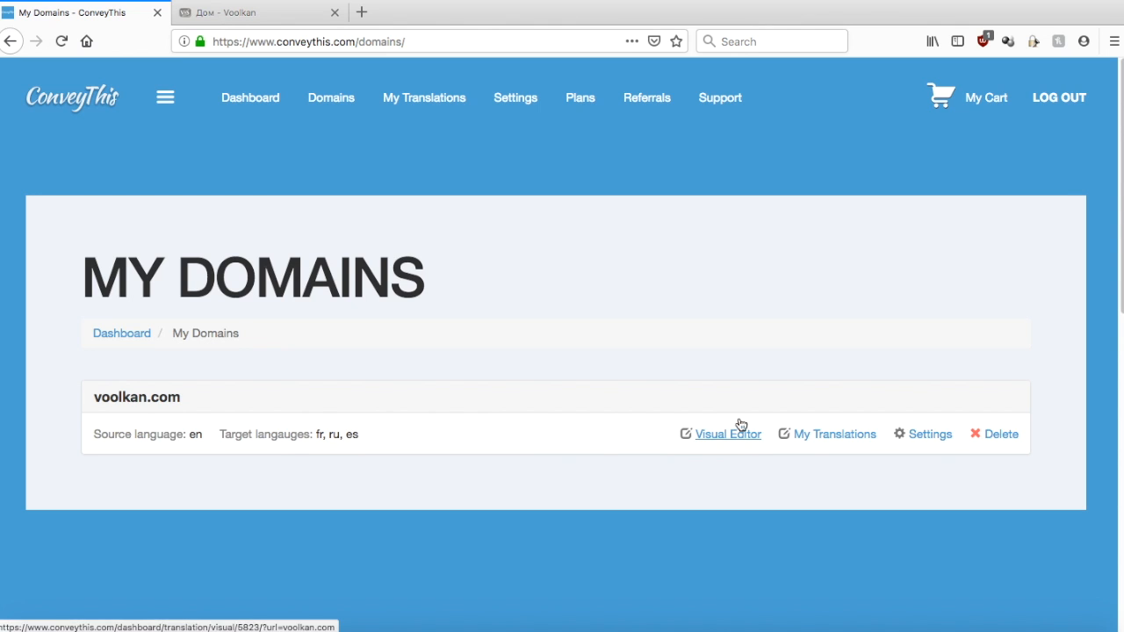
click(224, 13)
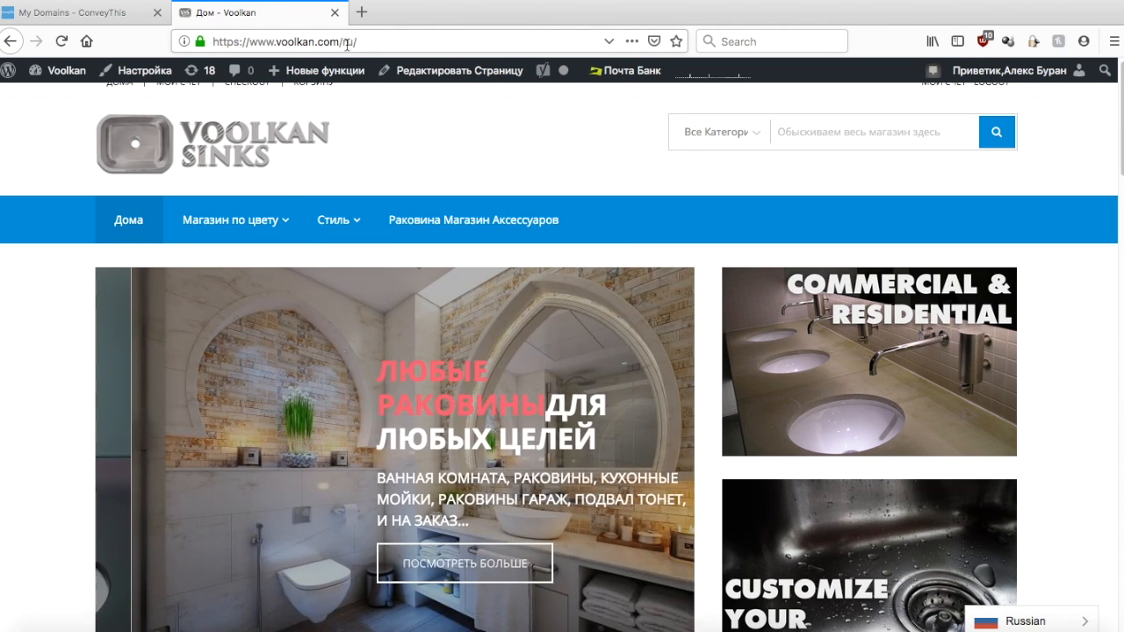
click(74, 19)
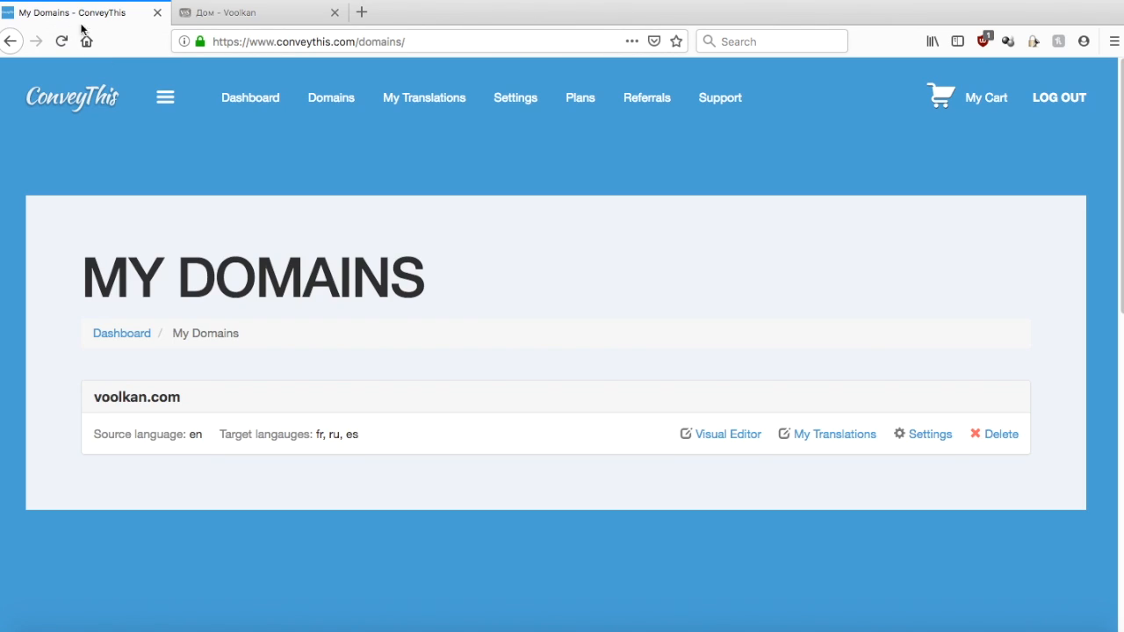
Step: Reopen the list of translated voolkan.com pages and filter it by the Russian language
click(424, 100)
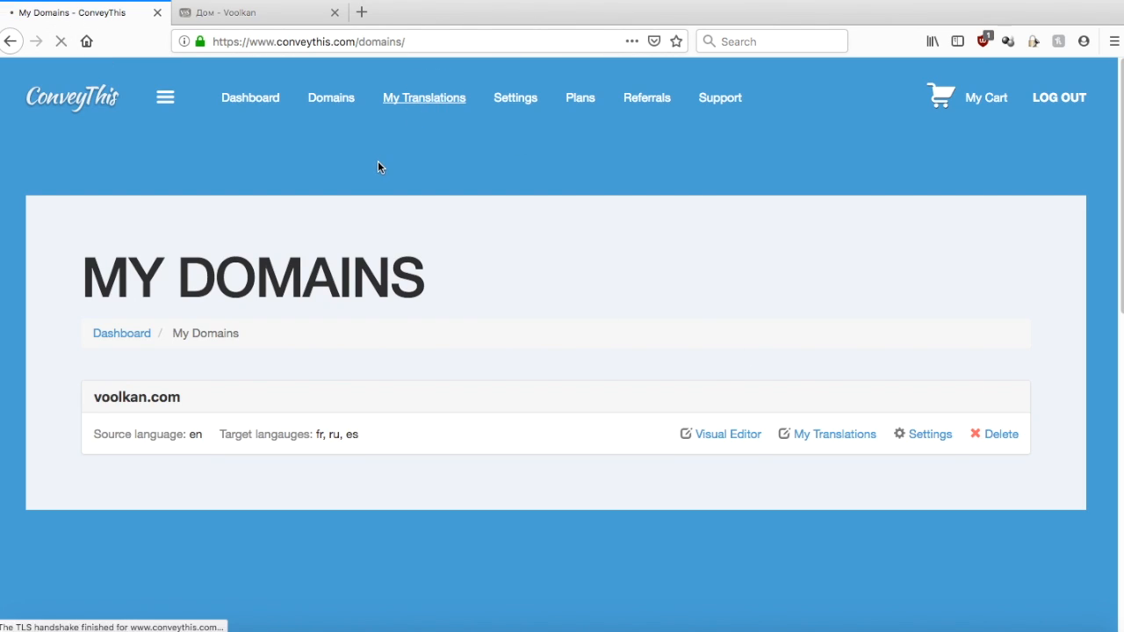
scroll(445, 208, down, 5)
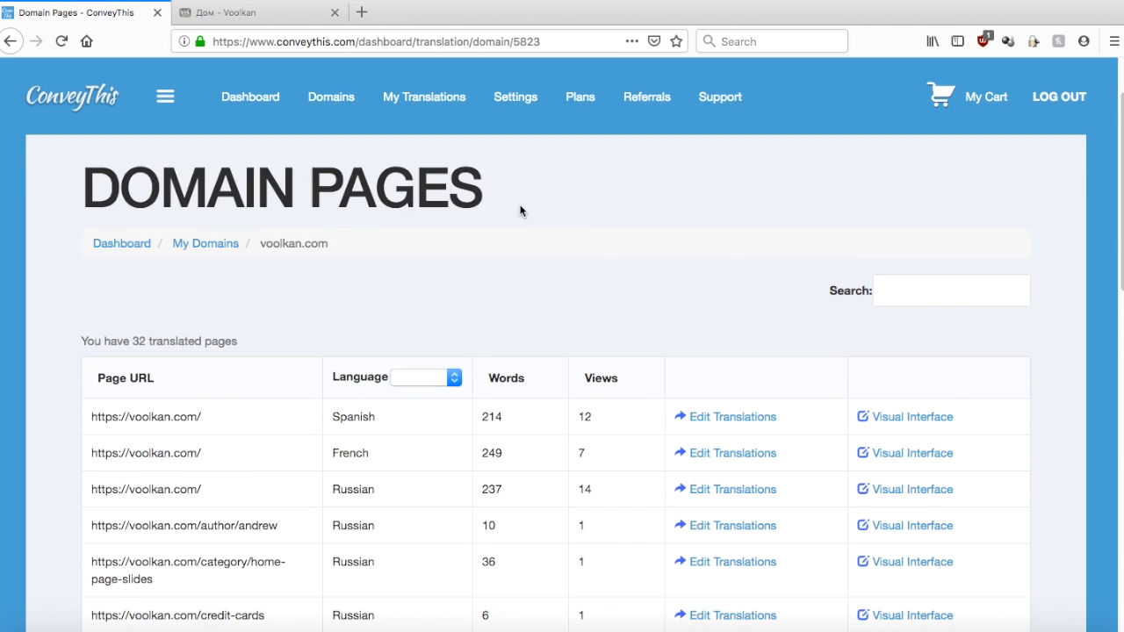
click(391, 169)
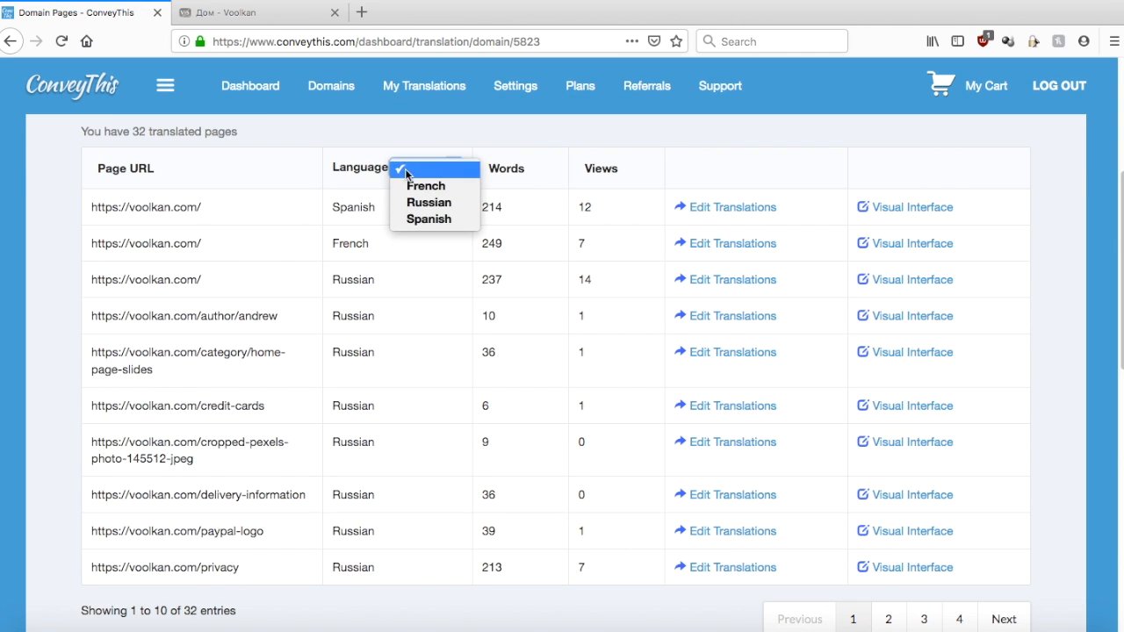
click(433, 208)
click(670, 148)
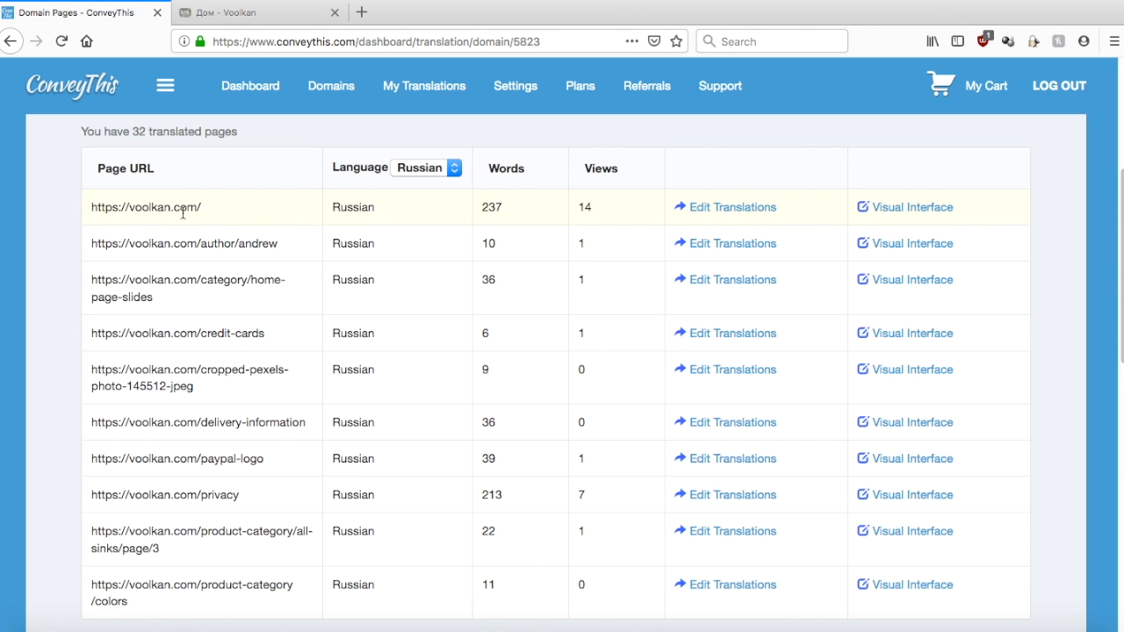
Step: Open the Russian translation entries of the voolkan.com home page in a separate tab and switch to it
right_click(727, 213)
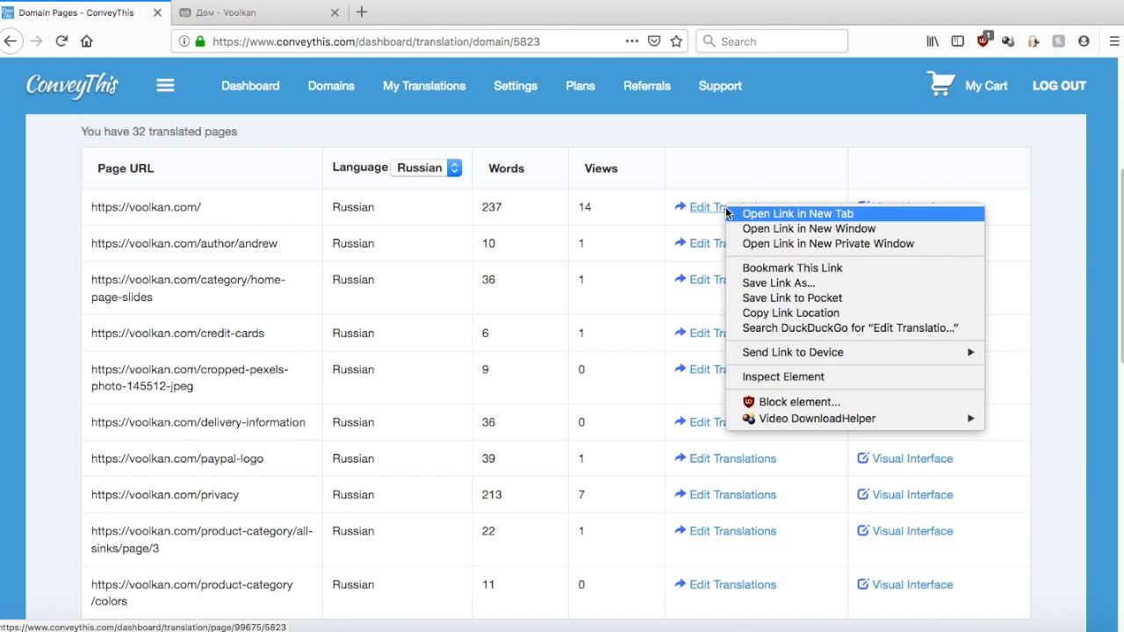
click(753, 221)
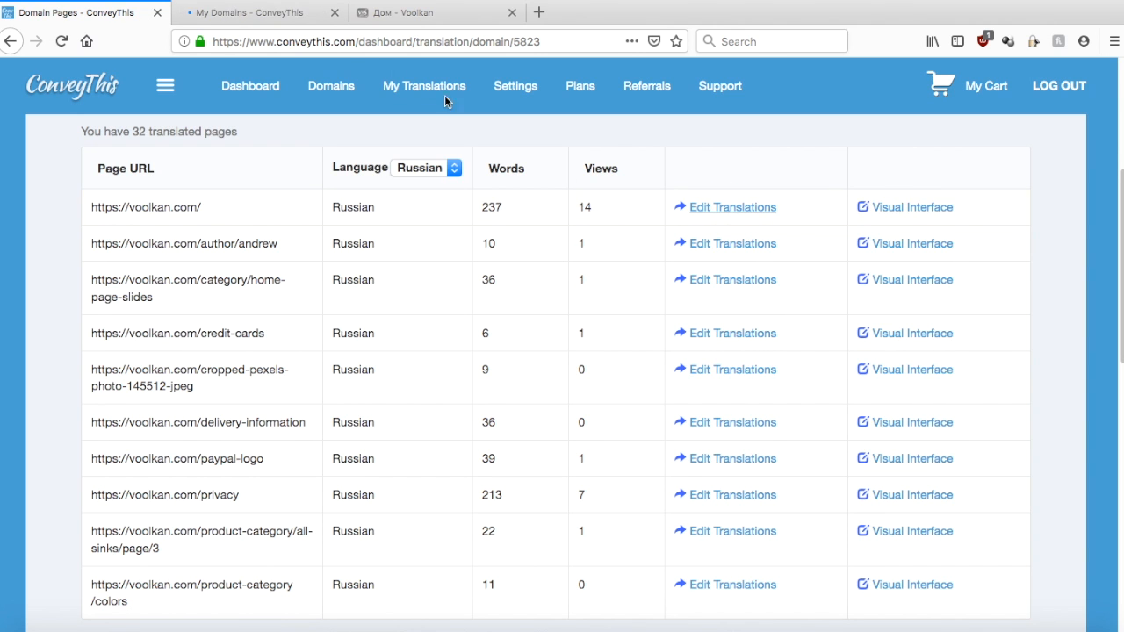
click(261, 14)
scroll(608, 255, down, 3)
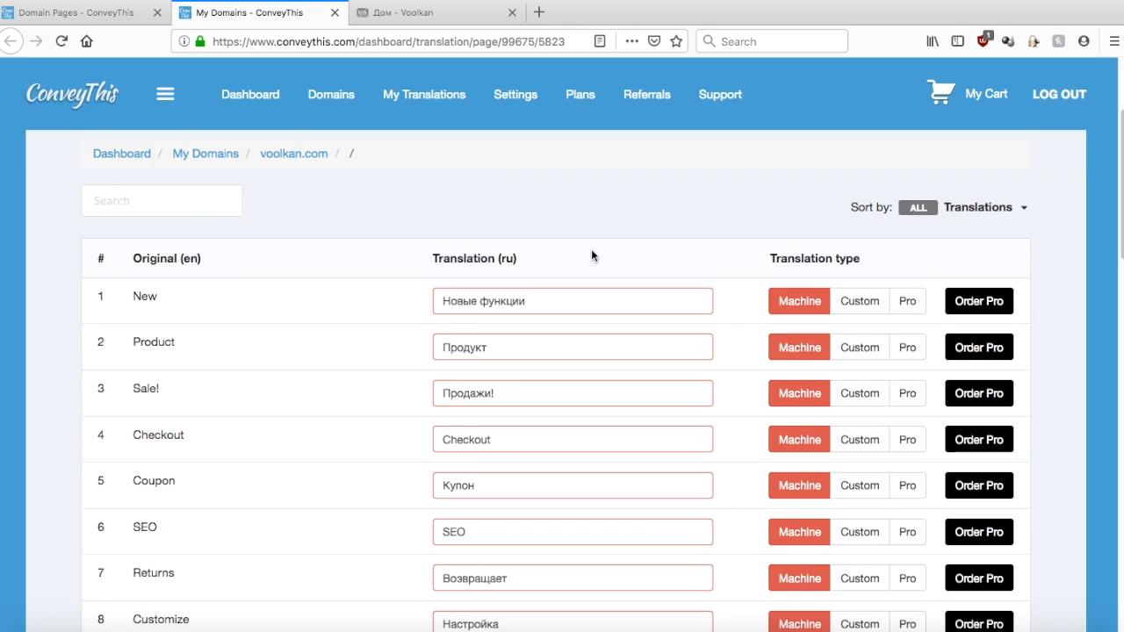
scroll(366, 251, up, 1)
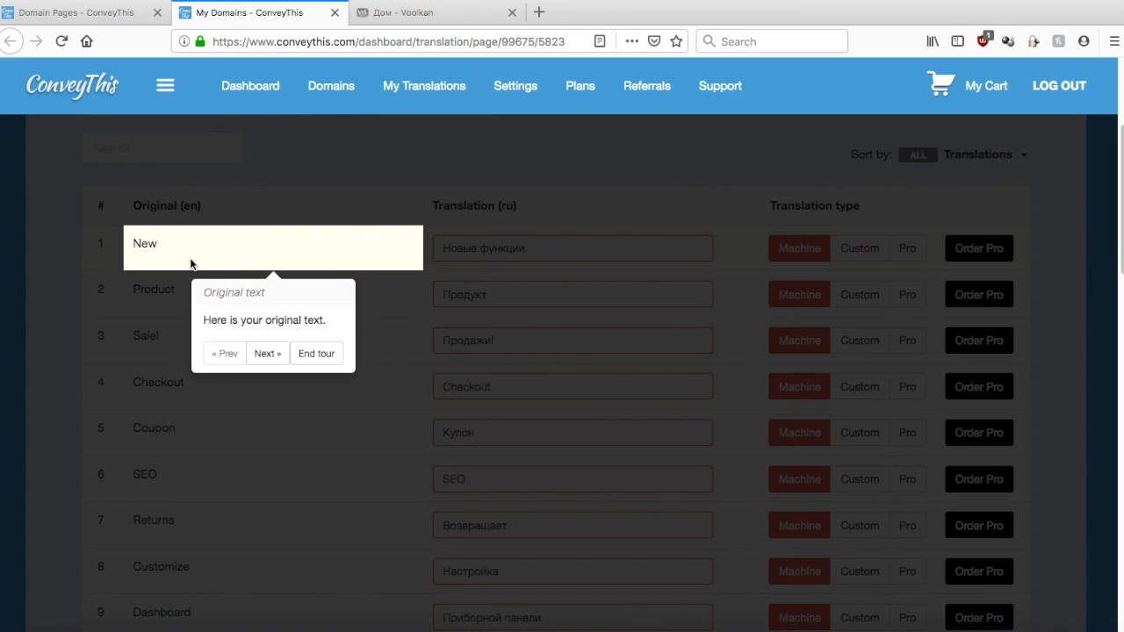
Step: Step through the guided tour of original text, translated text, translation type and professional ordering, and end it
click(267, 355)
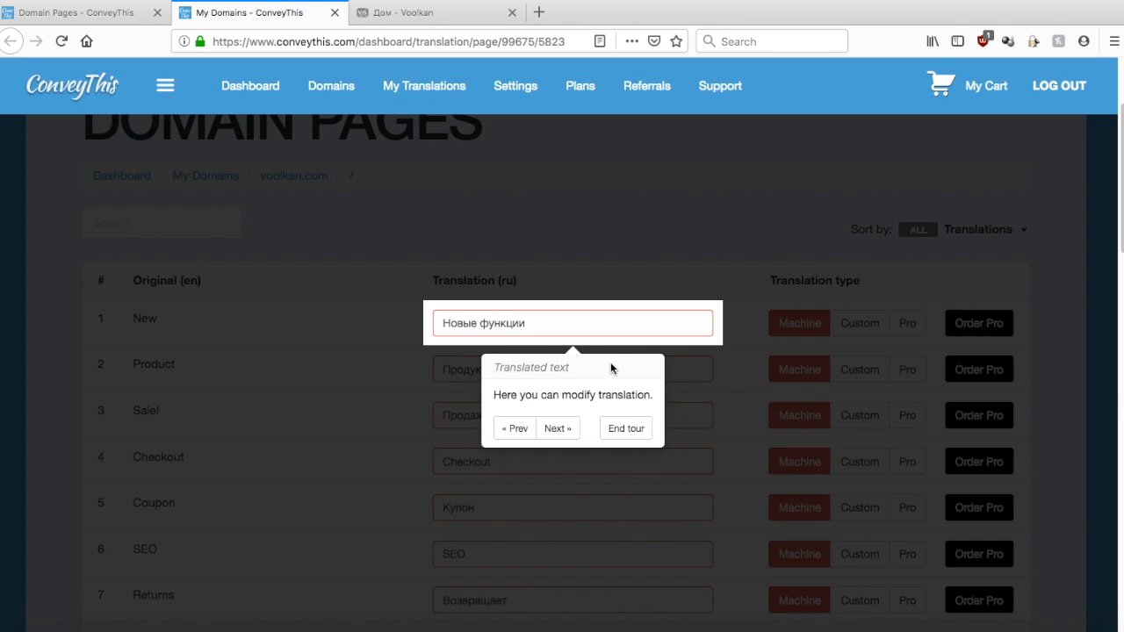
click(554, 428)
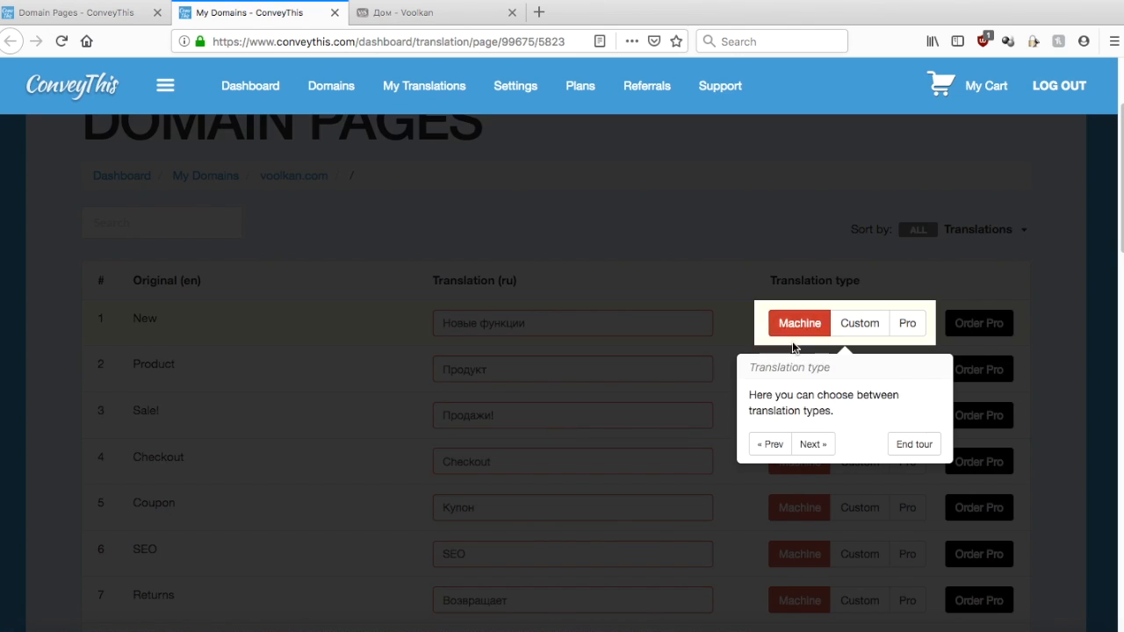
click(812, 445)
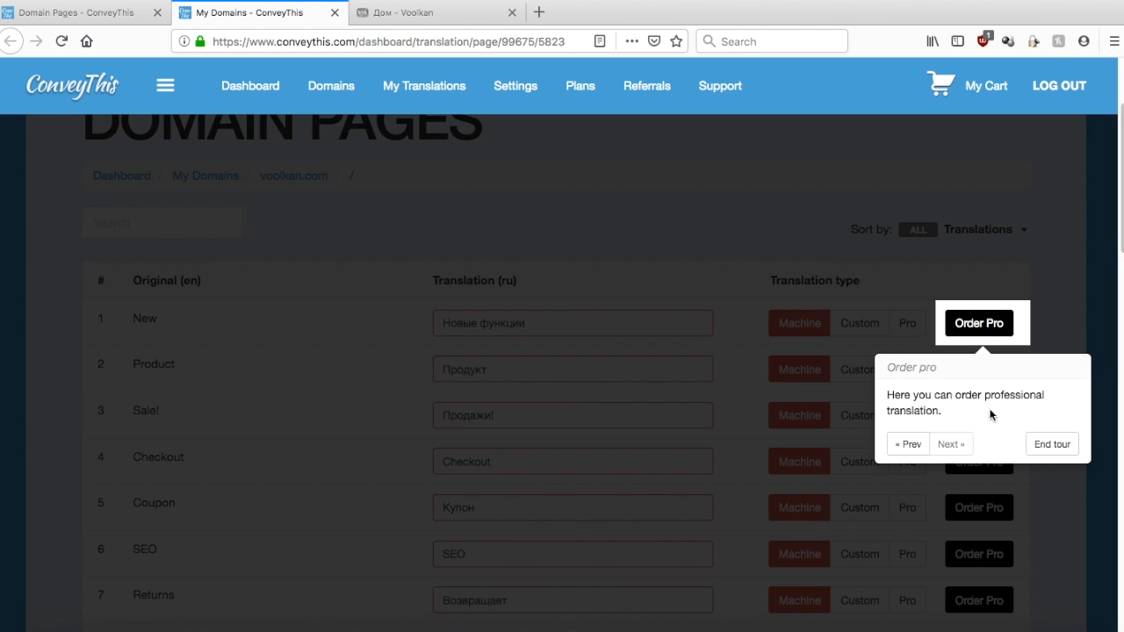
click(1057, 443)
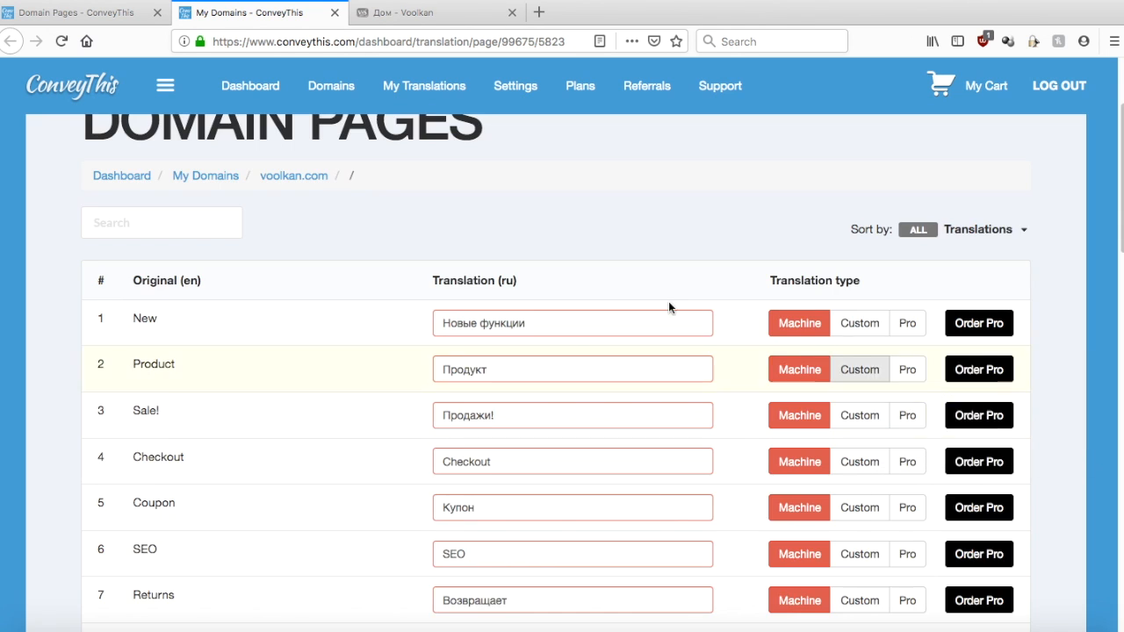
Step: Review the home page's translation entries and change the Russian translation of "Checkout" to "Checkout2"
scroll(343, 303, down, 2)
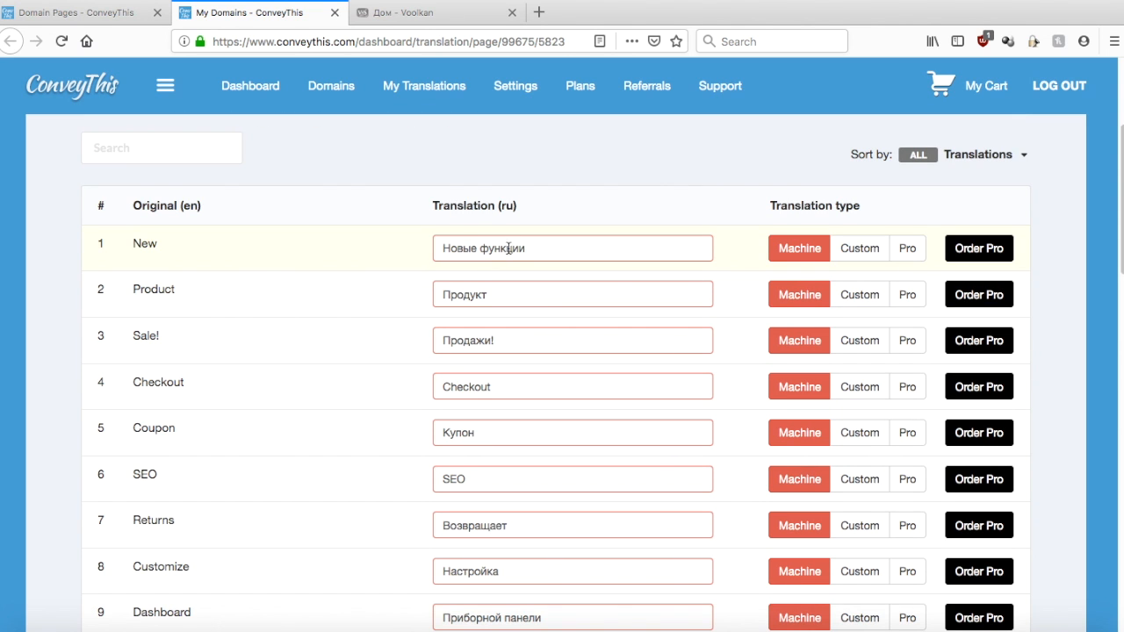
scroll(337, 303, down, 3)
scroll(396, 306, up, 5)
scroll(440, 303, down, 2)
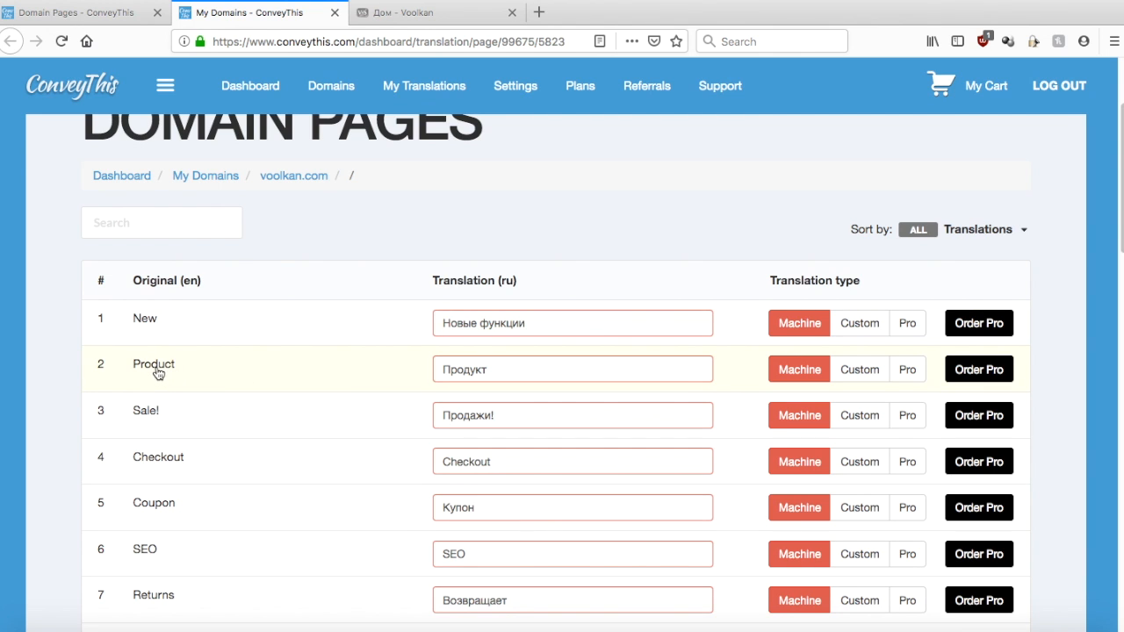
scroll(330, 353, down, 1)
click(498, 404)
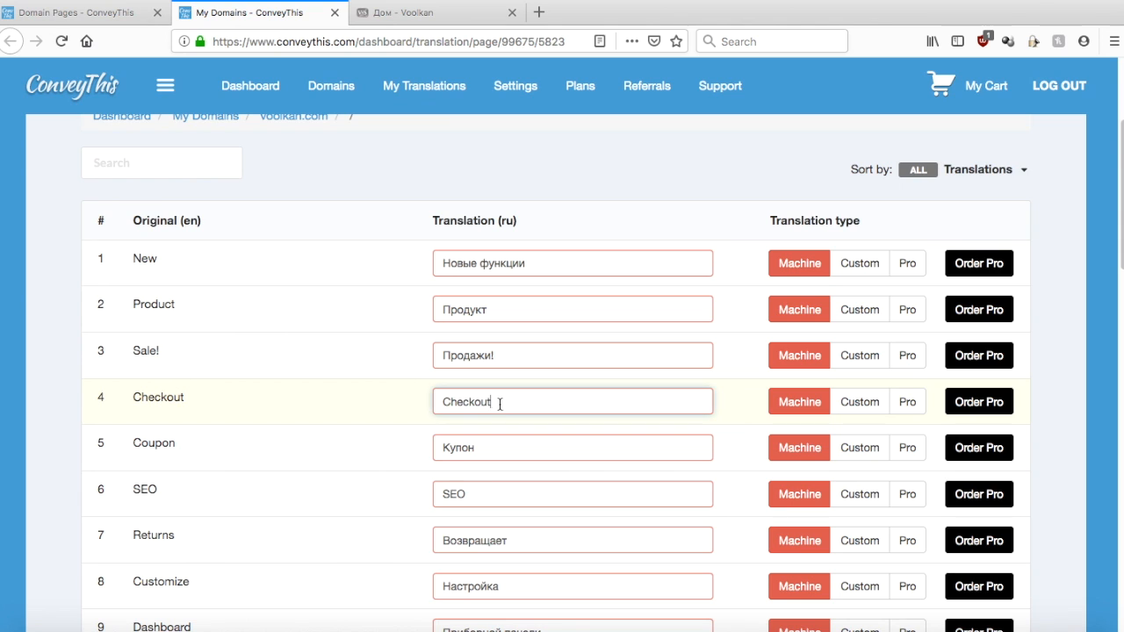
text(2)
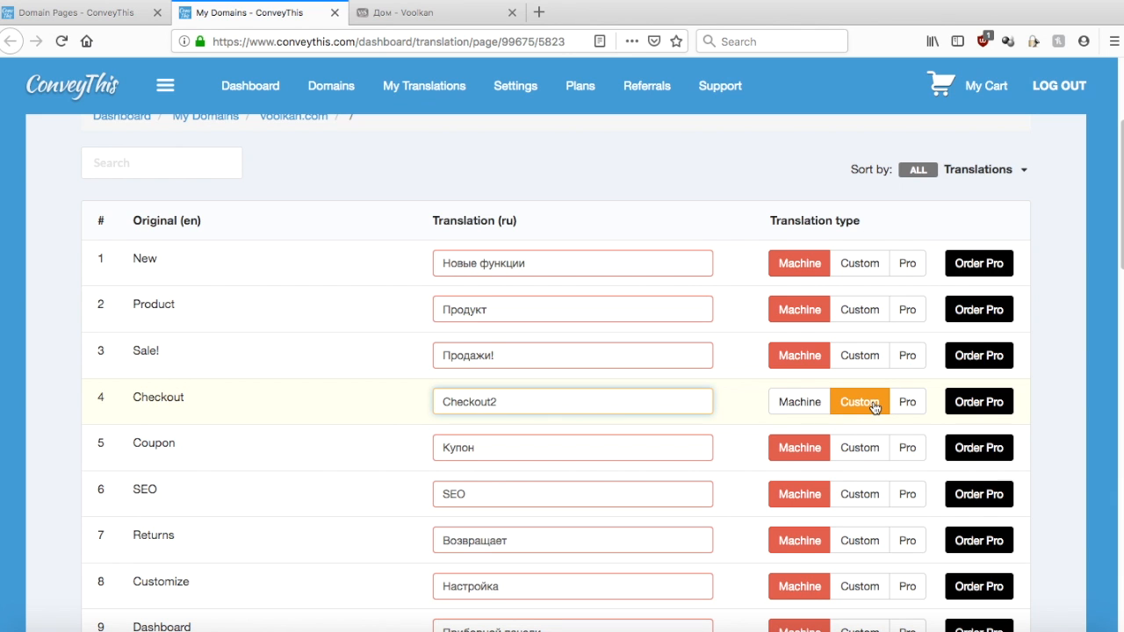
Step: Switch the "Checkout" entry's translation type to Pro to check its translation field, and return it to Custom
scroll(875, 407, down, 1)
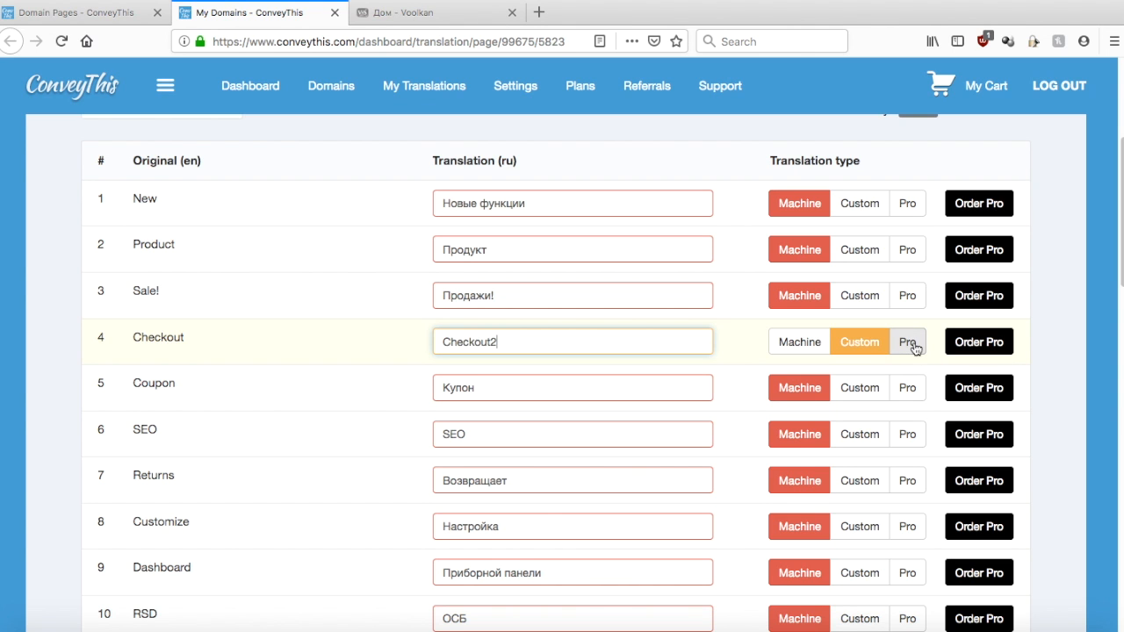
scroll(866, 396, up, 3)
scroll(866, 397, down, 1)
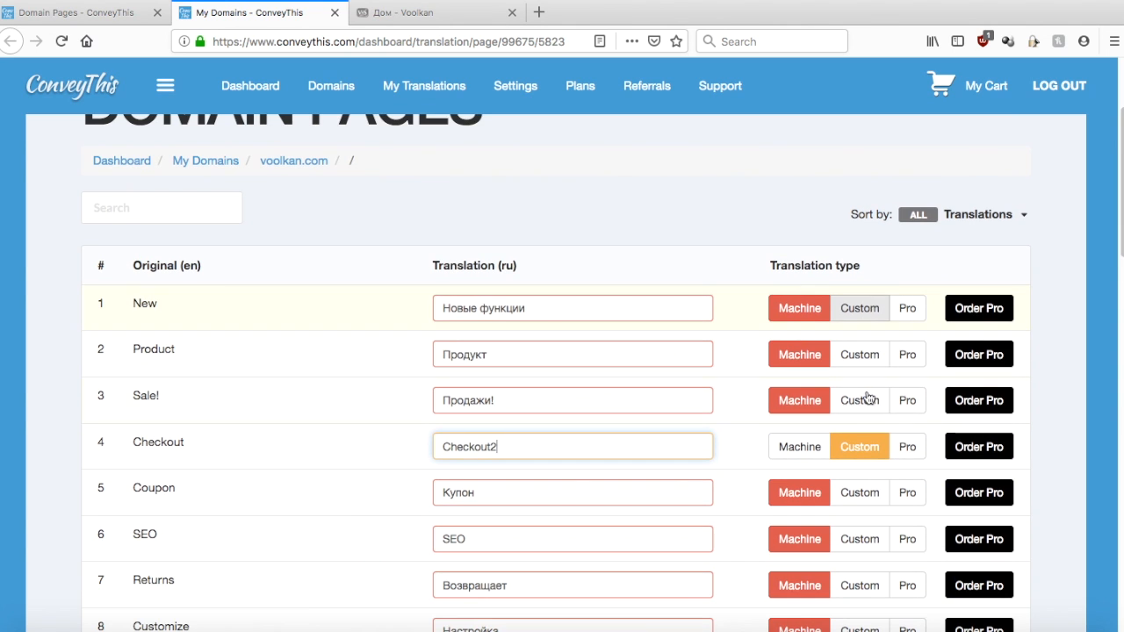
click(908, 448)
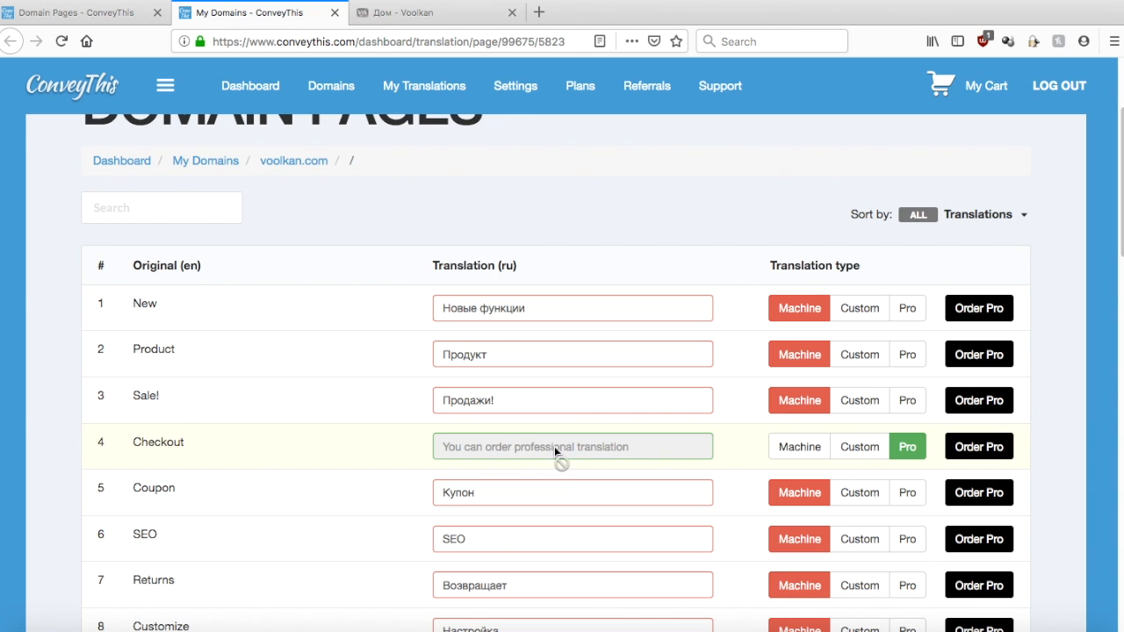
scroll(481, 438, down, 1)
click(860, 431)
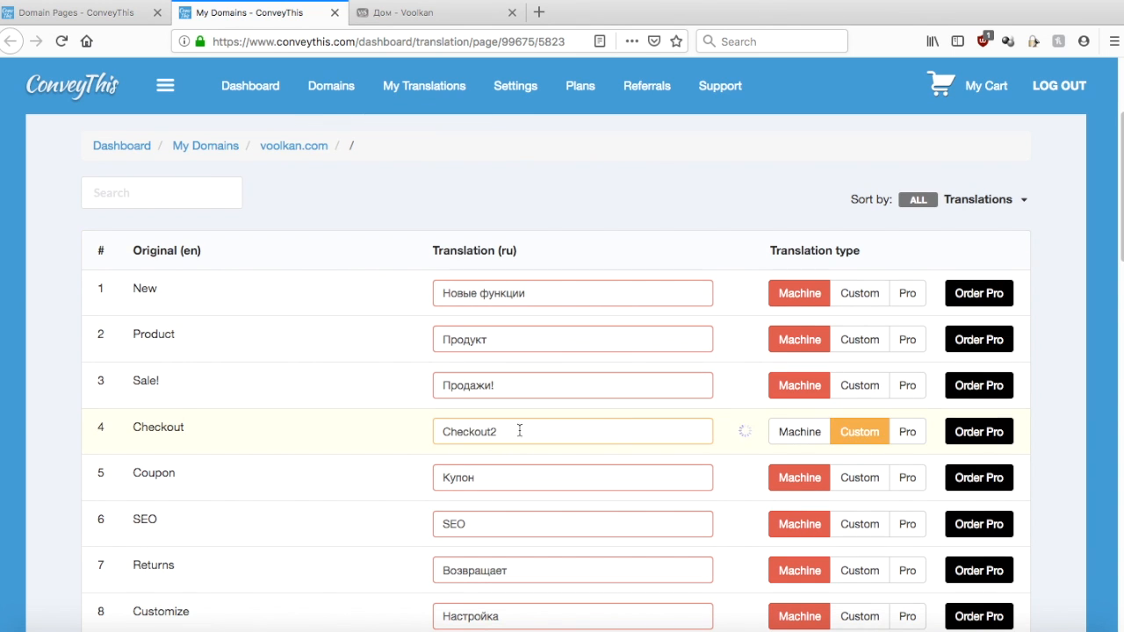
Step: Remove the trailing 2 from the "Checkout" entry's custom Russian translation so it reads "Checkout"
scroll(469, 431, down, 5)
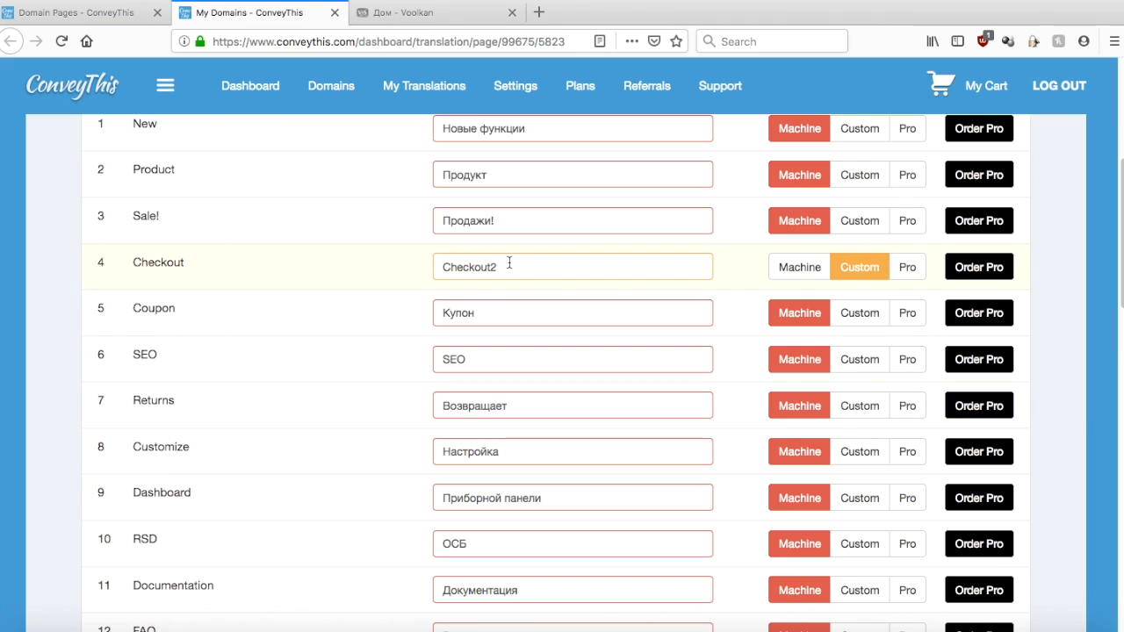
click(521, 265)
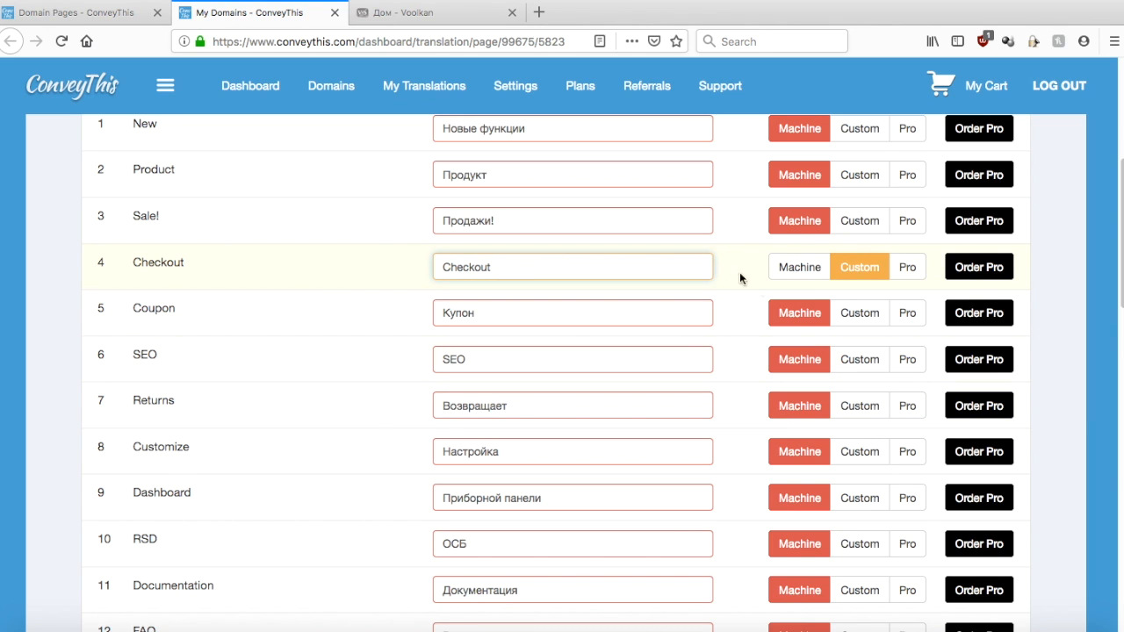
key(Home)
Step: Return to the list of translated pages and open the voolkan.com home page in the visual interface for Russian
scroll(404, 301, up, 3)
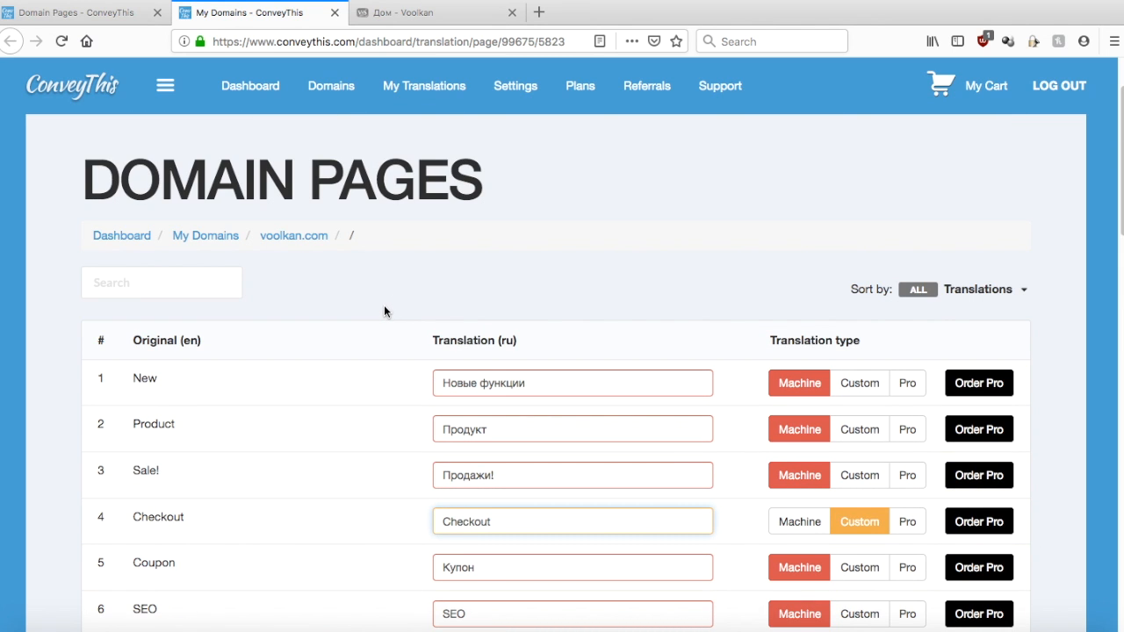
scroll(384, 311, up, 2)
click(88, 12)
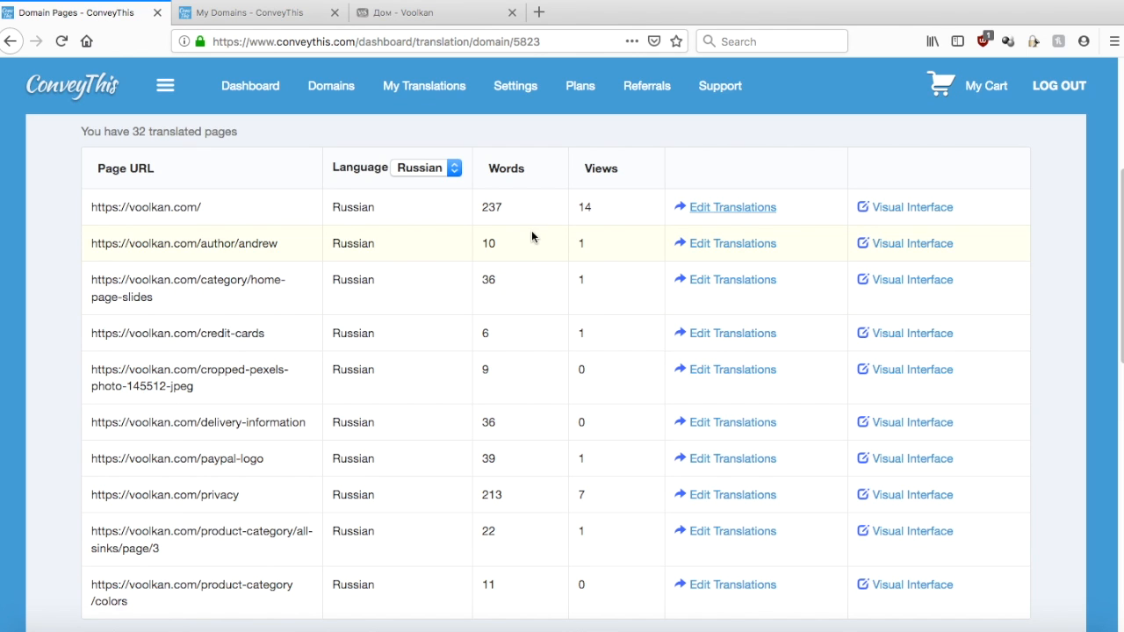
click(899, 211)
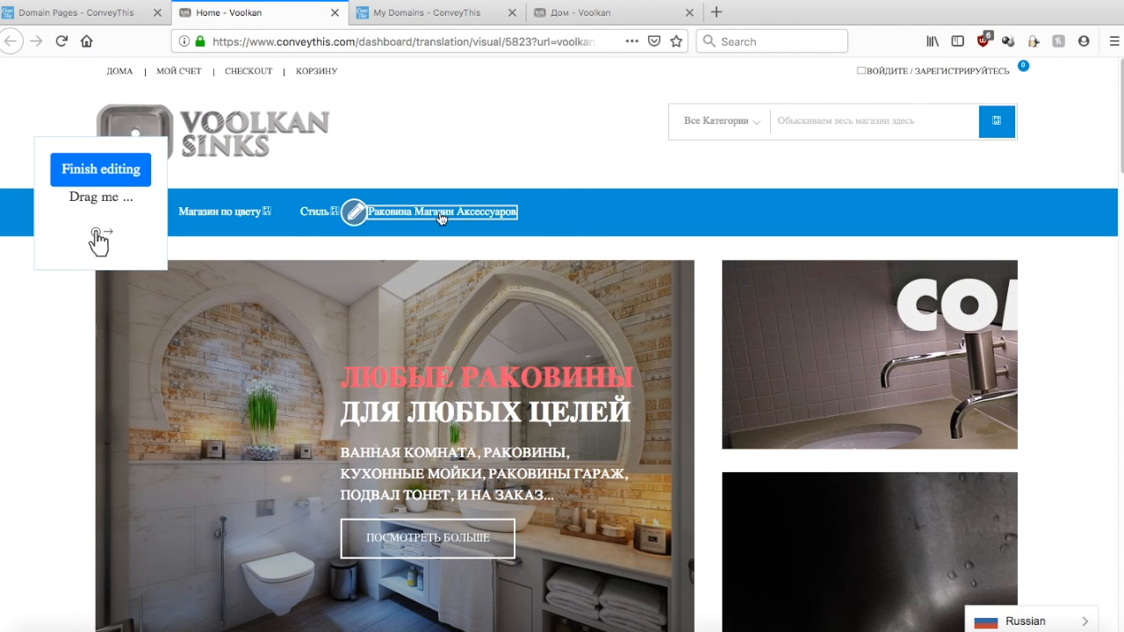
Step: Return to the visual editor after leaving it and move its floating editing panel below the store's blue navigation bar
drag(103, 194, 75, 321)
click(75, 321)
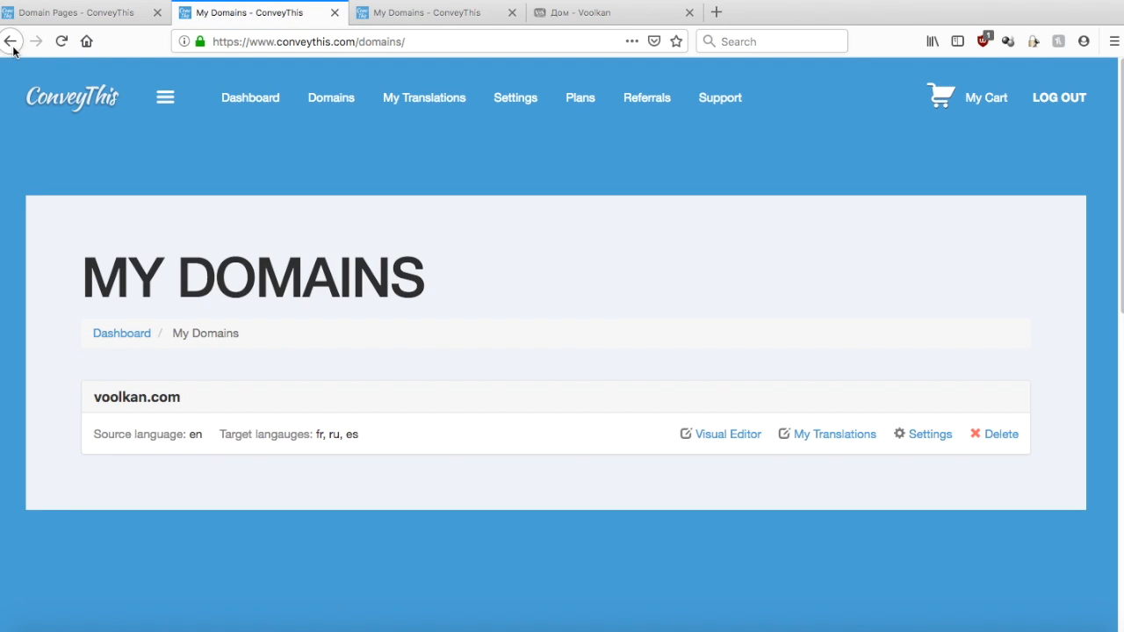
click(12, 48)
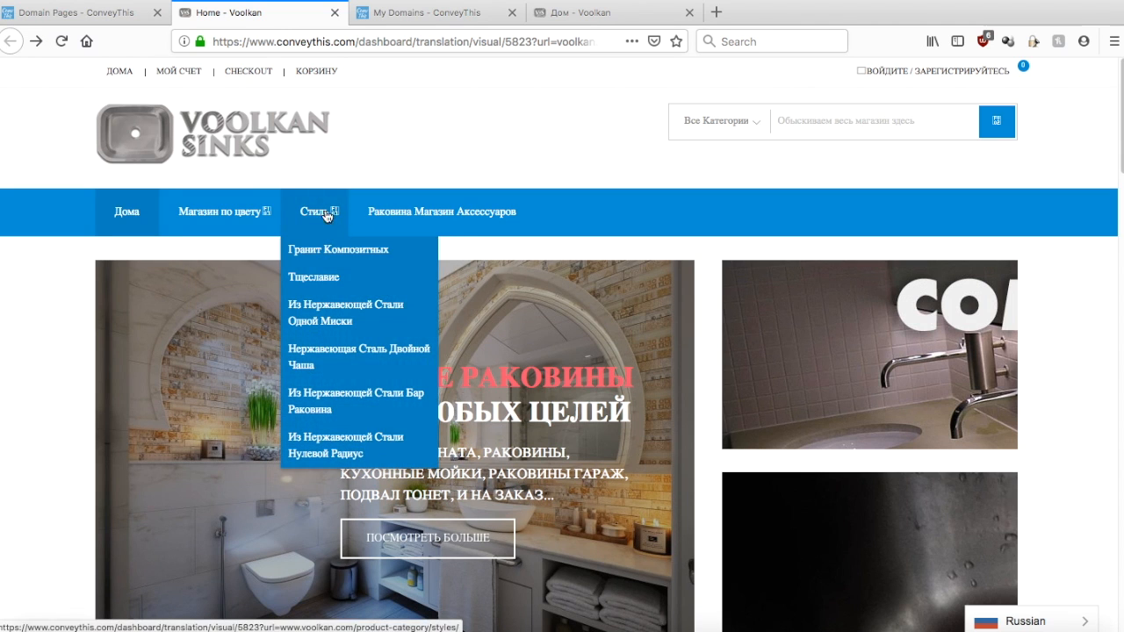
drag(111, 206, 81, 322)
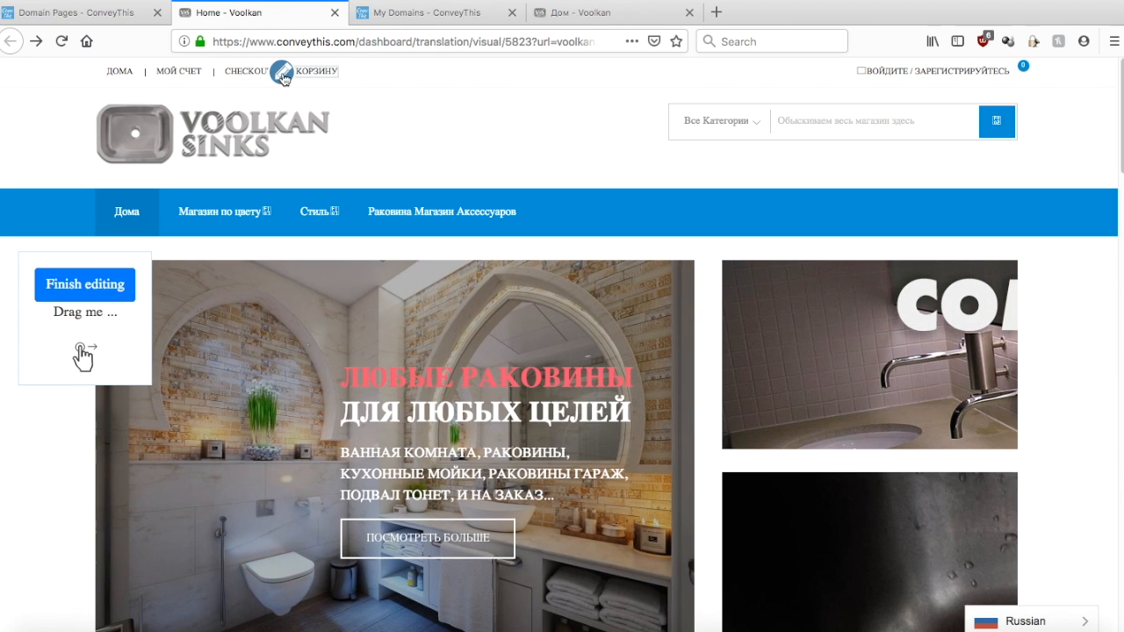
Step: Change the Russian translation of the "Cart" link to "Корзина" in the visual editor and save the change
click(279, 74)
click(449, 383)
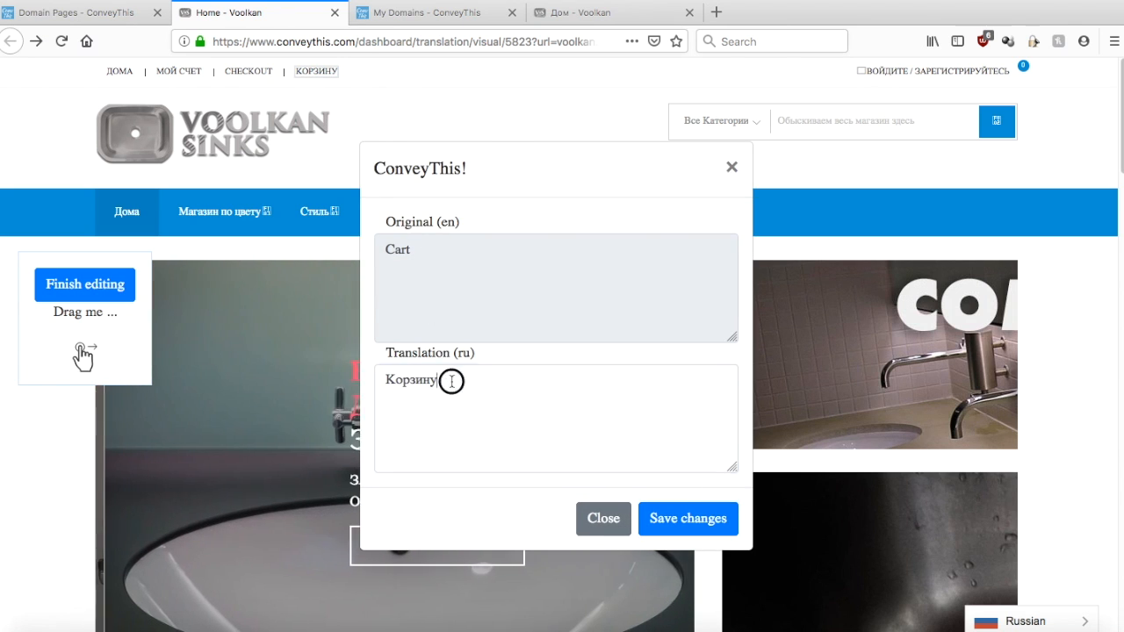
key(BackSpace)
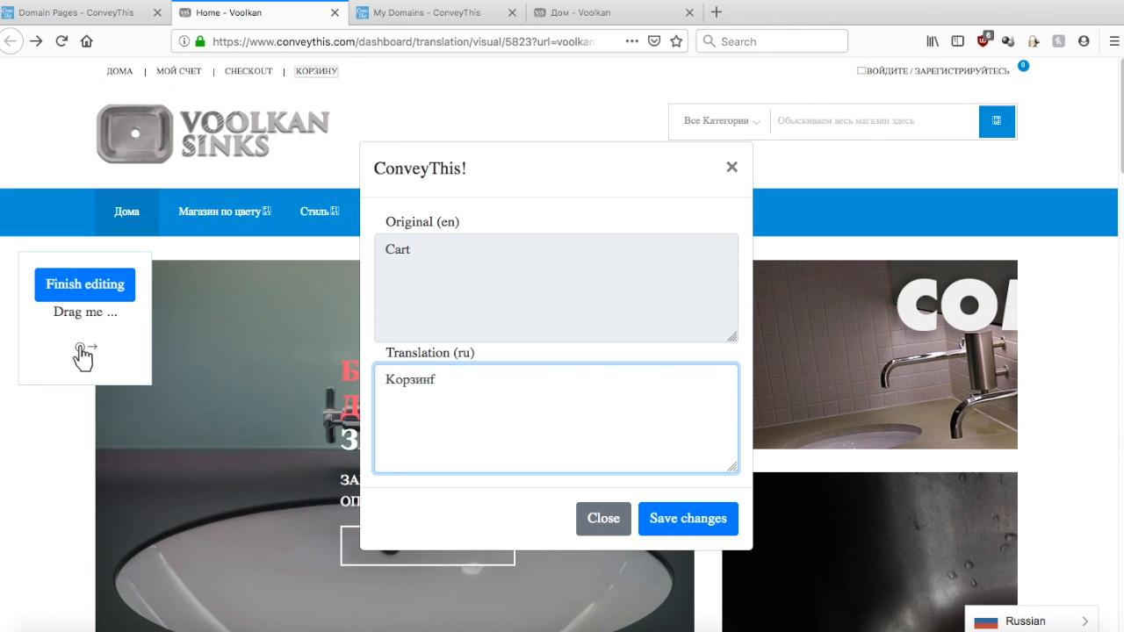
text(а)
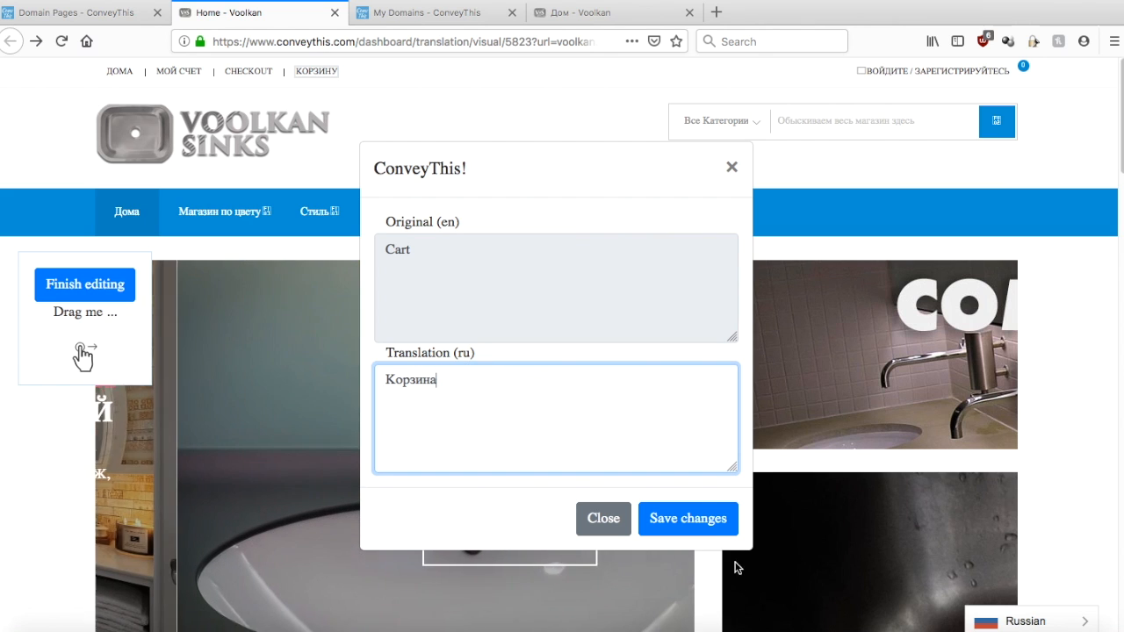
click(687, 521)
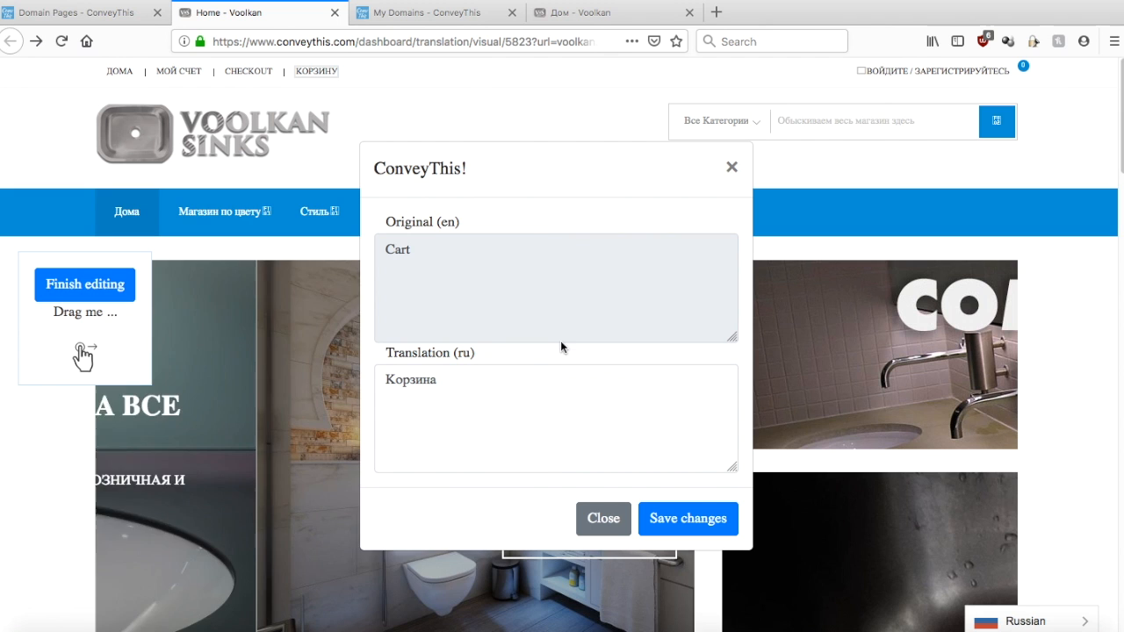
click(686, 521)
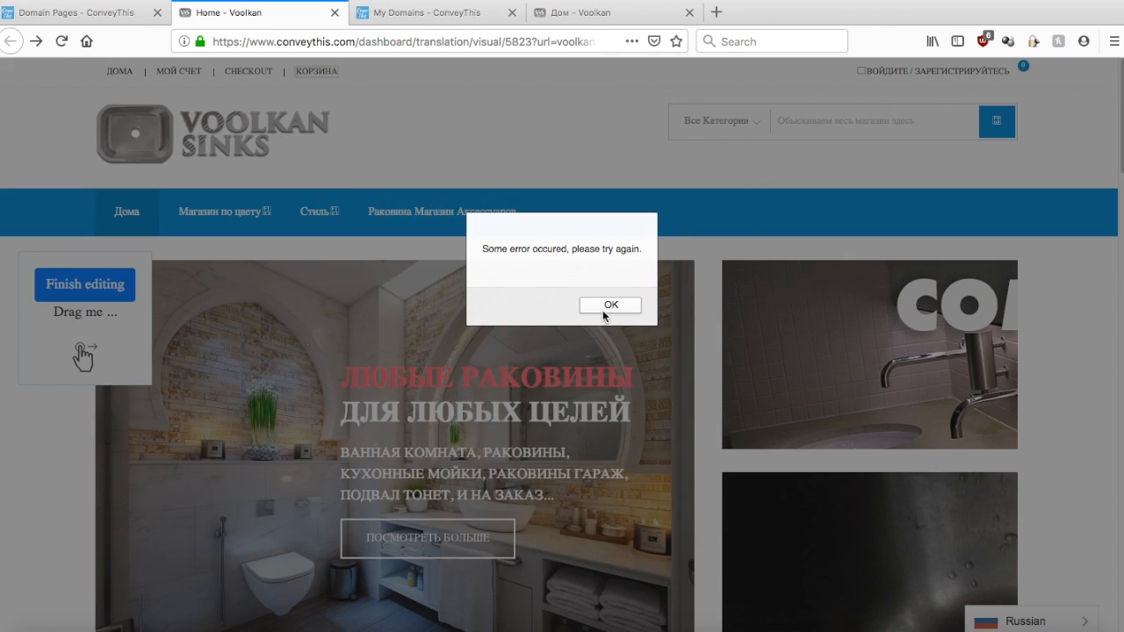
click(608, 306)
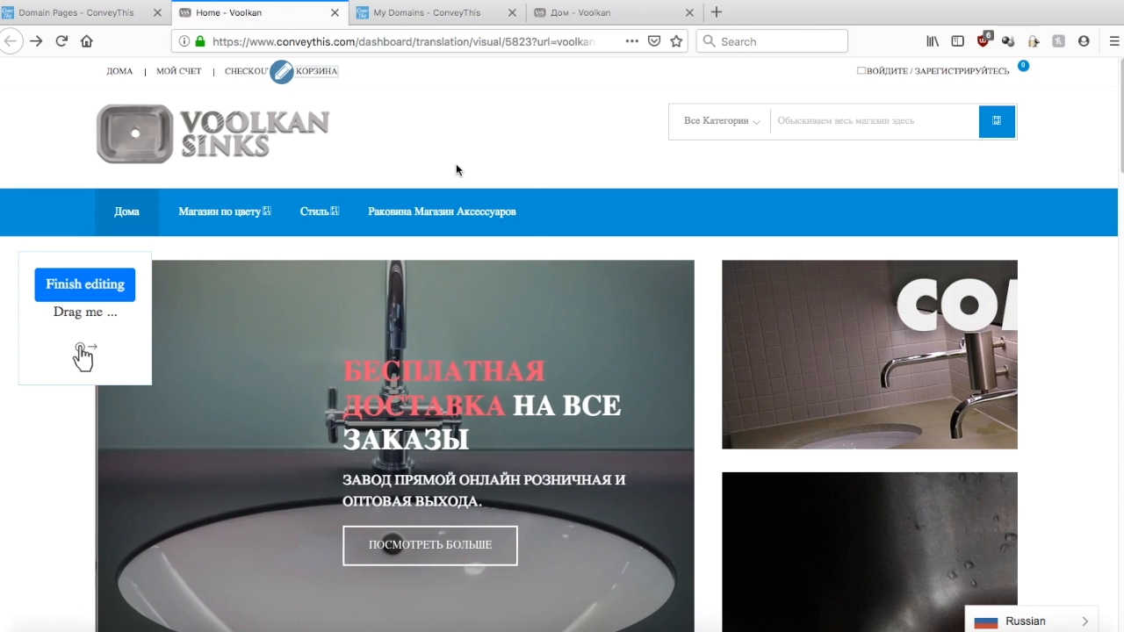
Step: Change the slider's "Free Shipping" translation to "Бесплатная доставка", save it, and show that slide again
scroll(492, 235, down, 3)
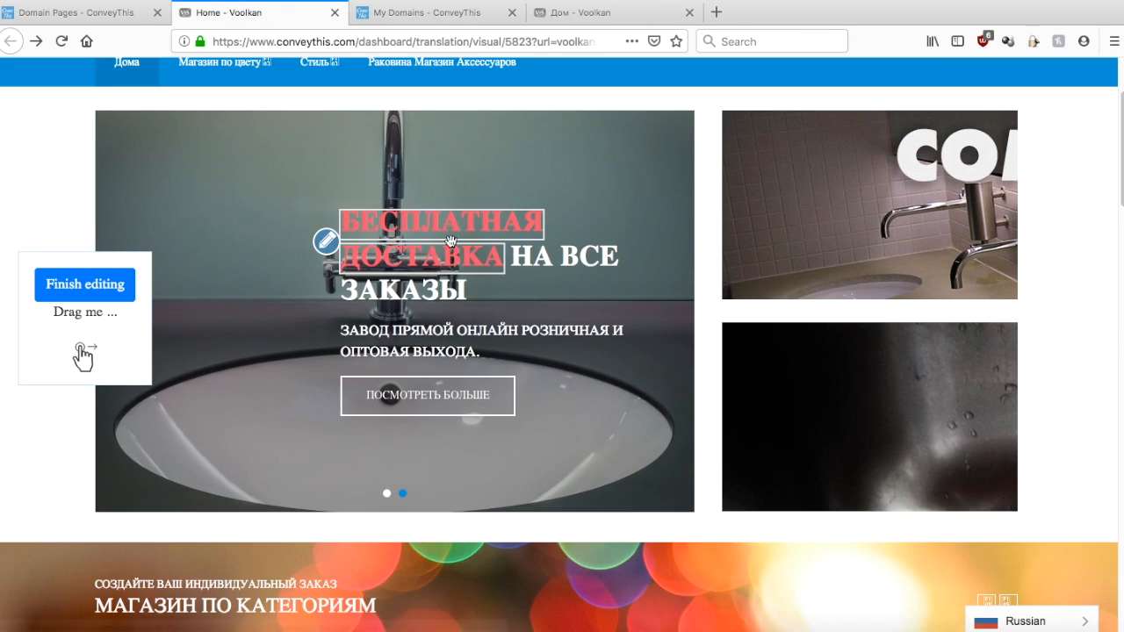
click(326, 241)
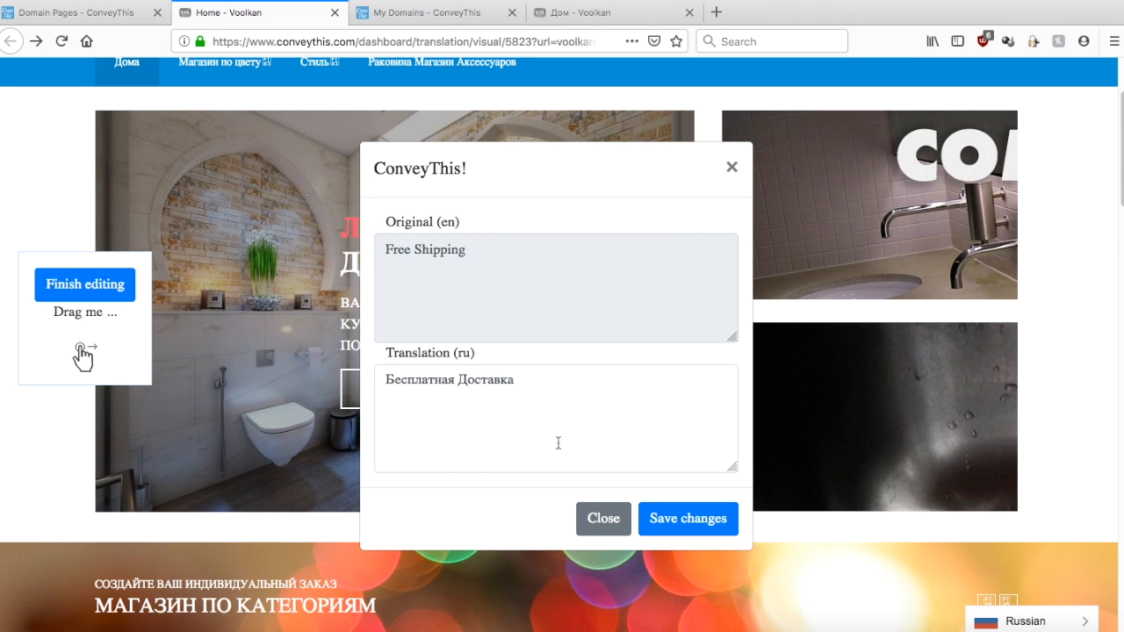
click(486, 388)
click(464, 379)
key(BackSpace)
text(д)
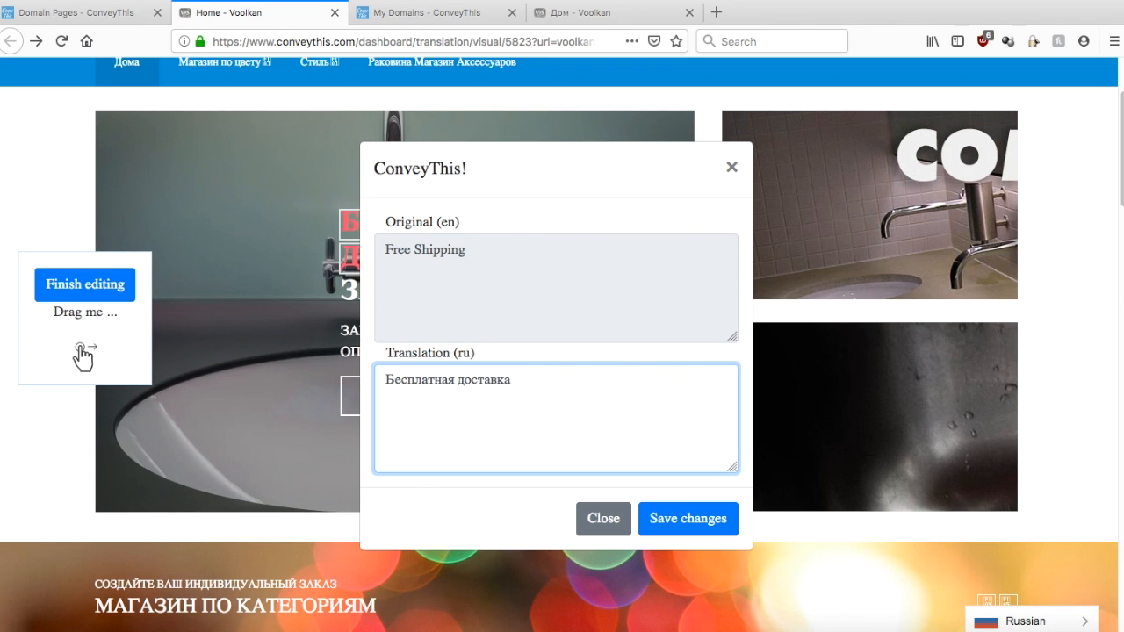
click(687, 520)
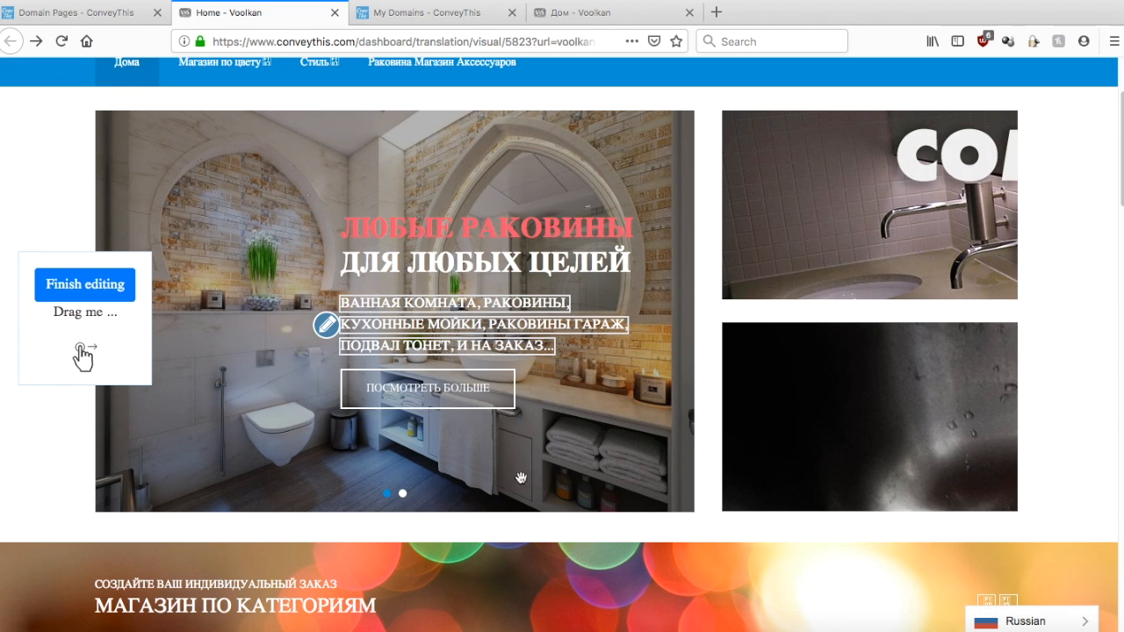
click(408, 501)
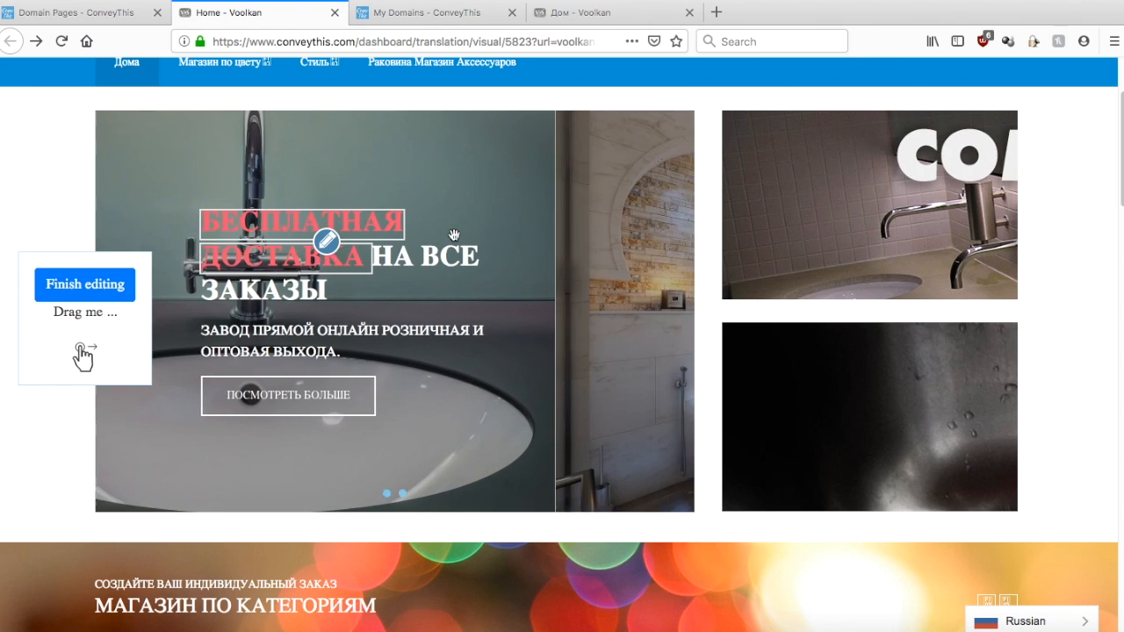
Step: Open the Silver Lake Stainless Steel Single Bowl Zero Radius Sink S205 product from the store's home page and look through its page
scroll(448, 252, down, 2)
scroll(447, 252, down, 1)
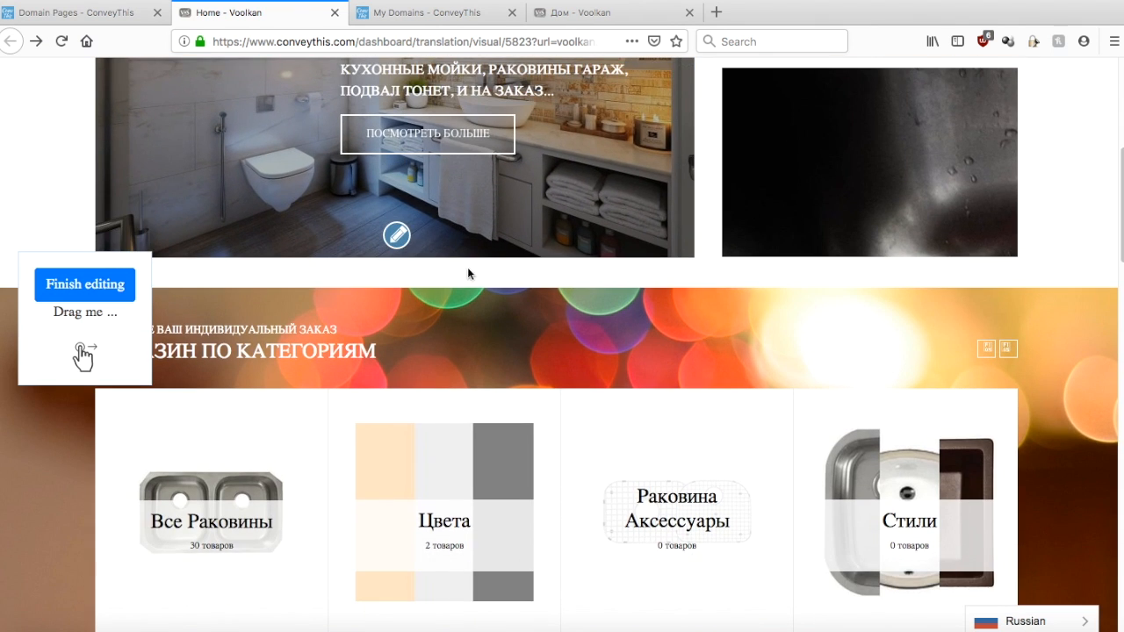
scroll(467, 268, down, 5)
scroll(468, 269, down, 2)
click(440, 274)
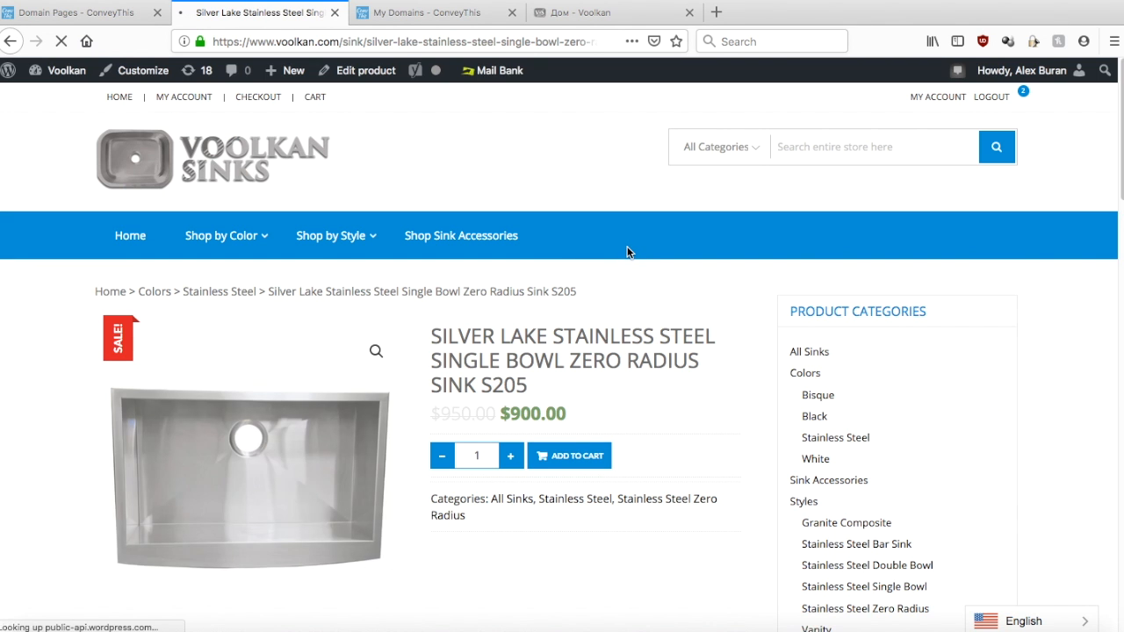
scroll(598, 255, down, 3)
scroll(598, 255, up, 3)
scroll(376, 201, down, 10)
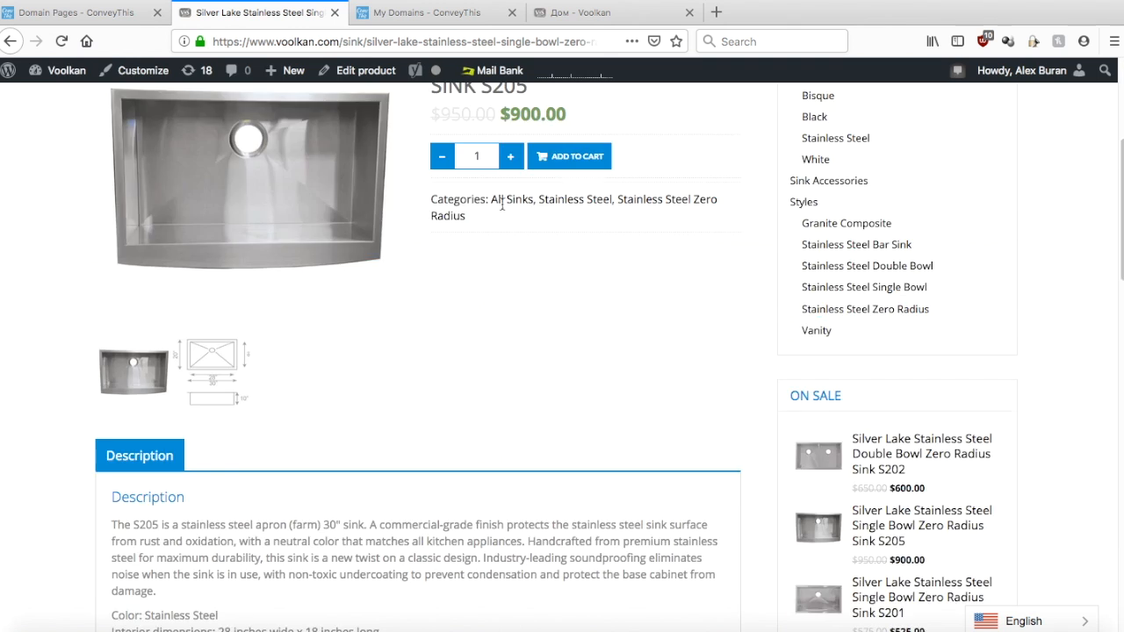
scroll(504, 211, up, 10)
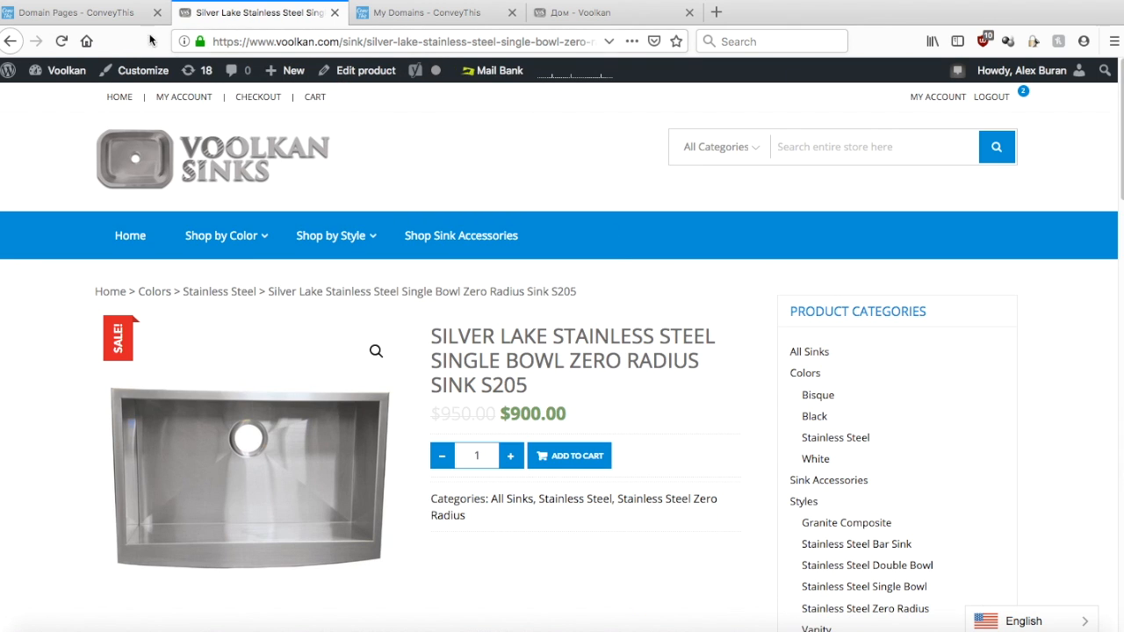
Step: Return to the voolkan.com domain pages in ConveyThis and look through the list of pages translated into Russian
click(61, 14)
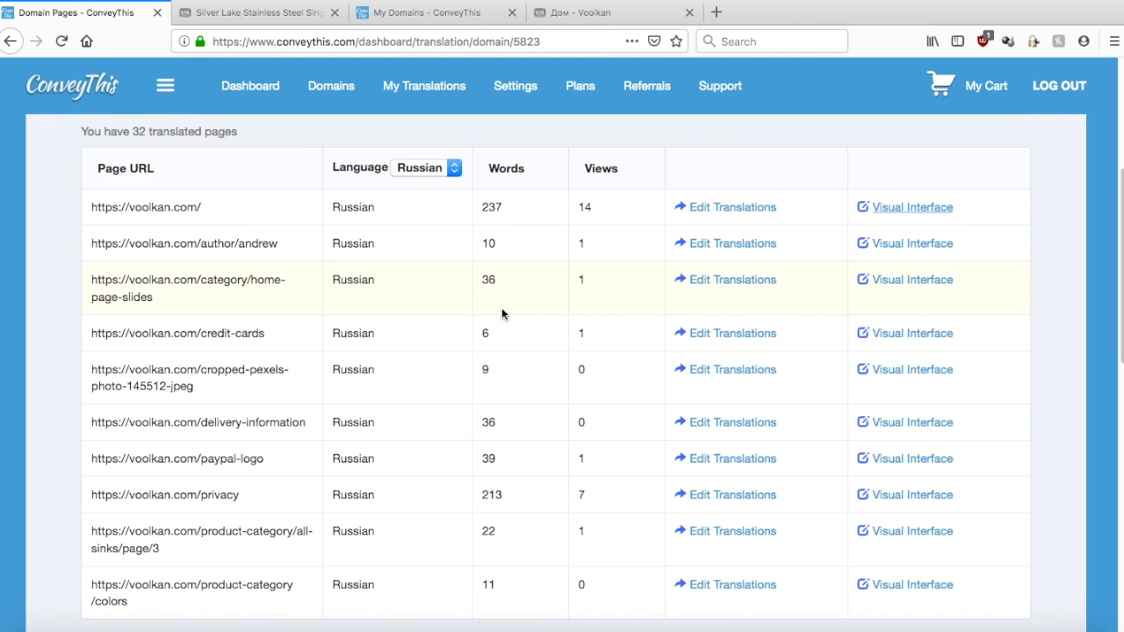
scroll(501, 307, down, 3)
scroll(500, 309, up, 5)
scroll(502, 310, down, 2)
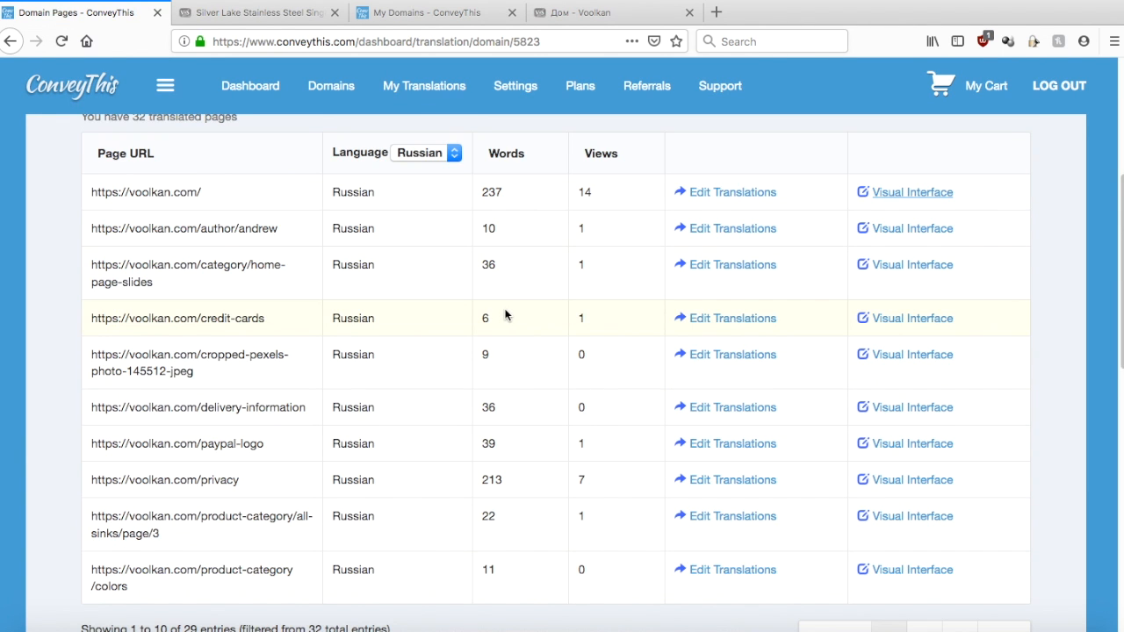
scroll(505, 314, up, 3)
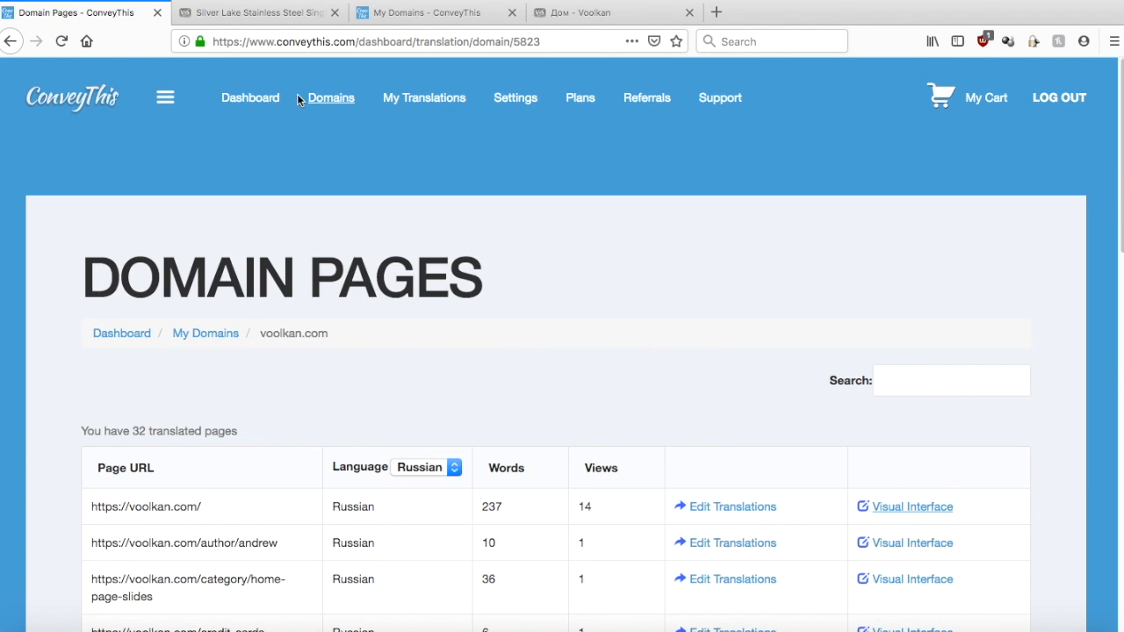
Step: Check the current plan and word usage on the ConveyThis dashboard, and compare the features of the available pricing plans
click(250, 85)
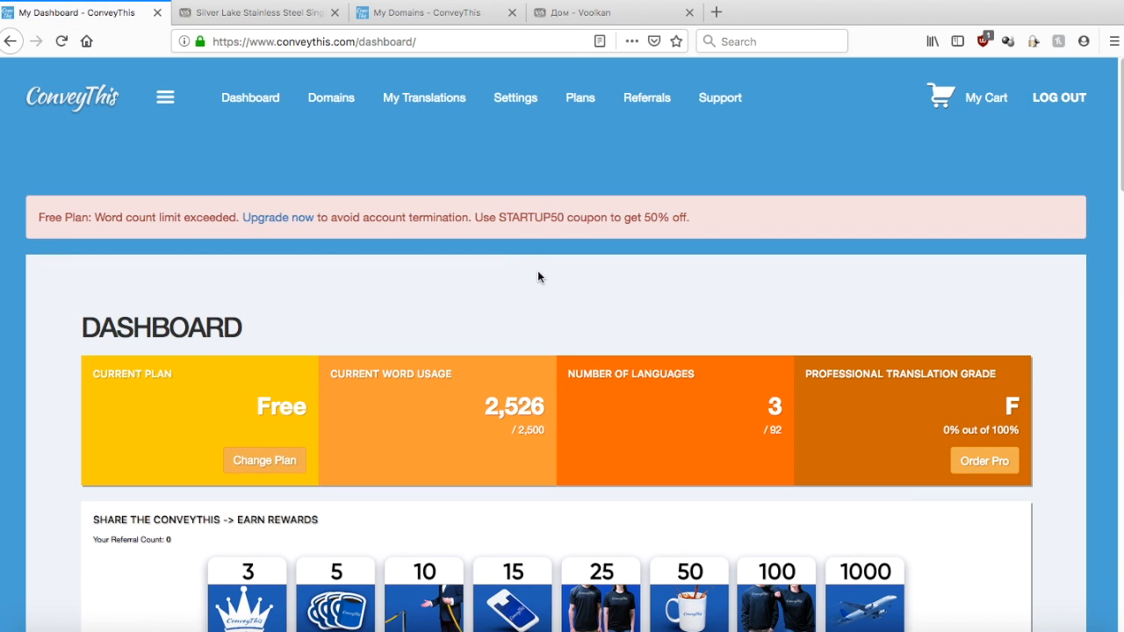
scroll(538, 272, down, 2)
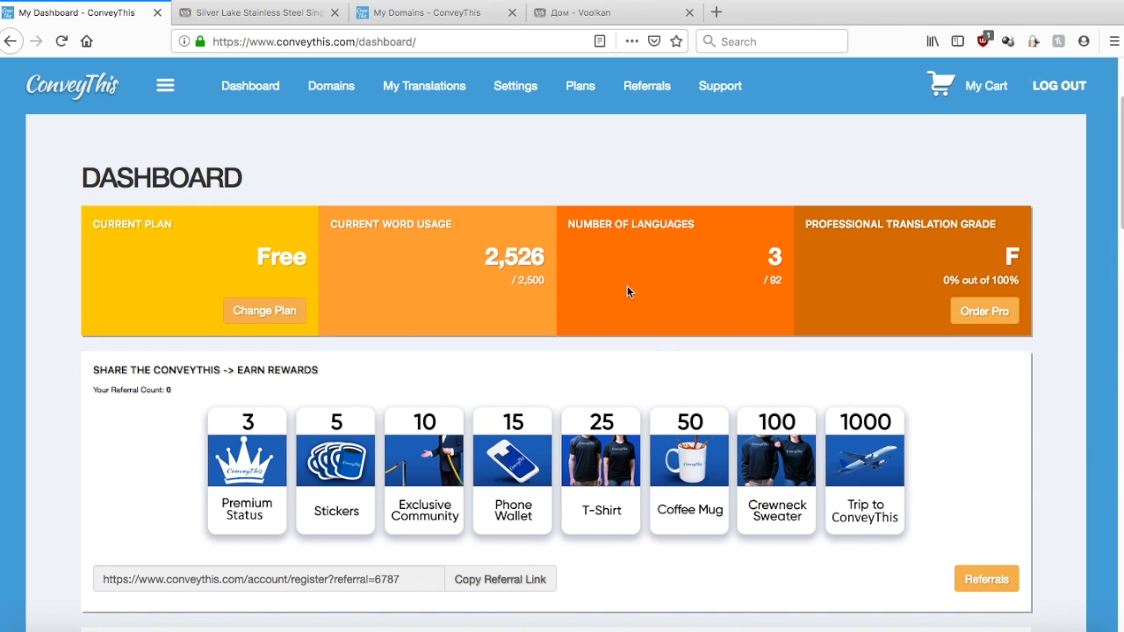
click(582, 87)
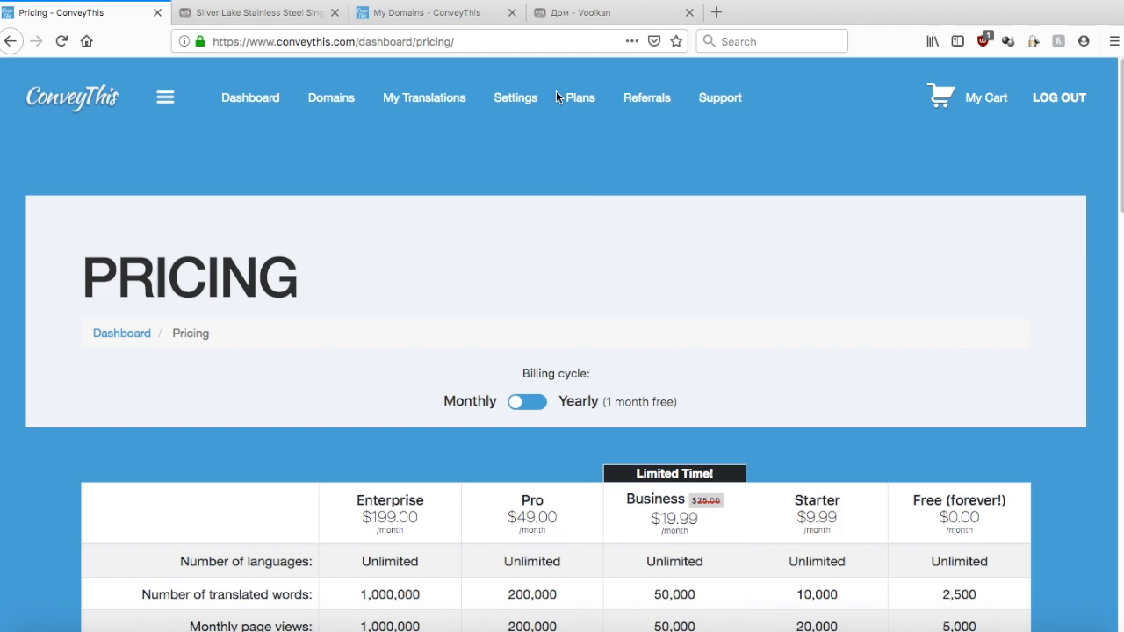
scroll(738, 275, down, 5)
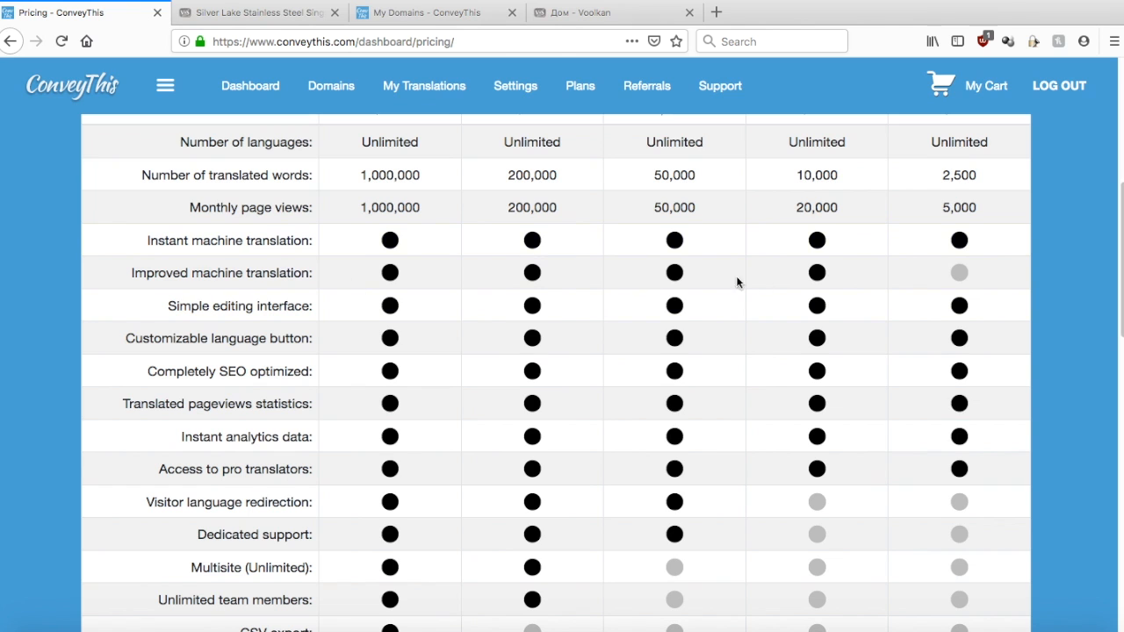
scroll(828, 276, down, 3)
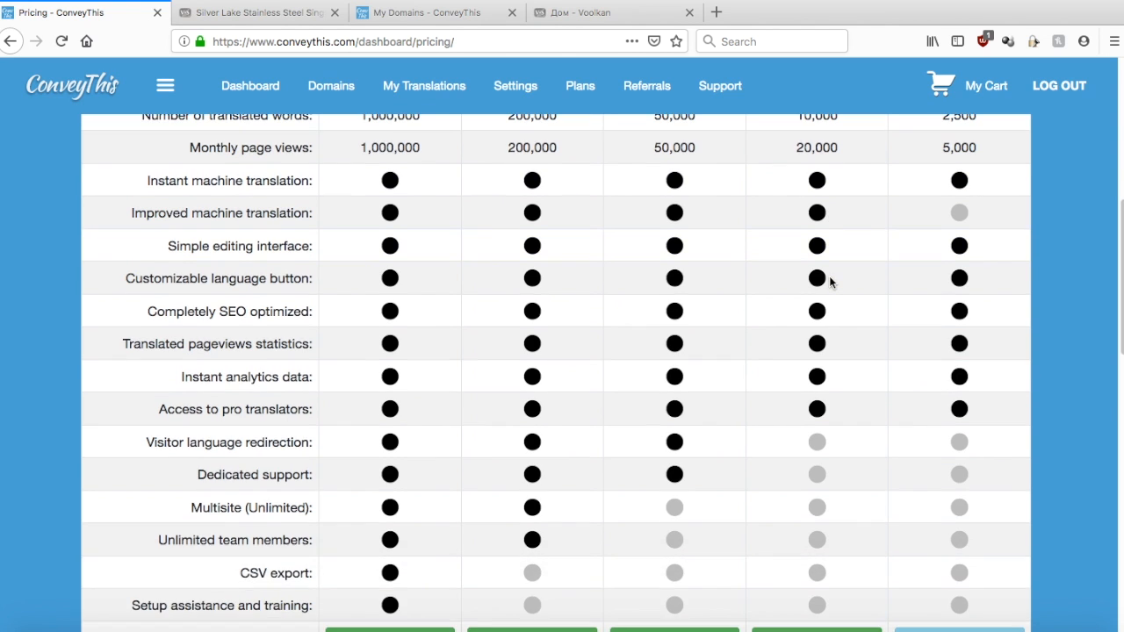
scroll(829, 281, up, 8)
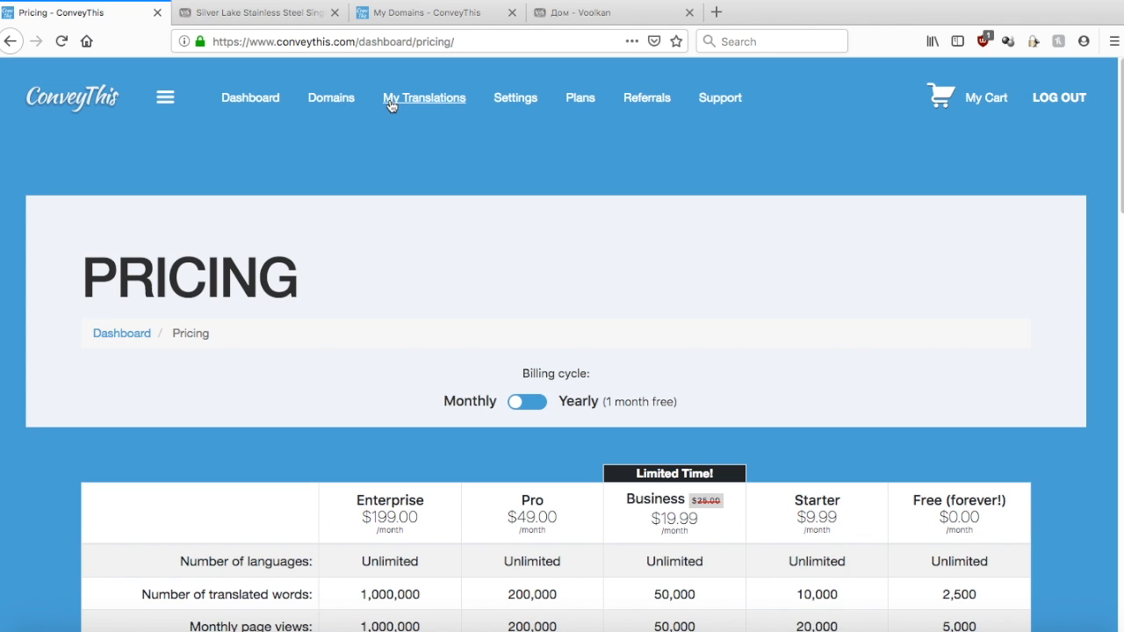
Step: Open the referrals page and examine the reward tiers and the personal referral link
click(646, 100)
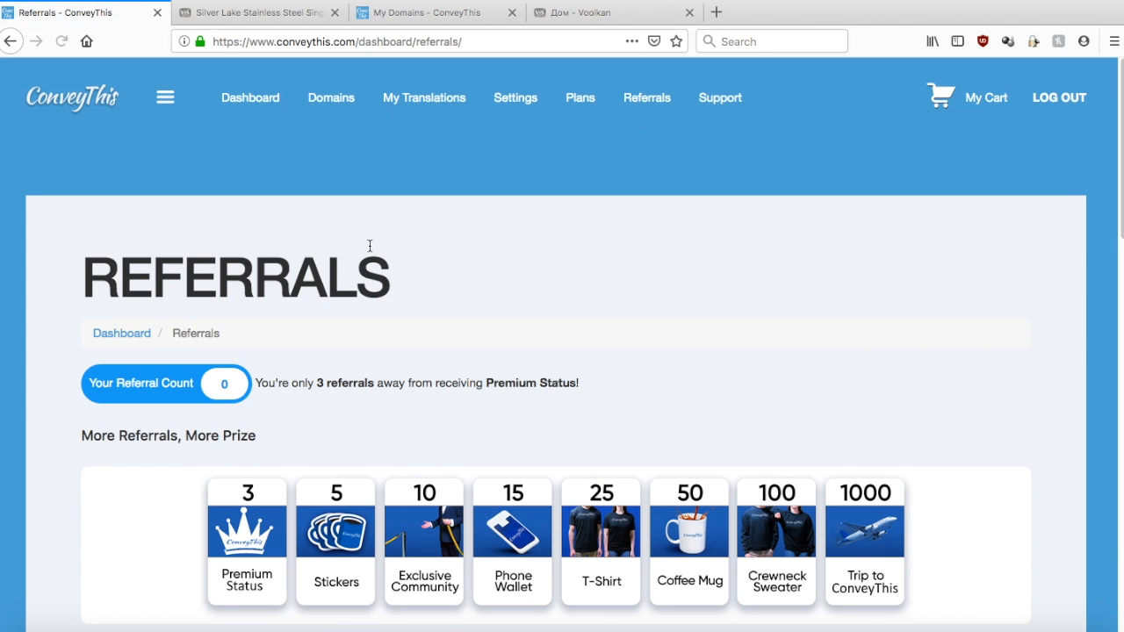
scroll(687, 268, down, 3)
scroll(708, 280, up, 3)
scroll(321, 282, down, 2)
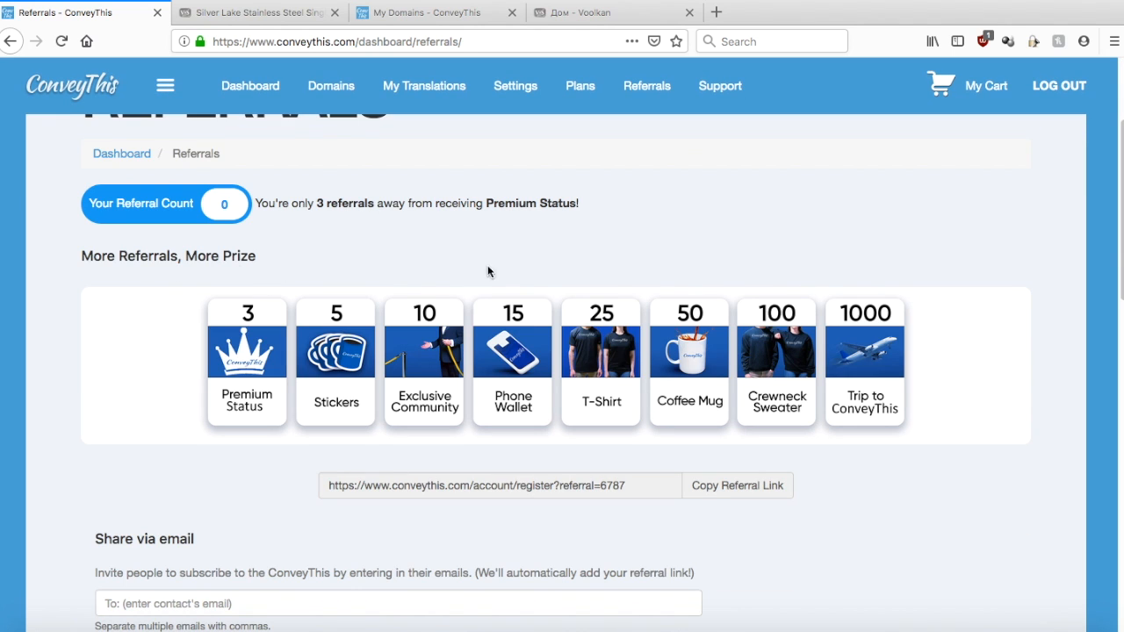
scroll(404, 297, down, 1)
drag(581, 407, 506, 385)
scroll(292, 394, down, 2)
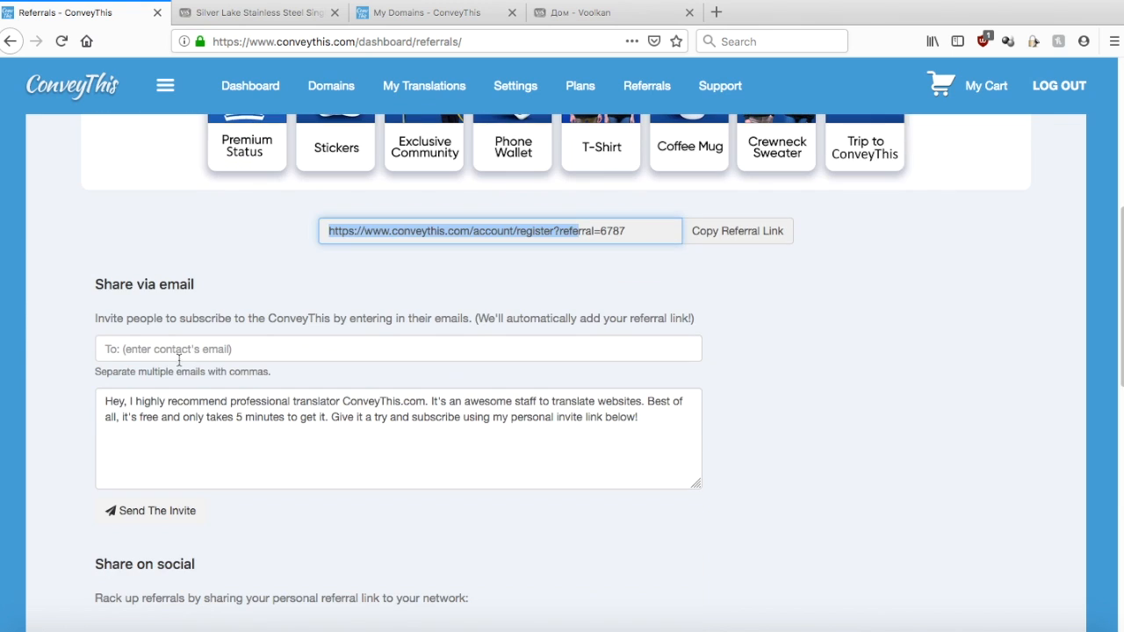
Step: Examine the email invitation form and the social sharing section of the referrals page
click(191, 350)
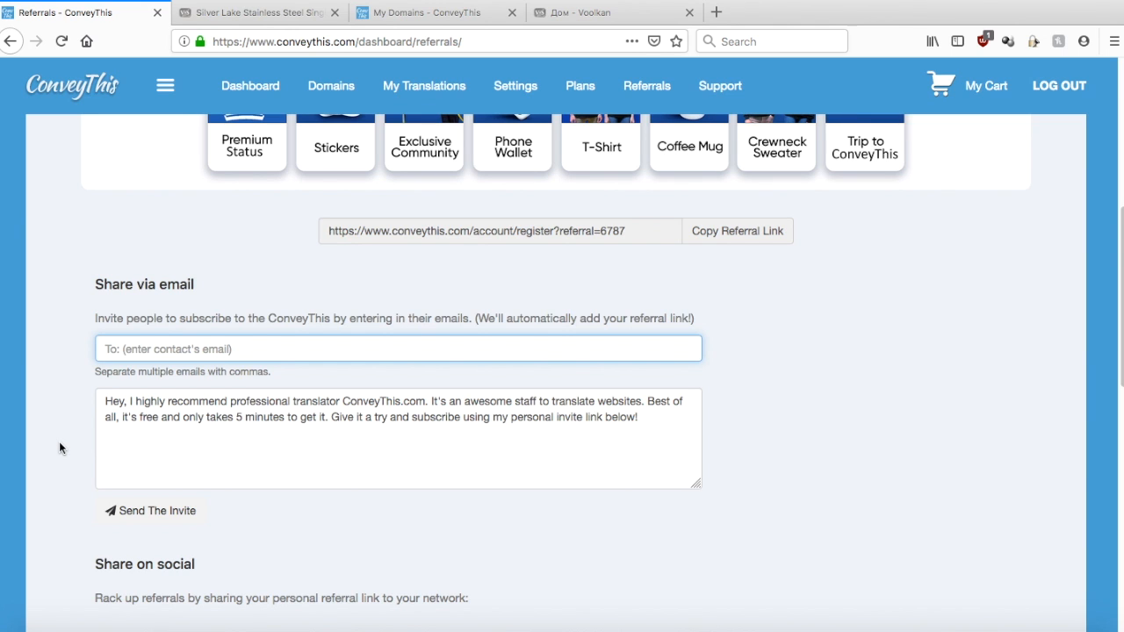
scroll(773, 382, down, 2)
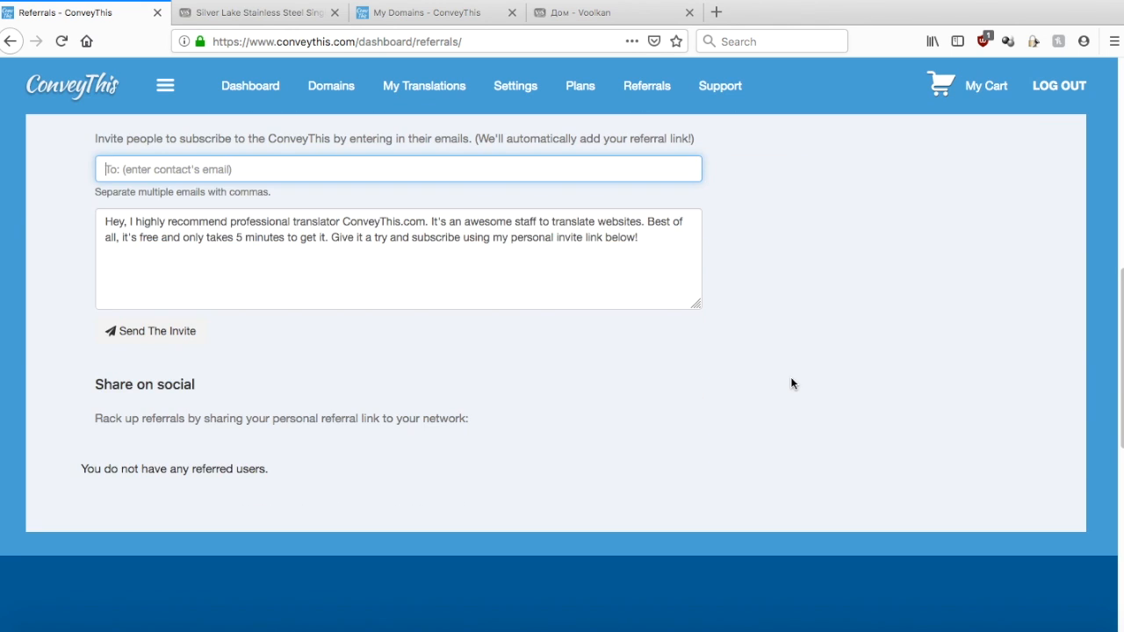
scroll(739, 413, up, 10)
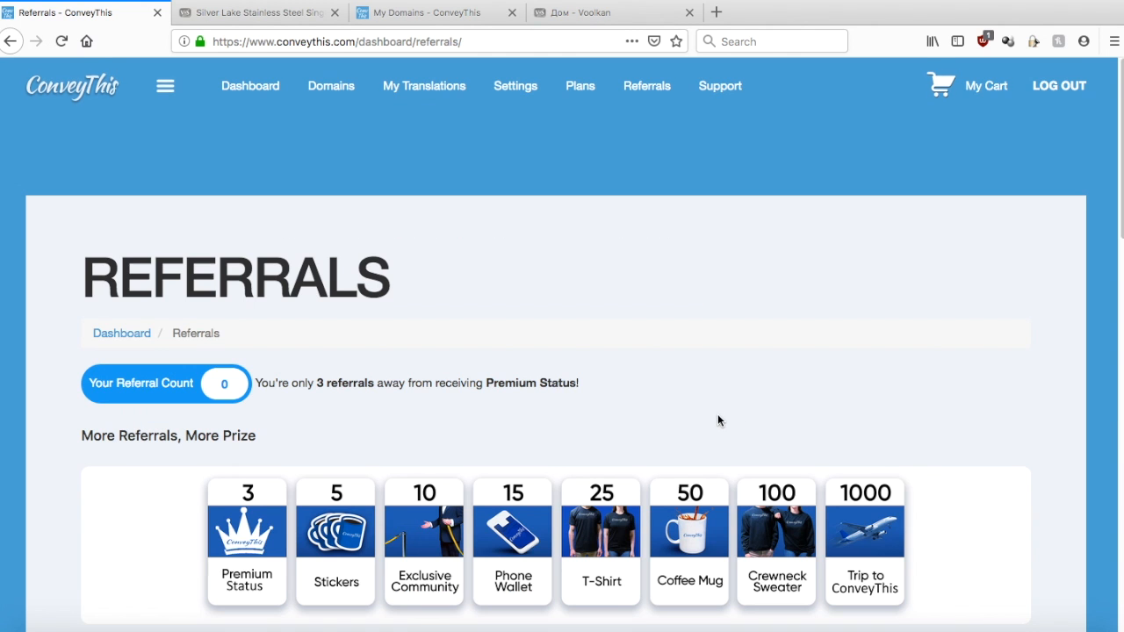
scroll(773, 274, down, 7)
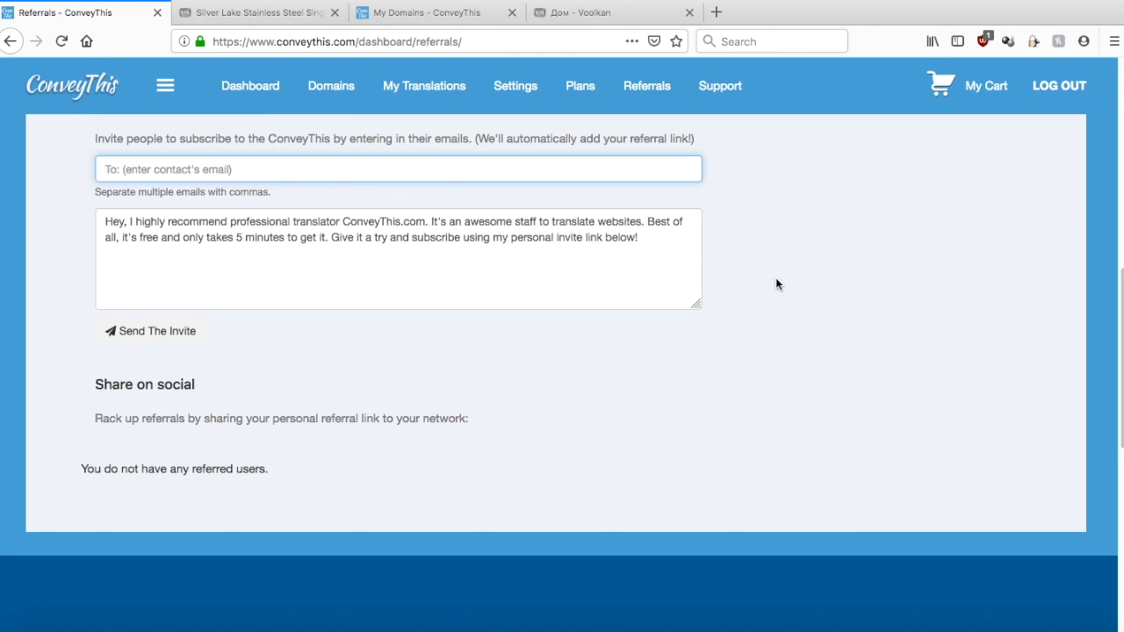
scroll(752, 328, up, 8)
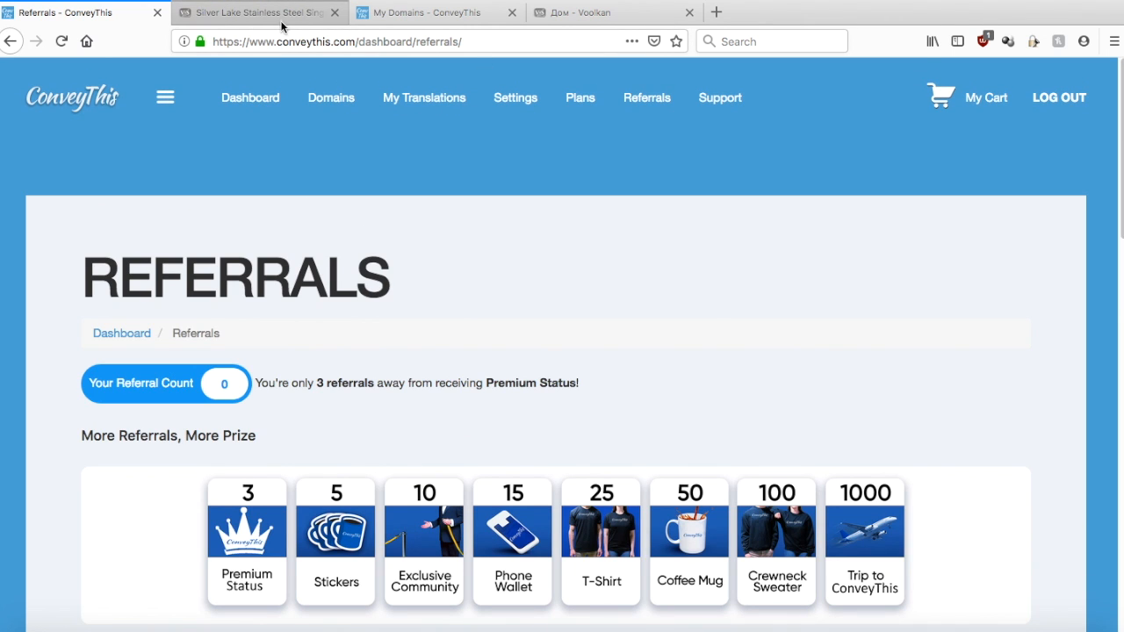
scroll(586, 274, down, 3)
scroll(654, 240, up, 3)
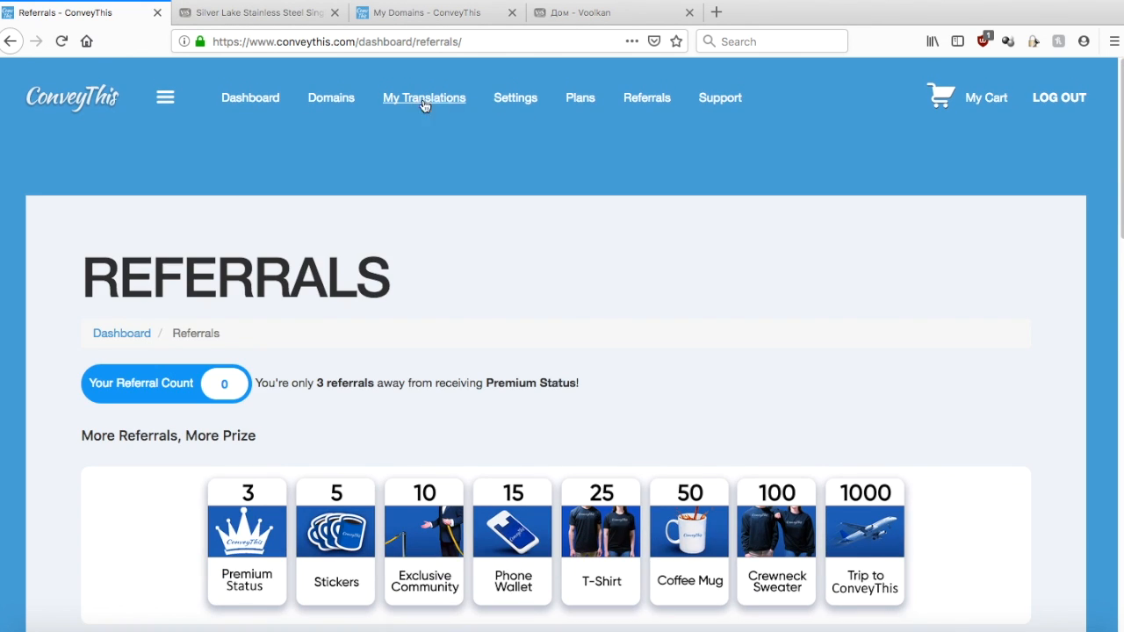
Step: Return to the ConveyThis dashboard and examine the professional translation grade
click(227, 103)
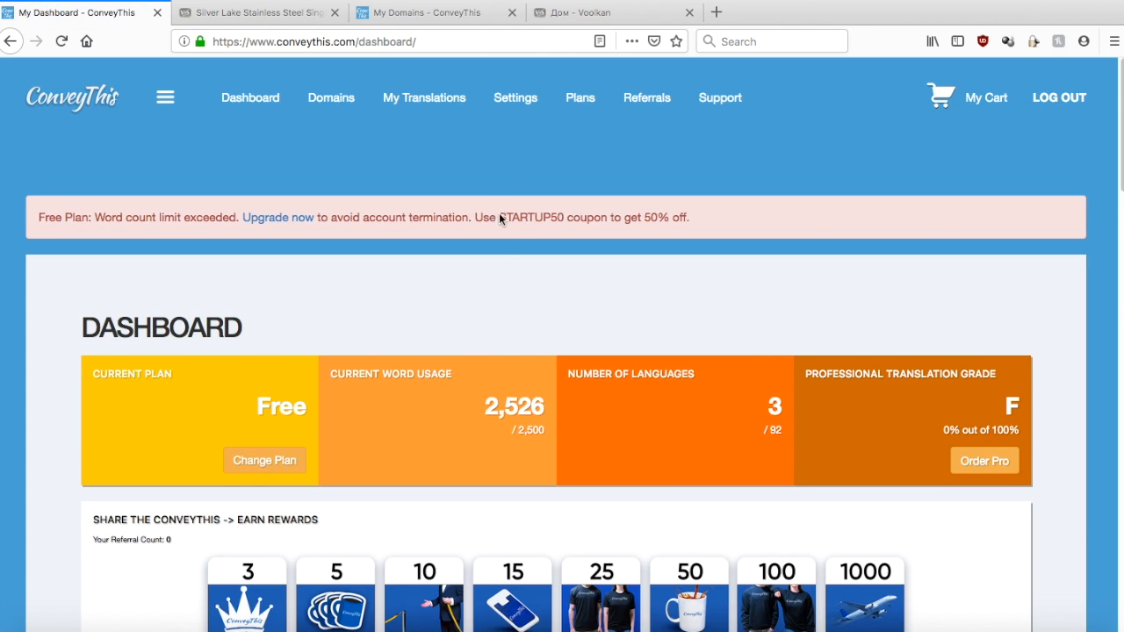
scroll(501, 215, down, 3)
drag(995, 199, 878, 194)
click(982, 224)
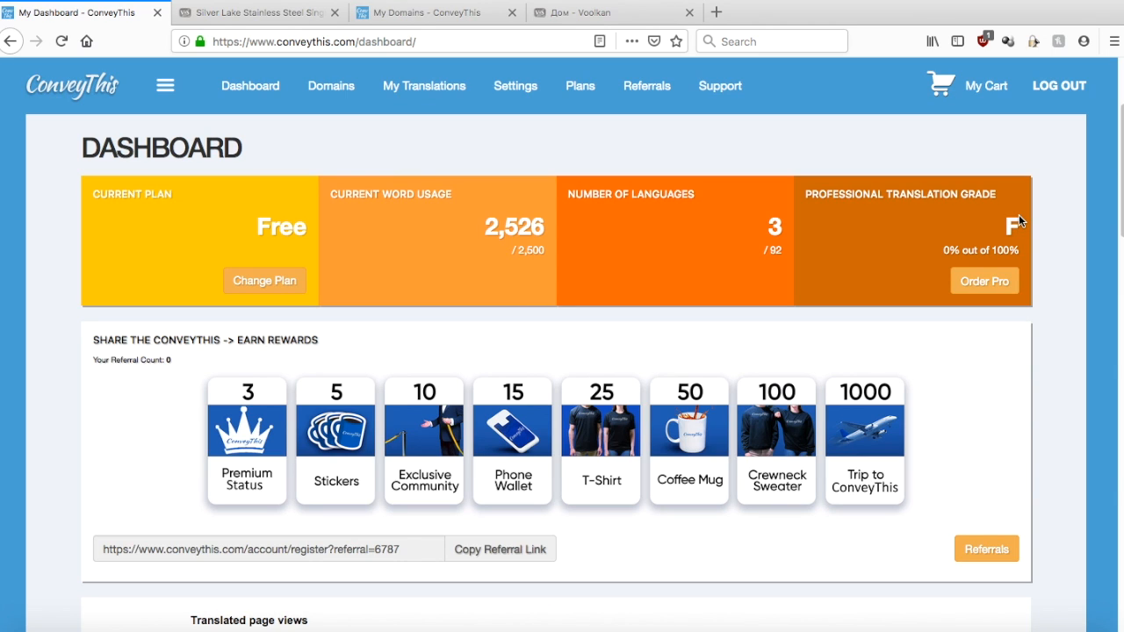
Step: Order professional translation from the dashboard and review the Russian, French and Spanish orders in the cart
click(975, 279)
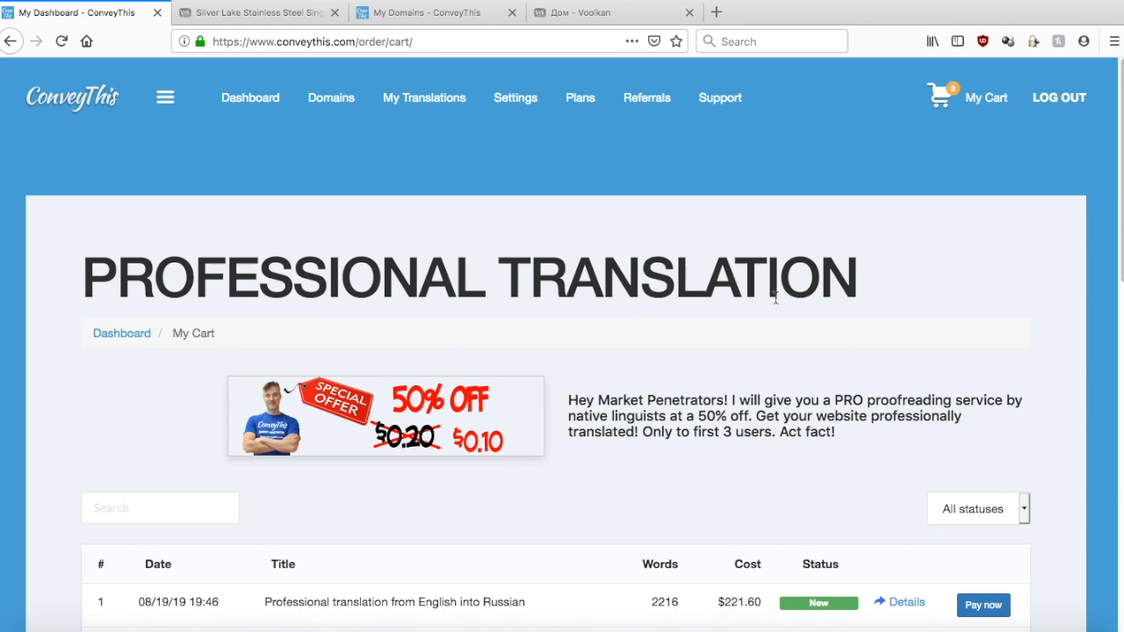
scroll(774, 303, down, 3)
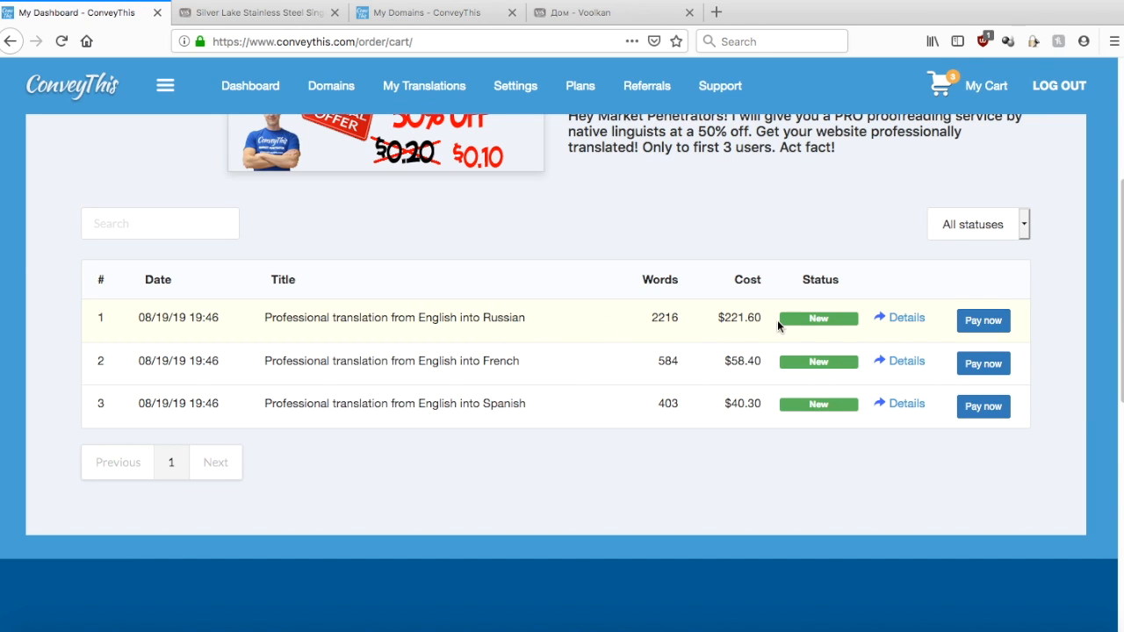
scroll(591, 351, up, 3)
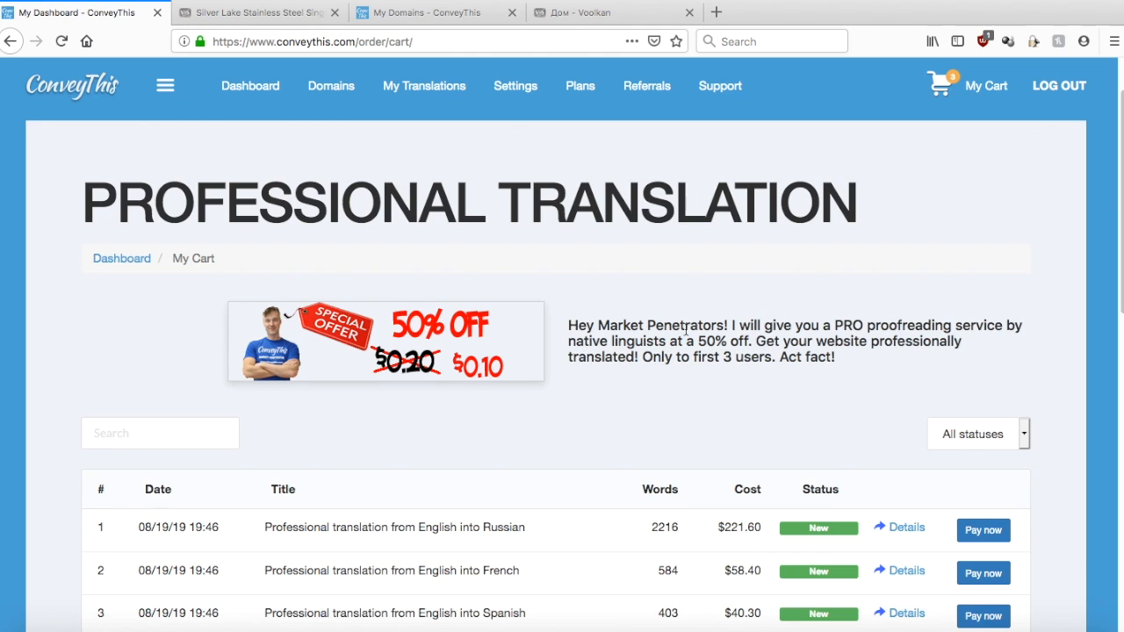
scroll(692, 330, down, 3)
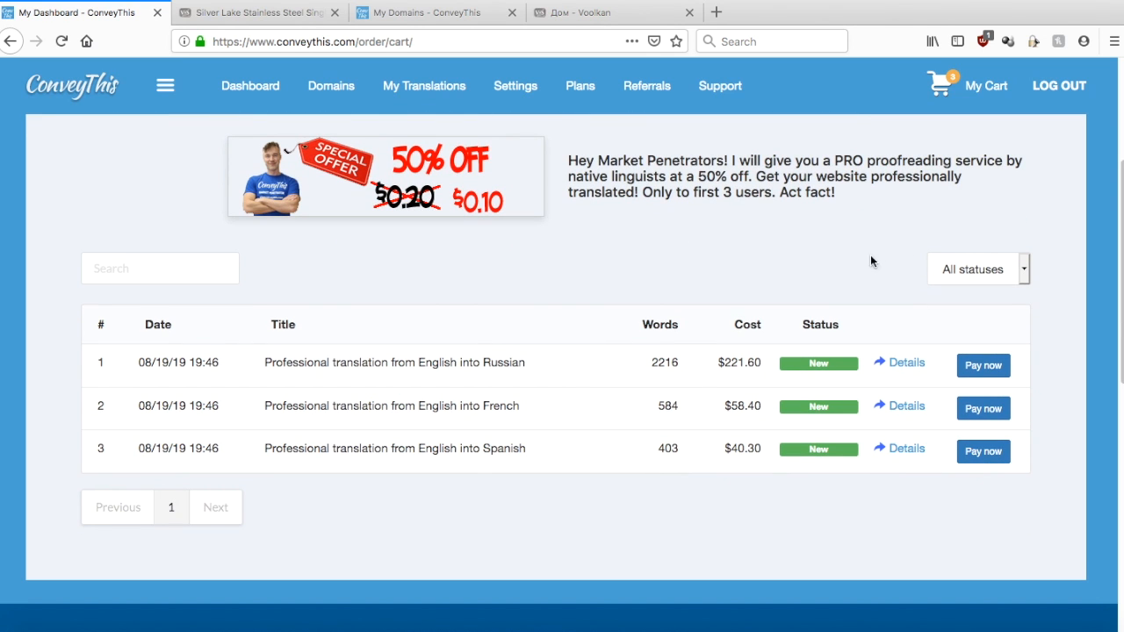
Step: Open the payment page for the English into Russian professional translation and review its order details and payment methods
click(986, 367)
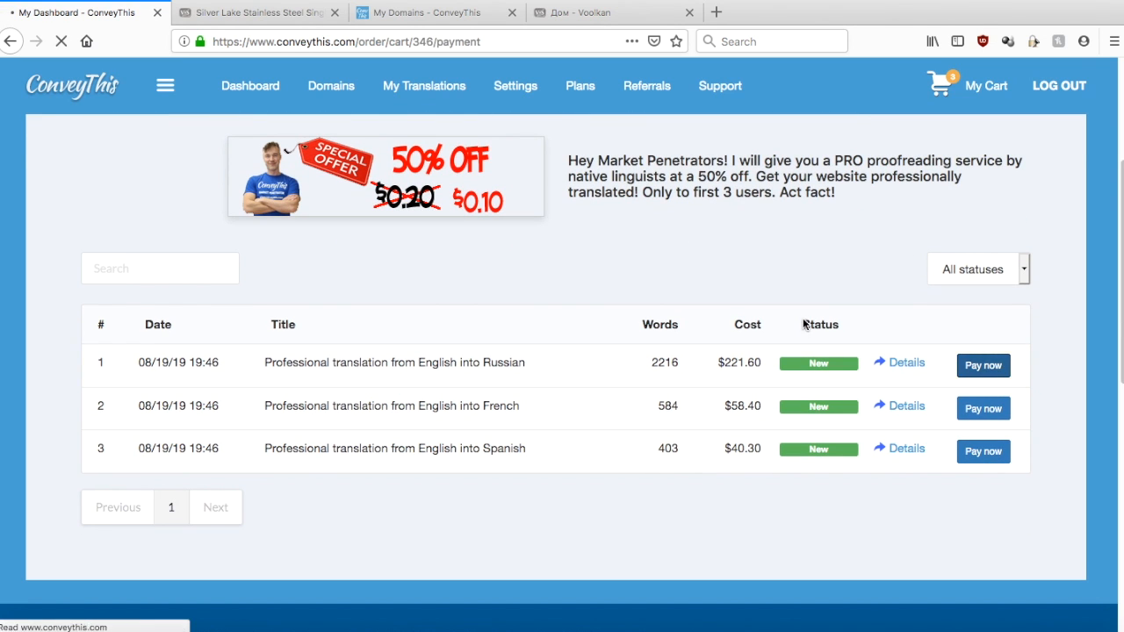
scroll(583, 355, down, 3)
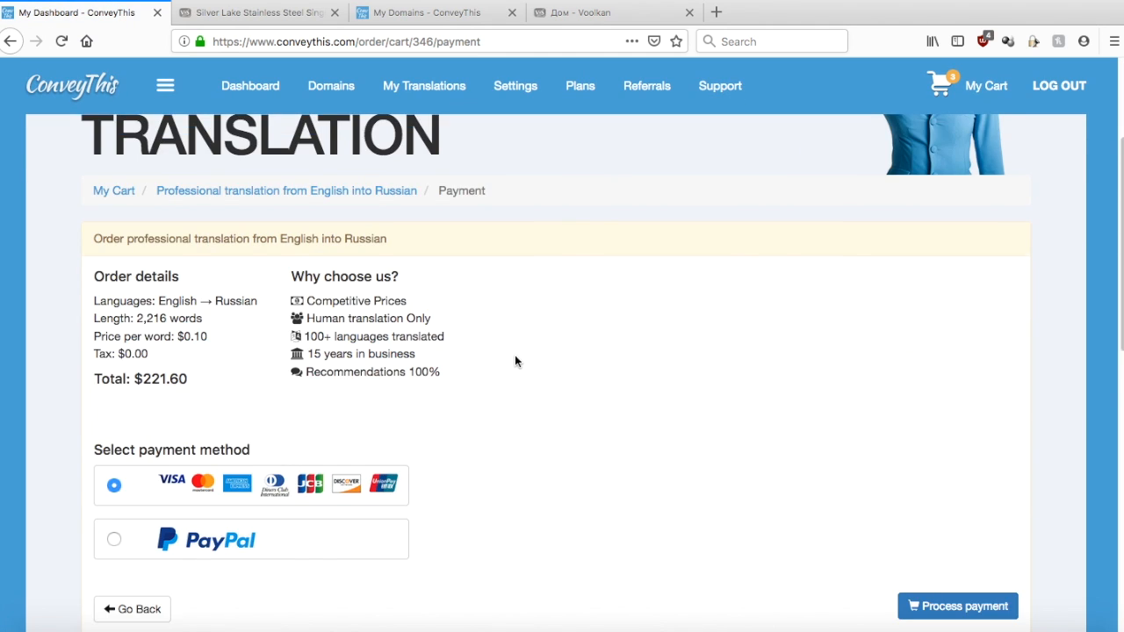
scroll(514, 355, down, 2)
scroll(561, 314, up, 5)
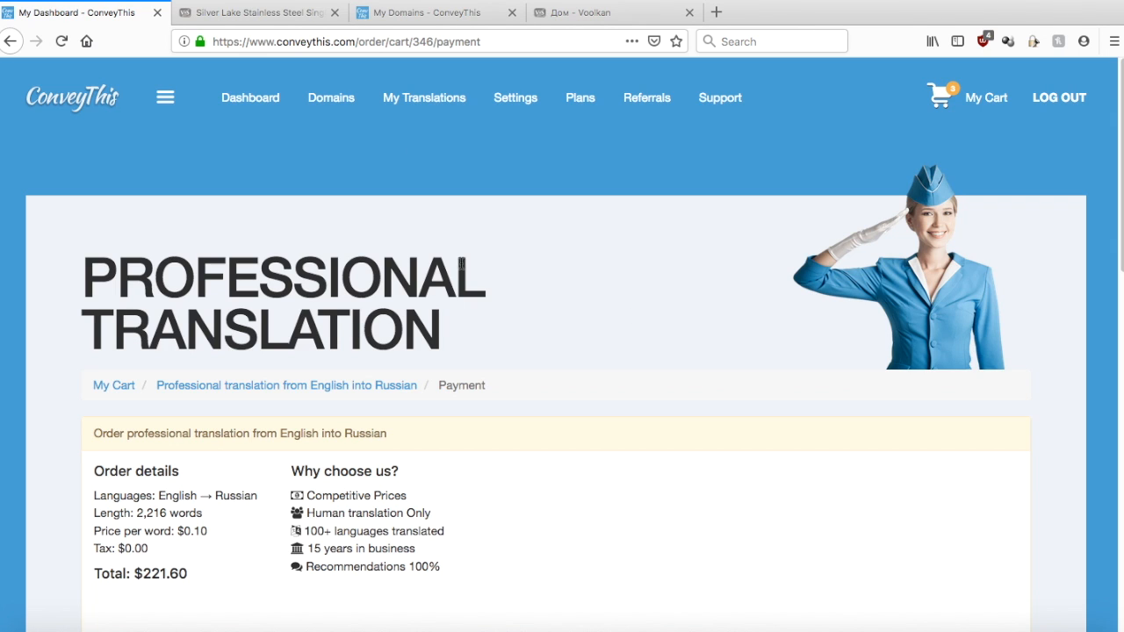
Step: Leave the order for the ConveyThis home page, return to the Voolkan store's home page and open its language list
click(76, 96)
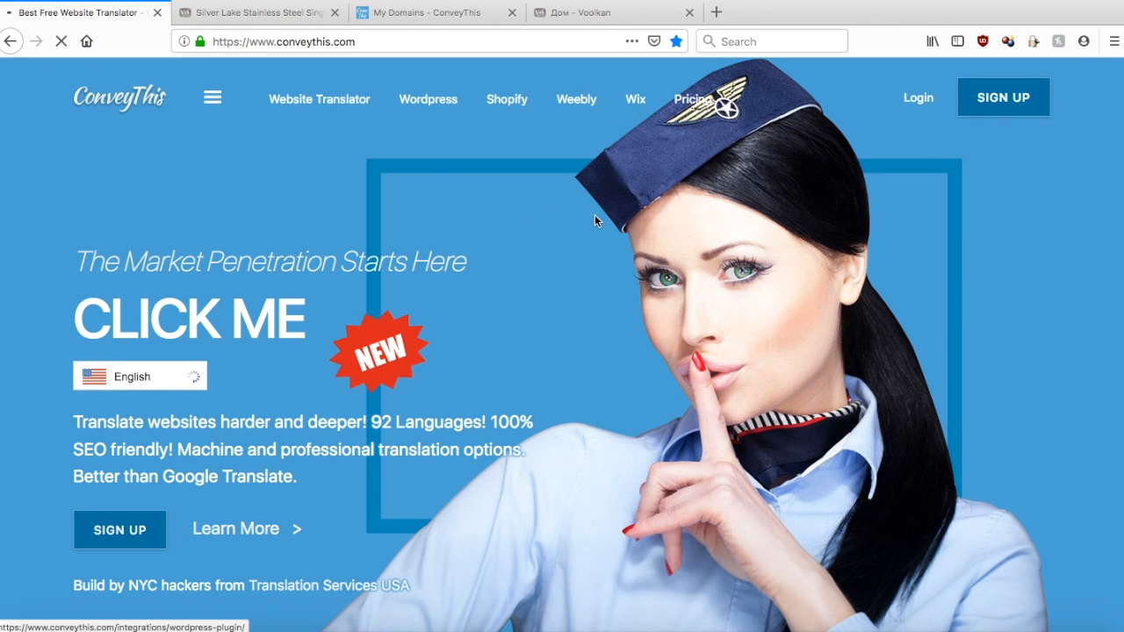
click(285, 13)
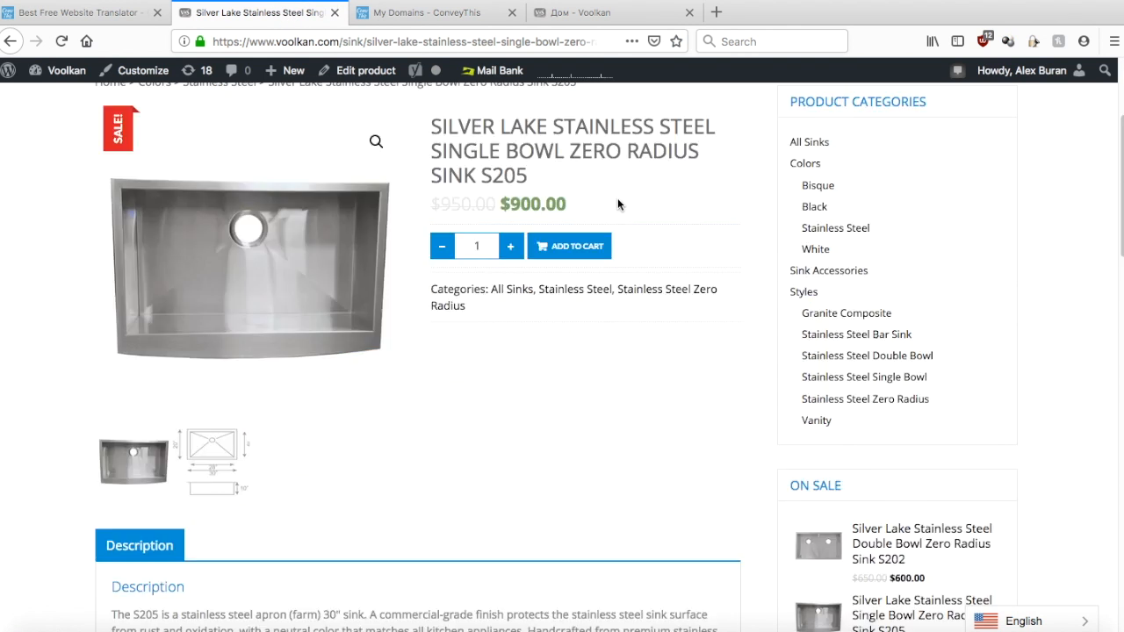
click(307, 104)
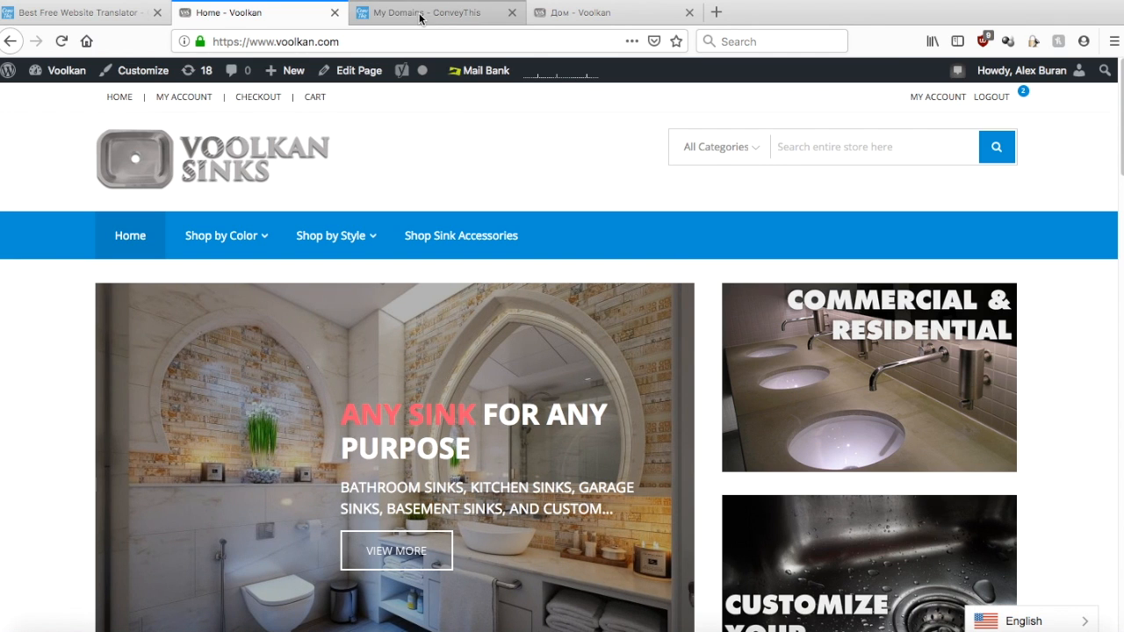
click(1039, 622)
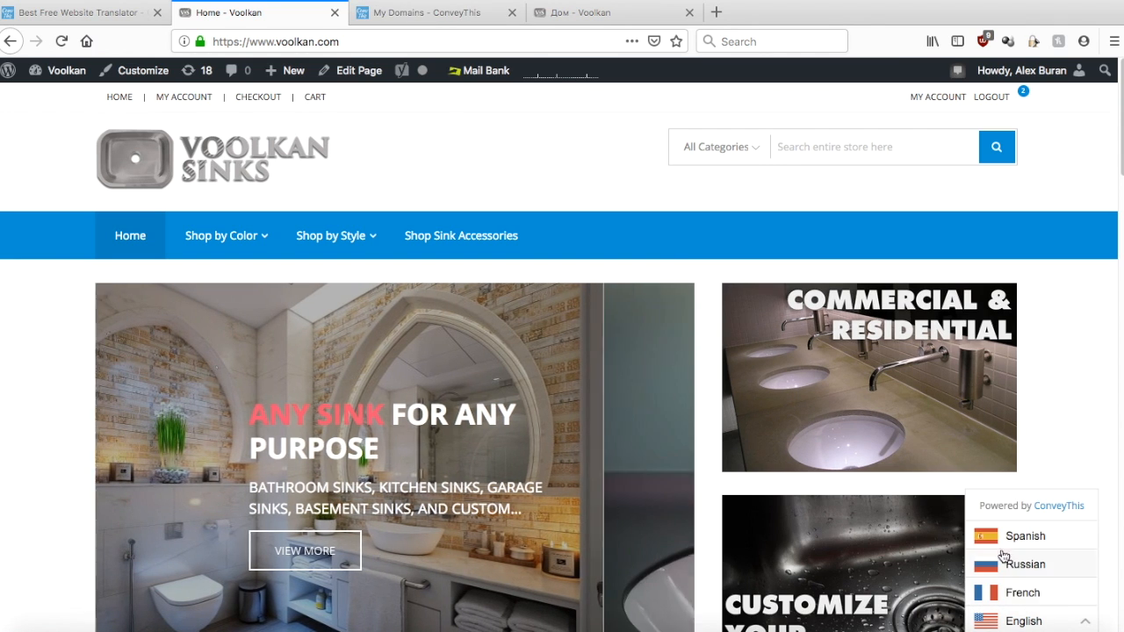